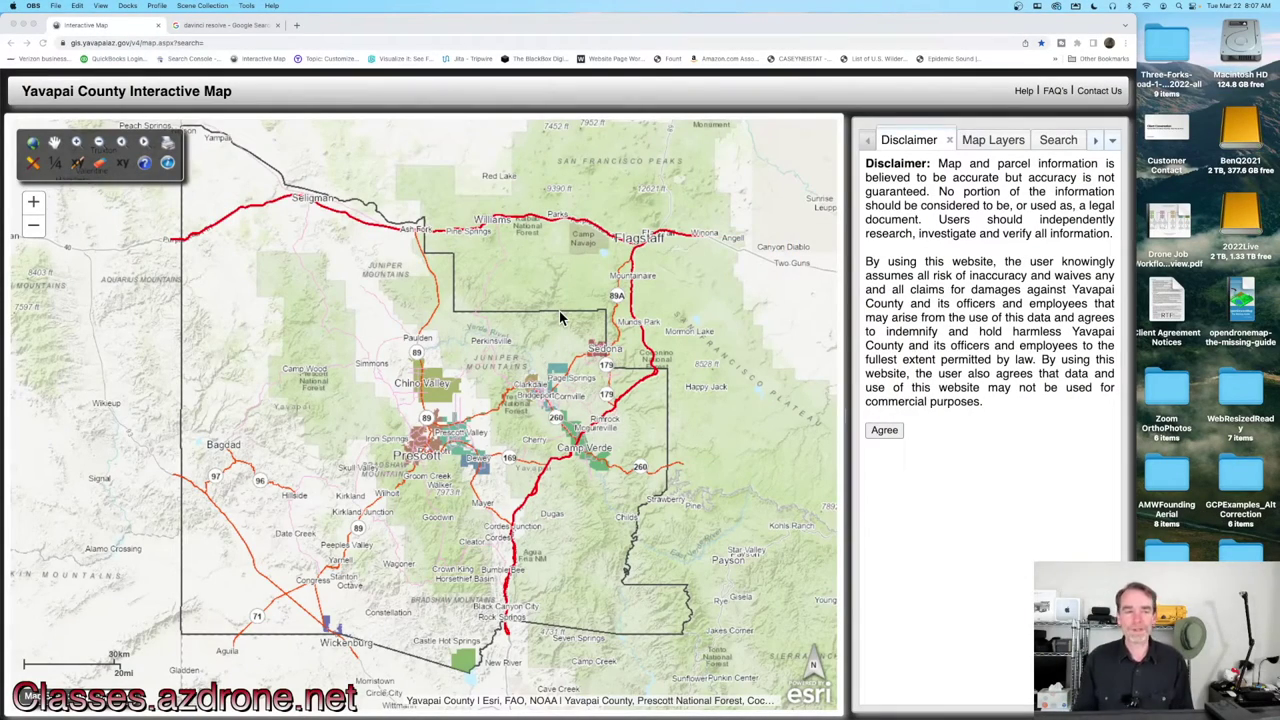
Search the county map by parcel number for book 202, map 03, parcel 029a and view the parcel's outline
left_click(420, 32)
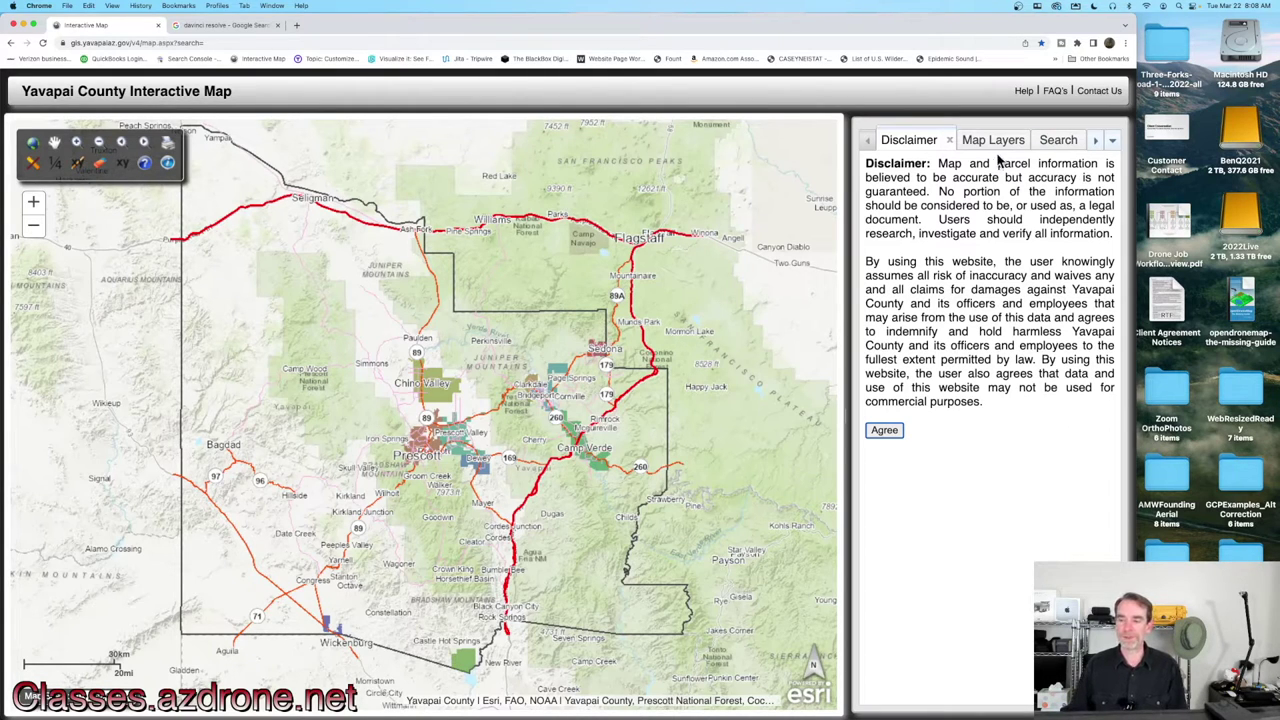
left_click(1050, 142)
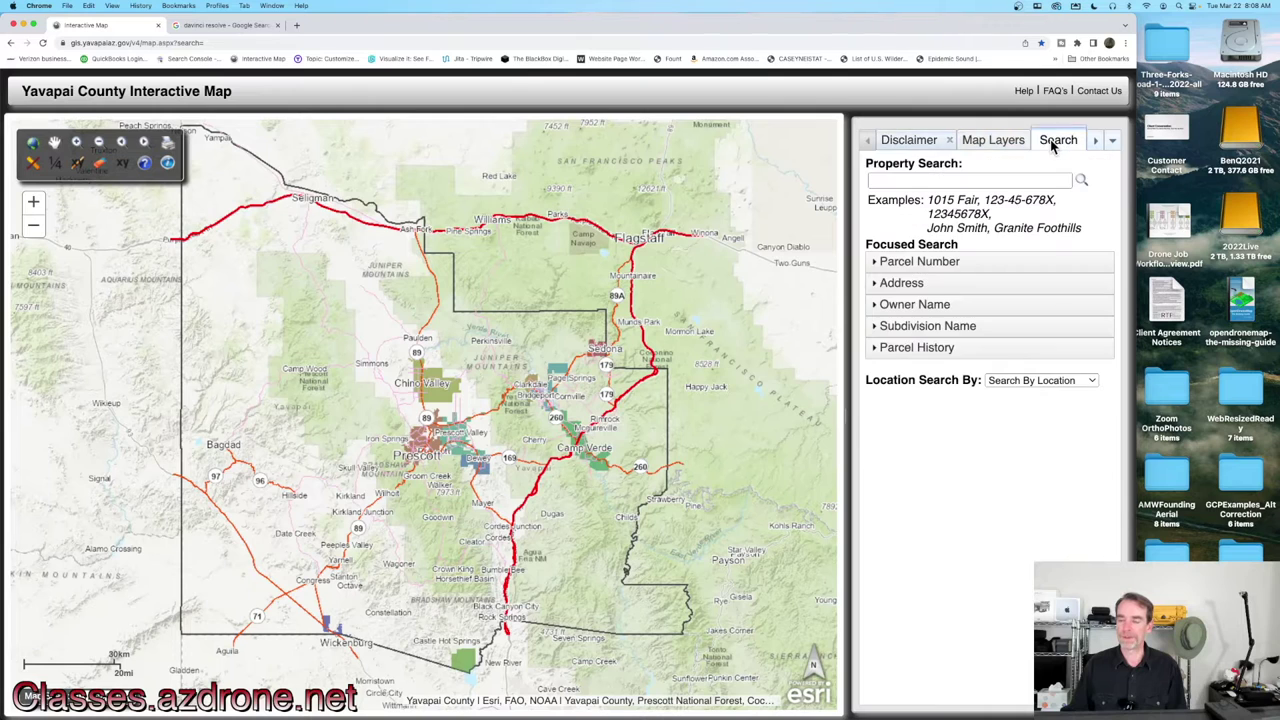
left_click(910, 265)
left_click(897, 290)
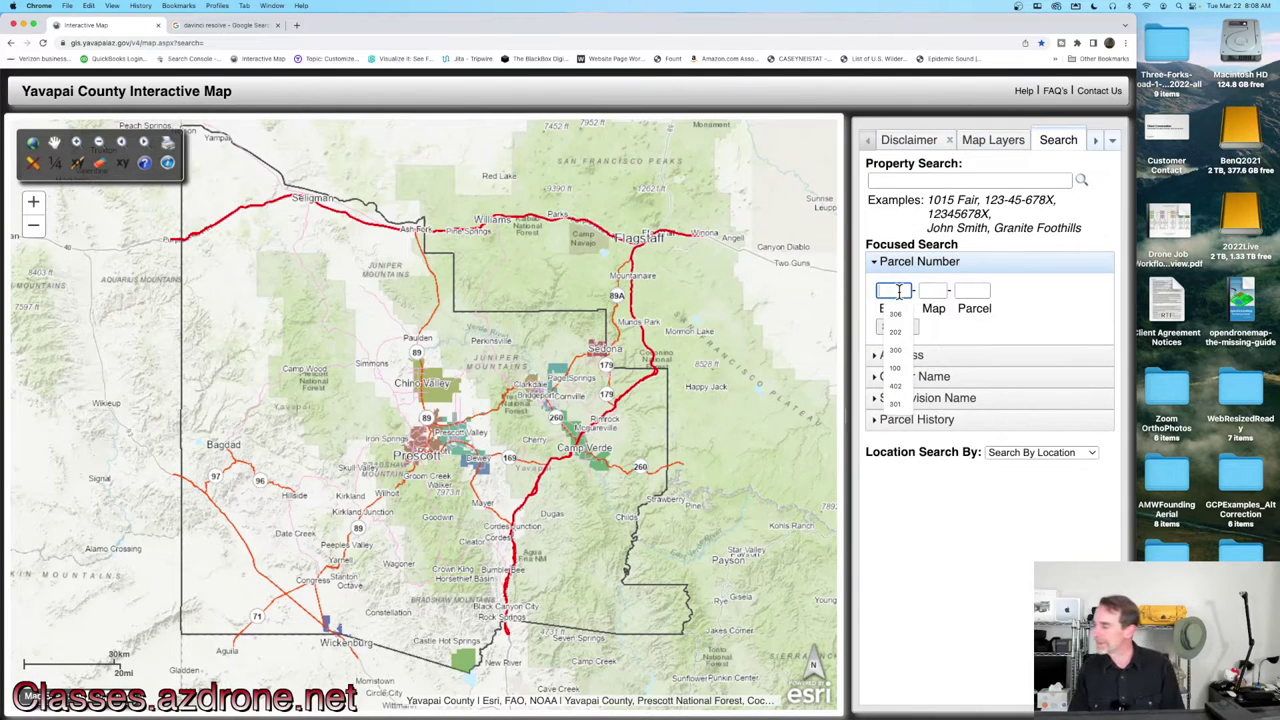
type("202")
key("Tab")
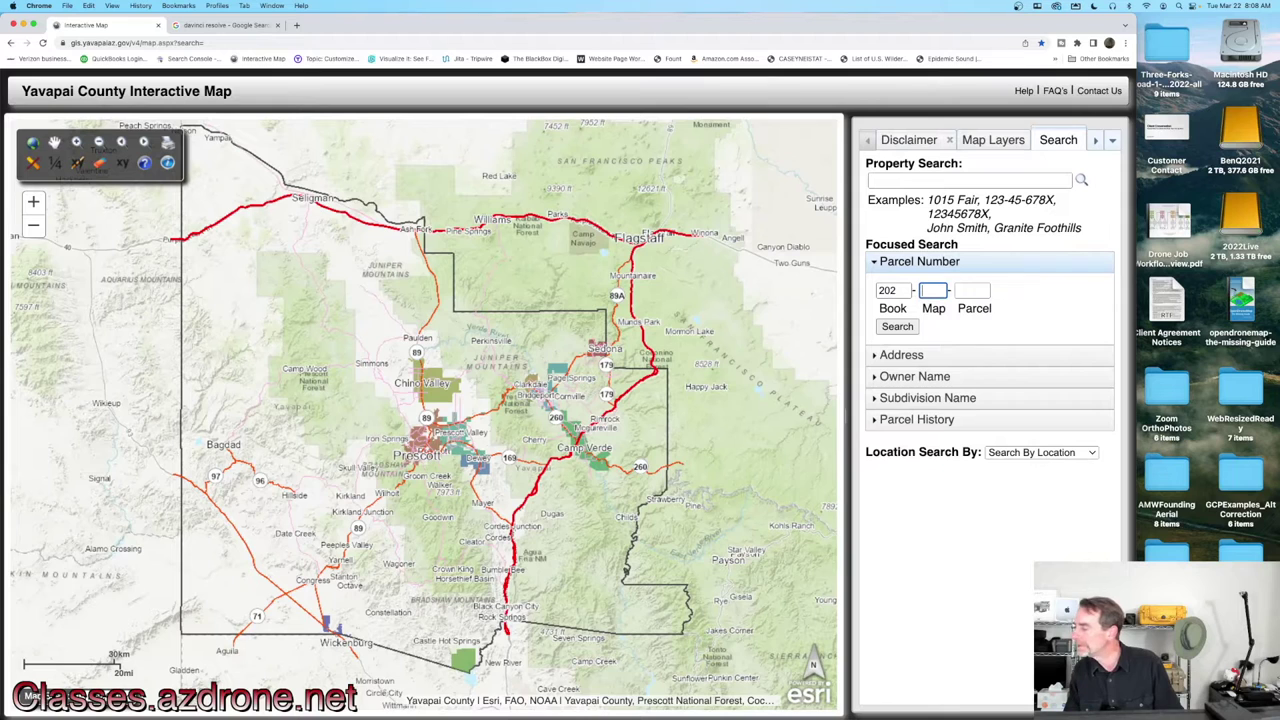
type("03")
key("Tab")
type("02")
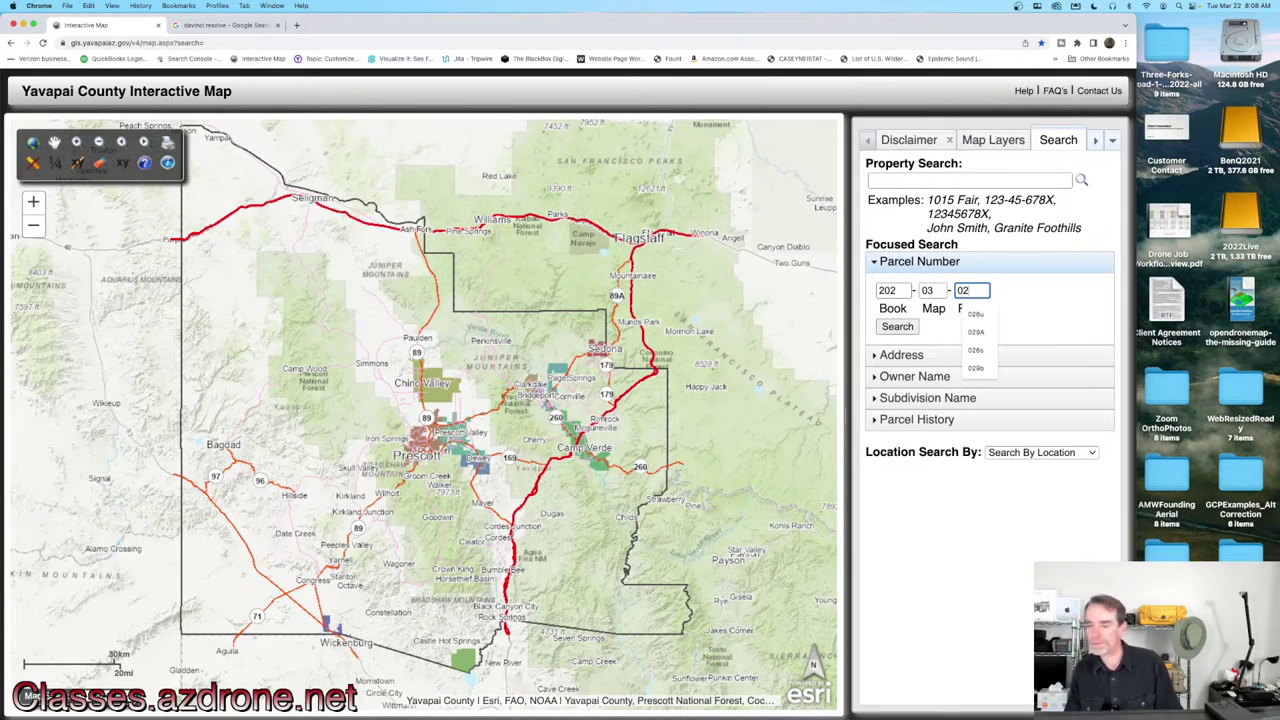
type("9a")
key("Tab")
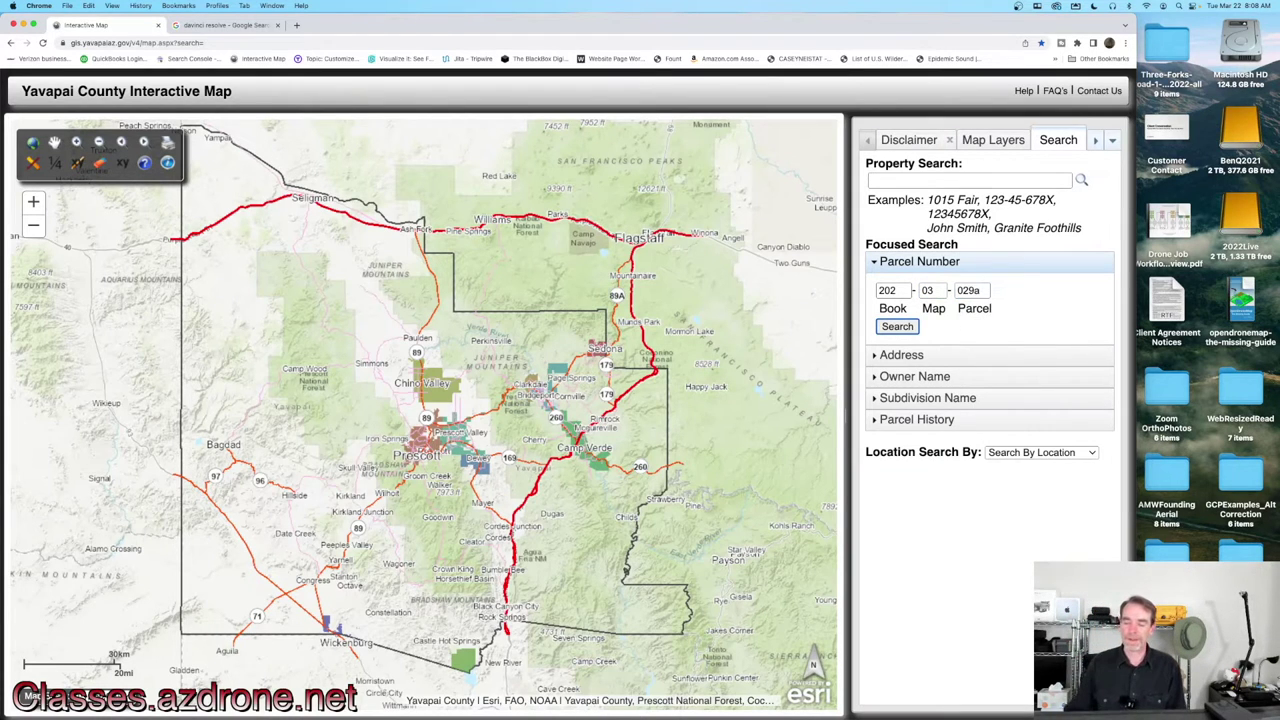
left_click(897, 327)
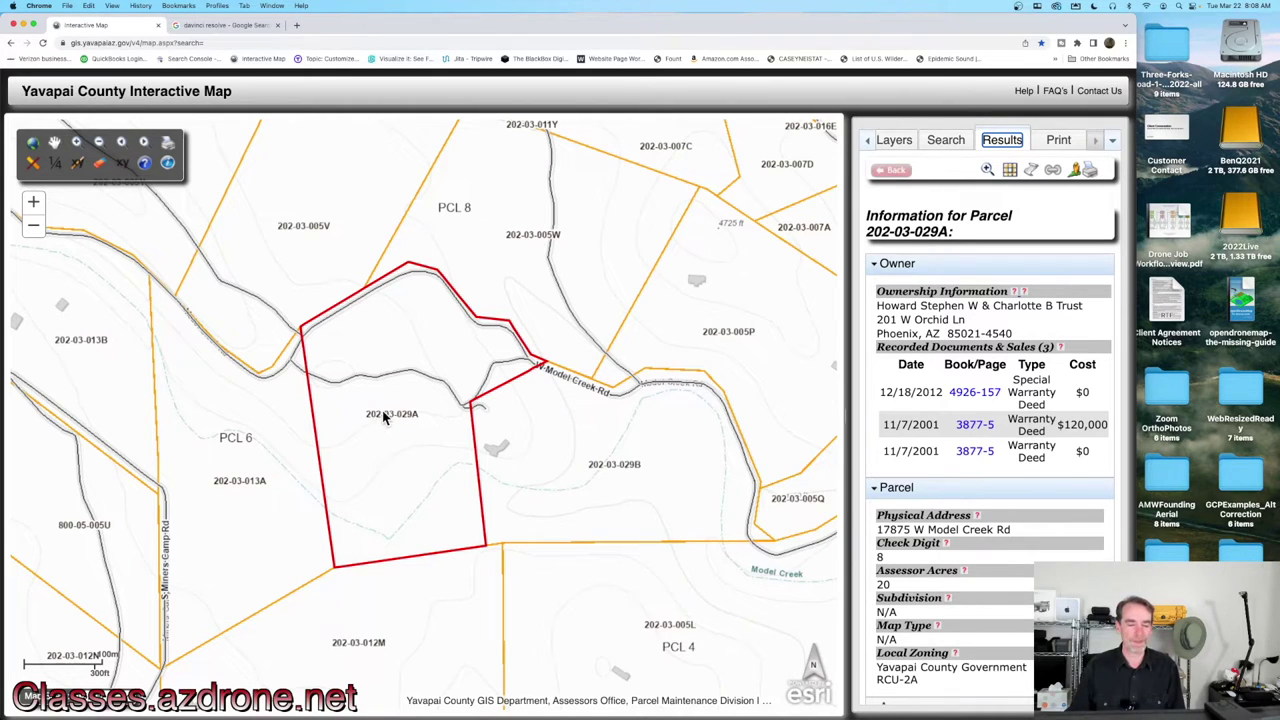
left_click_drag(410, 446, 492, 404)
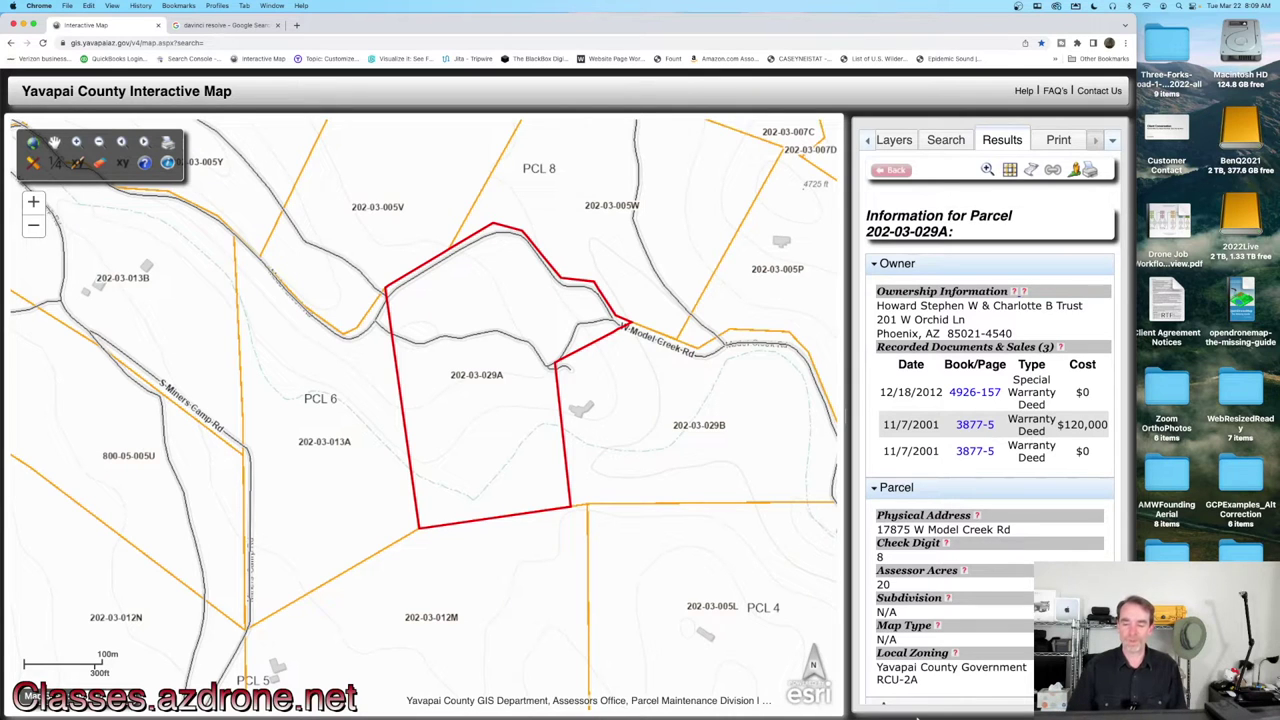
Switch to QGIS, create a new empty project in EPSG:4326 - WGS 84, and widen the application window
mouse_move(915, 716)
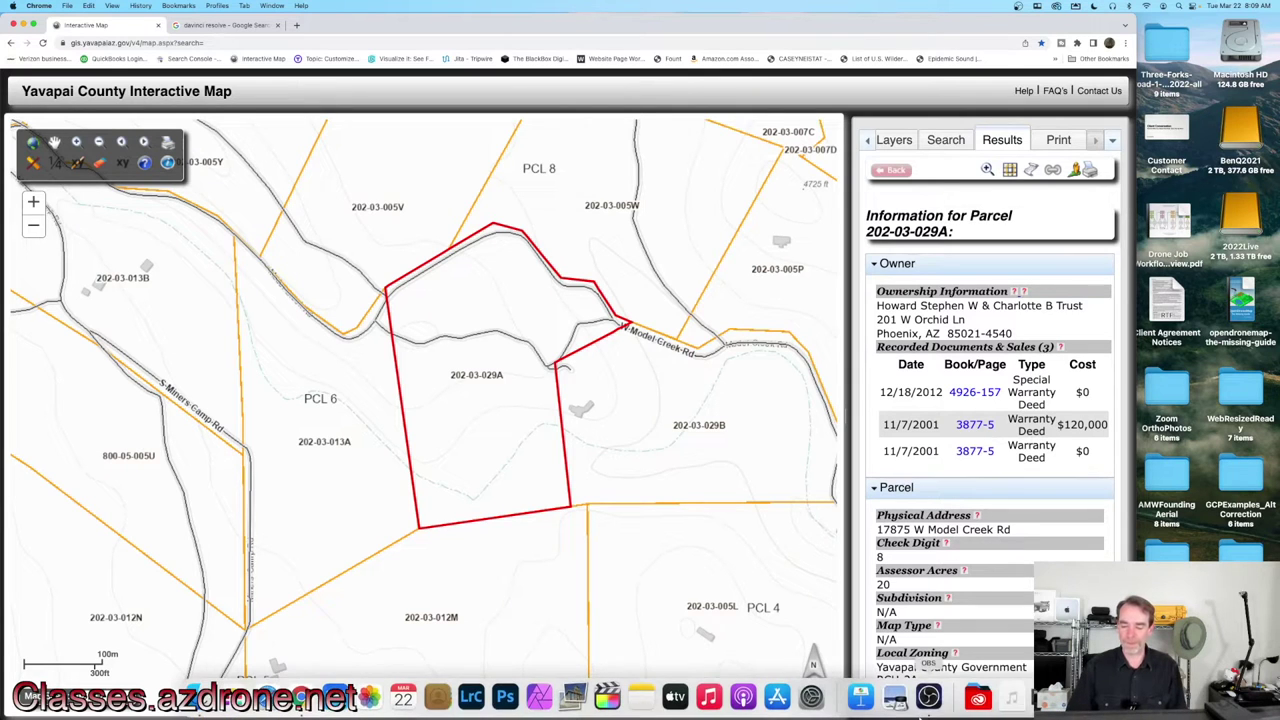
left_click(975, 705)
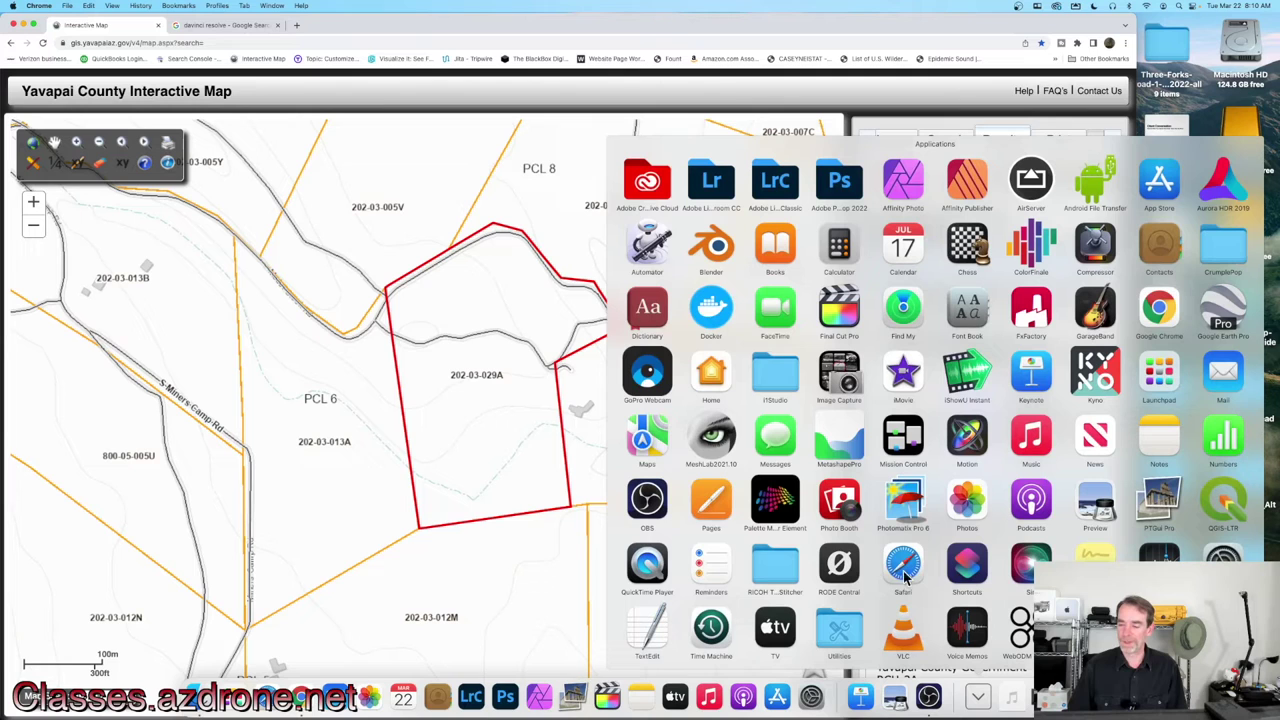
left_click(1220, 500)
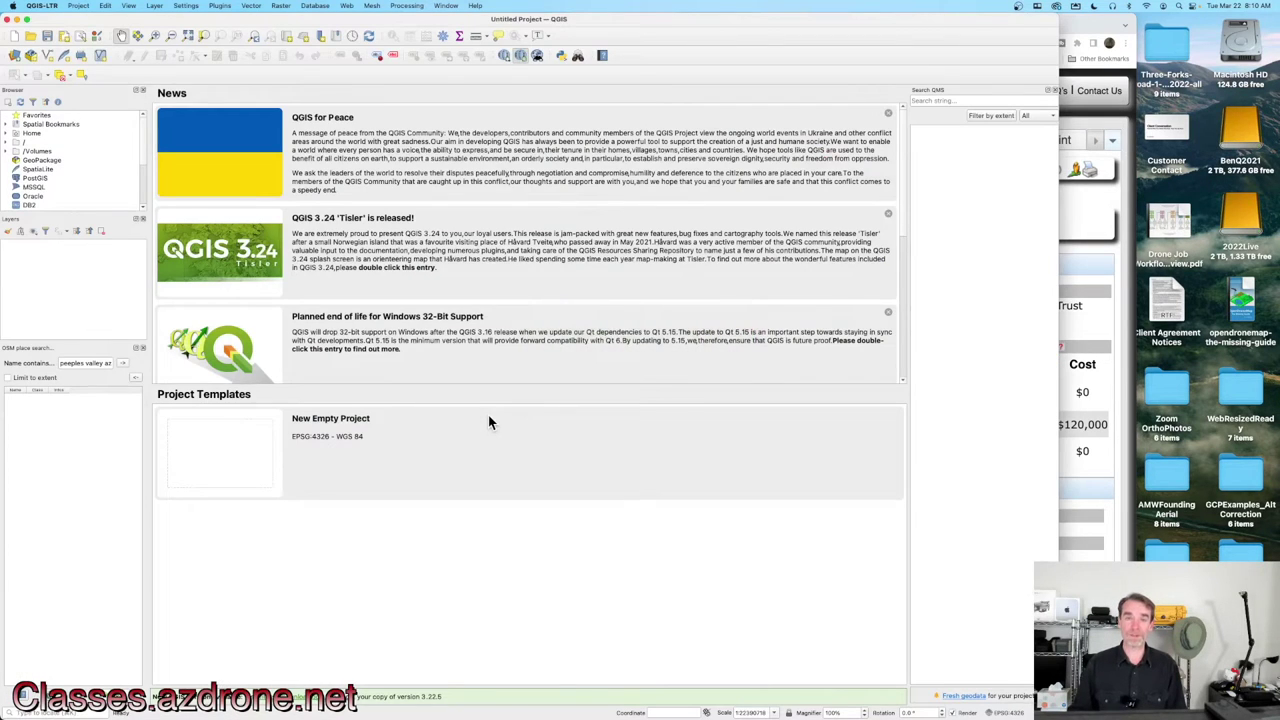
left_click(226, 466)
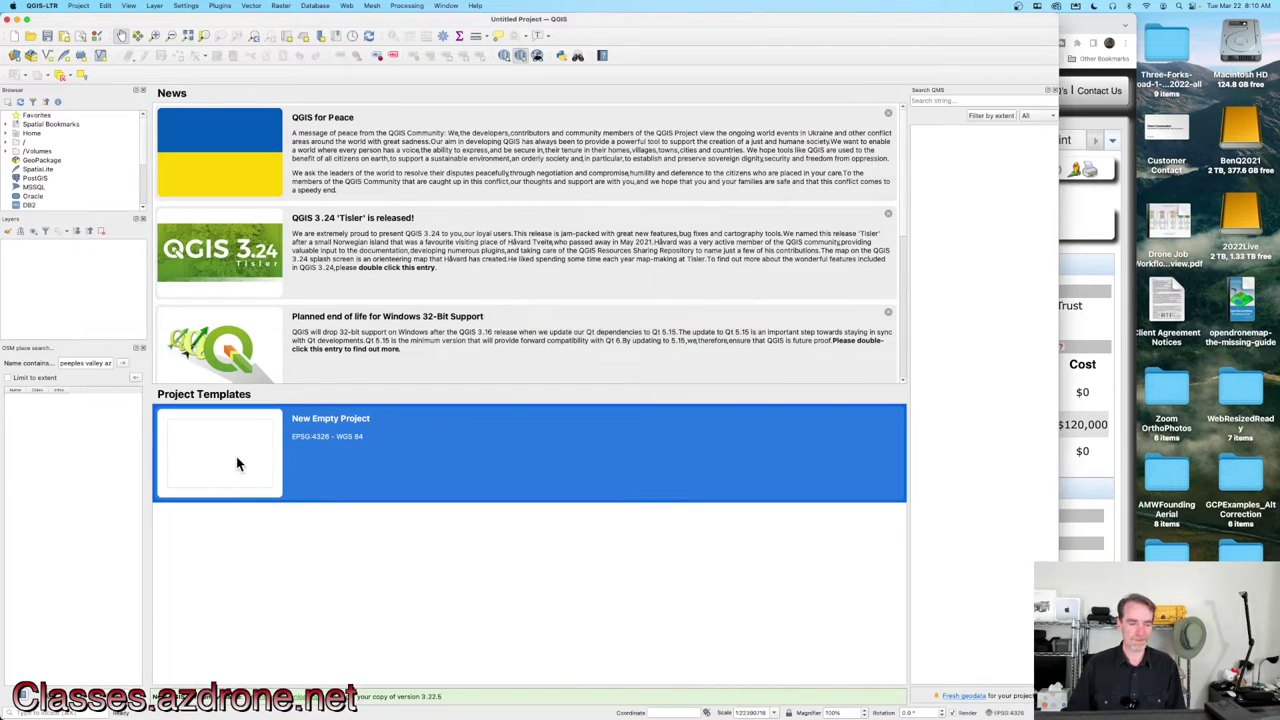
double_click(238, 462)
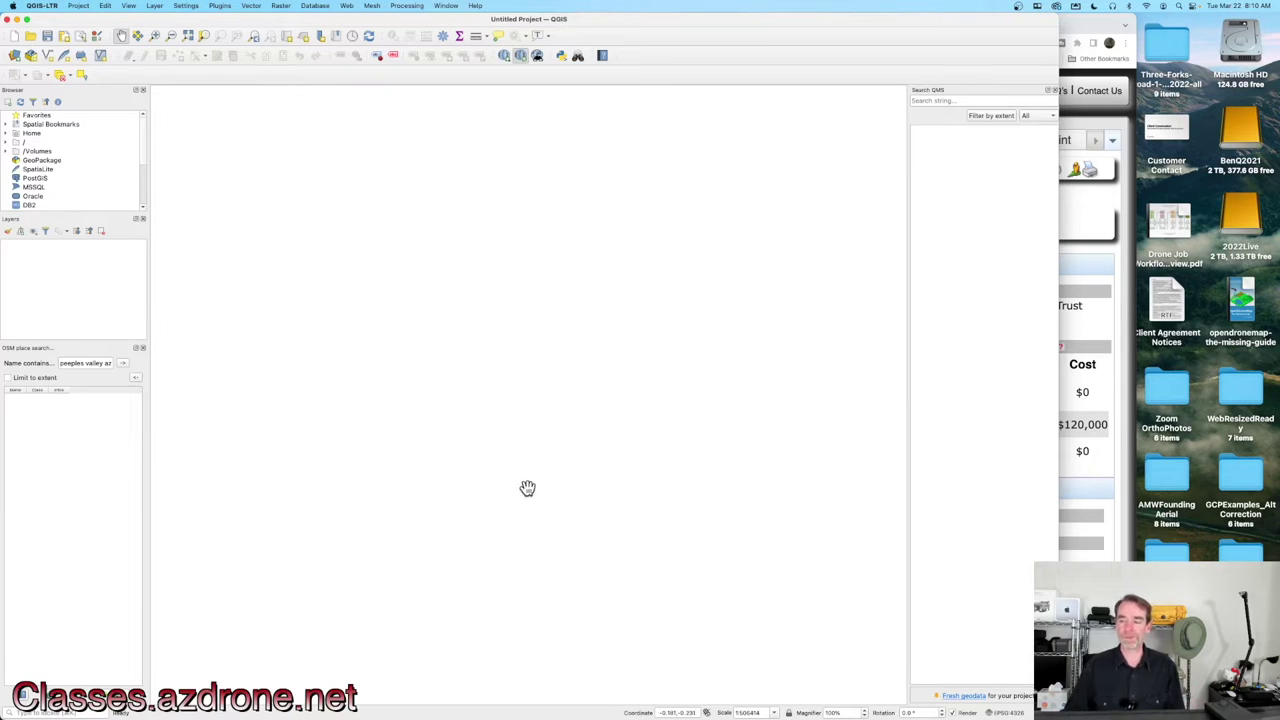
left_click_drag(1060, 392, 1140, 390)
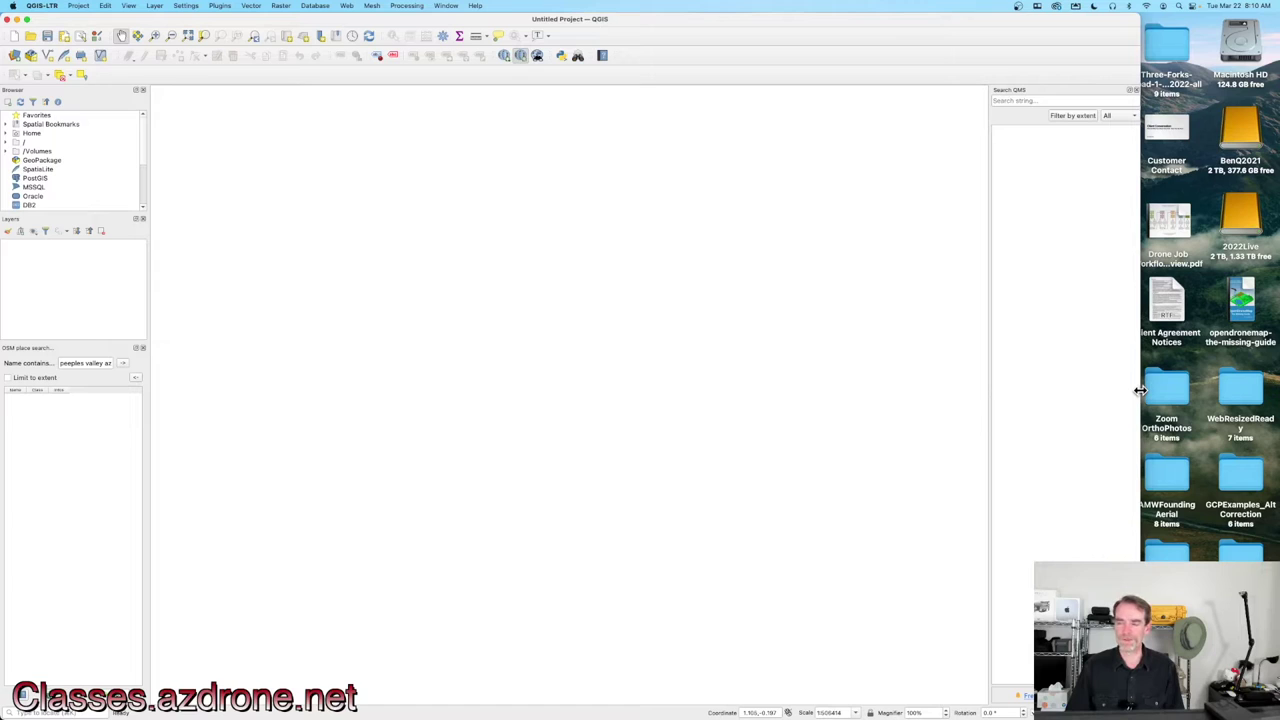
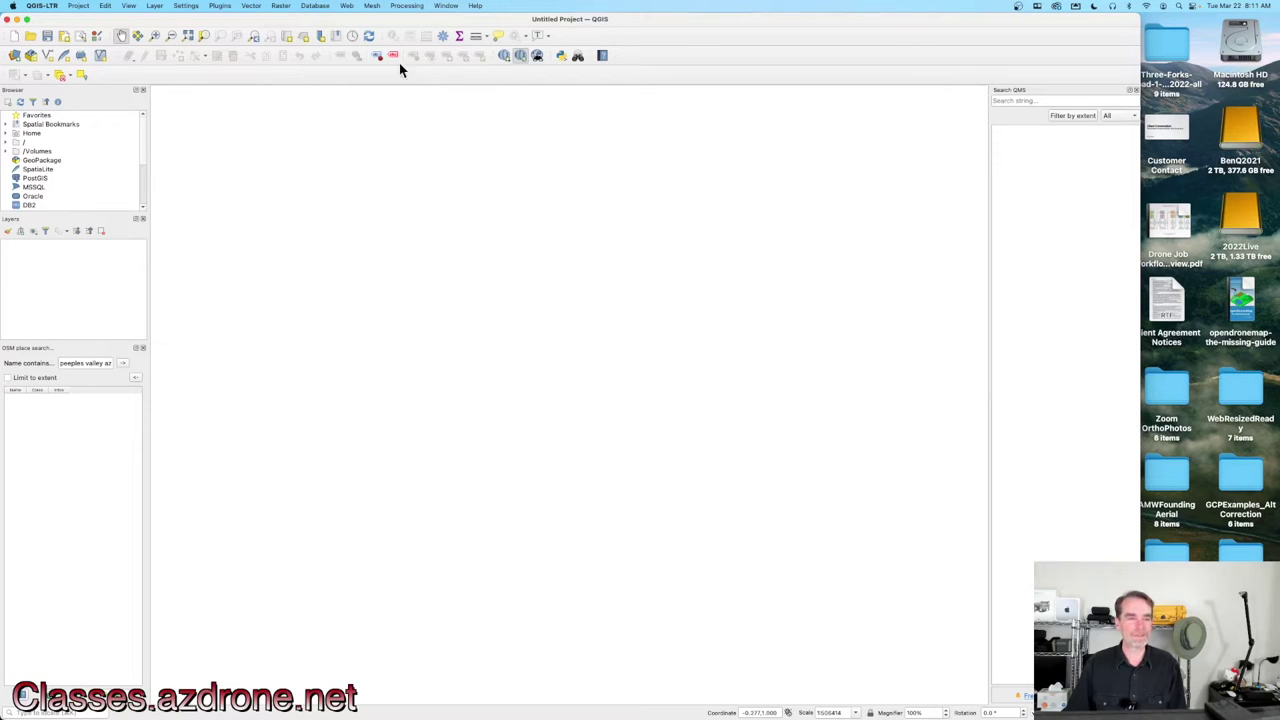
Examine the installed plugins, including the QuickMapServices details, and browse the list of all available plugins
left_click(219, 6)
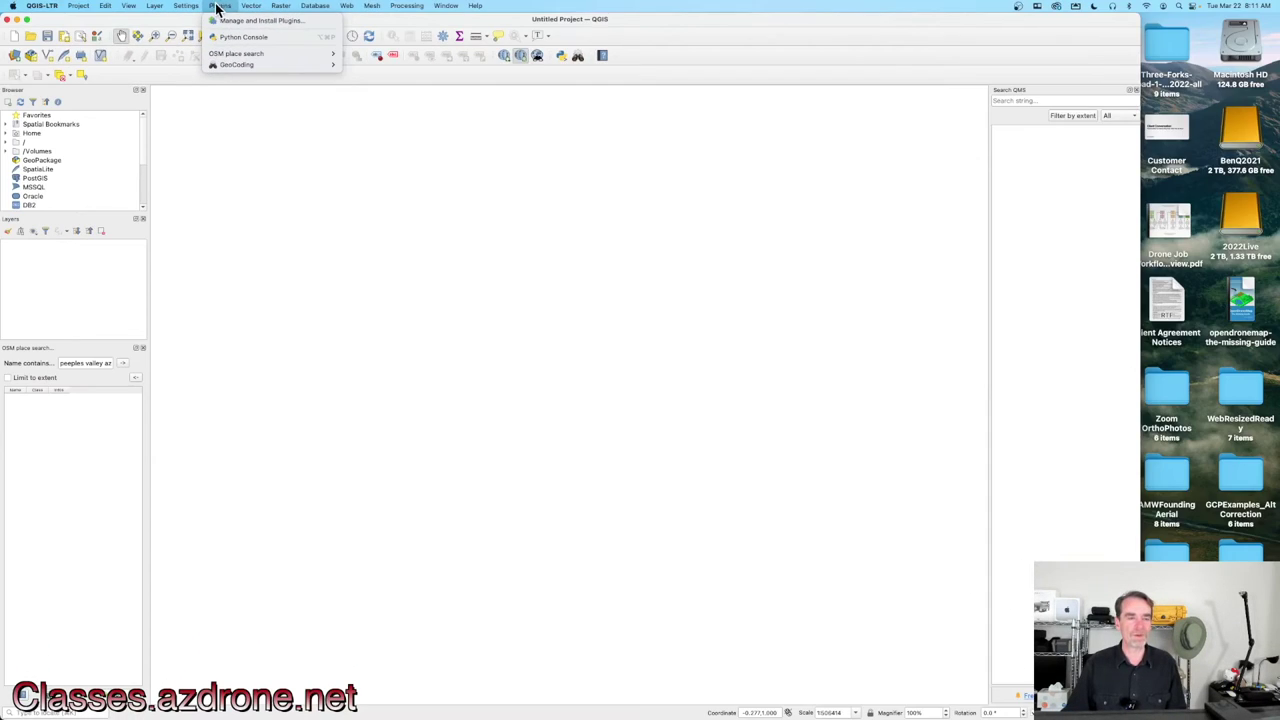
left_click(238, 21)
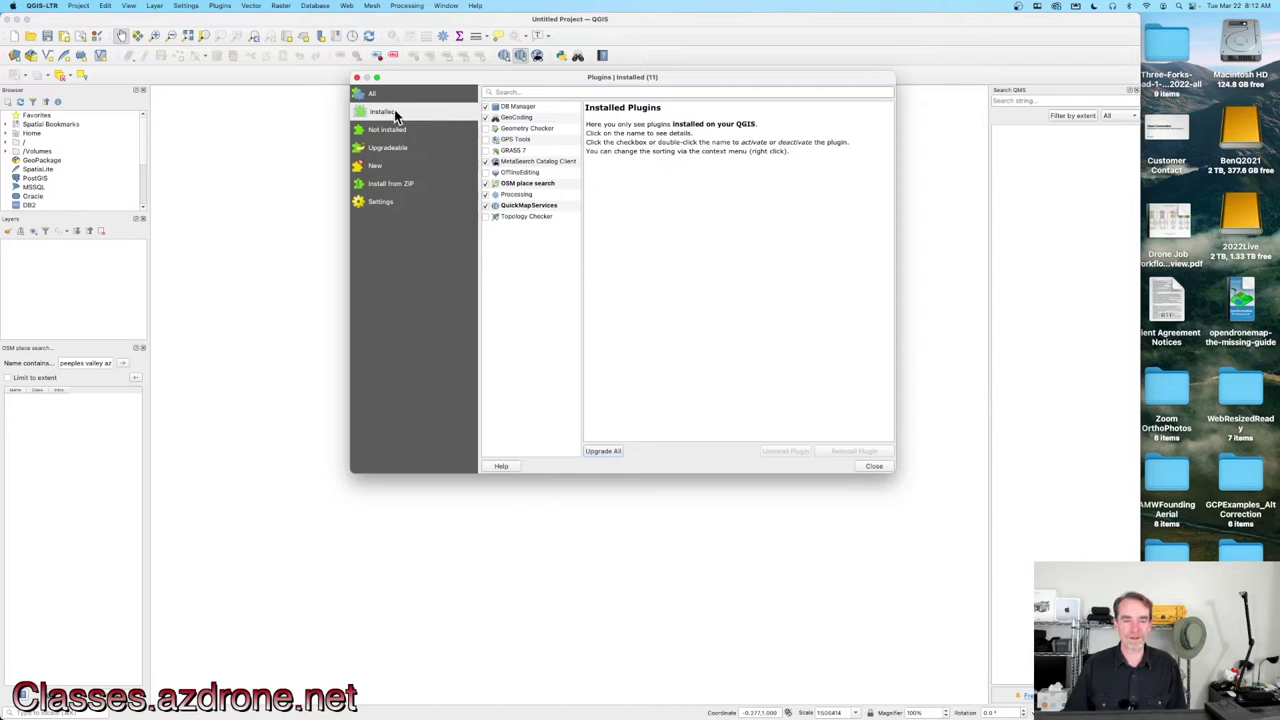
left_click(530, 204)
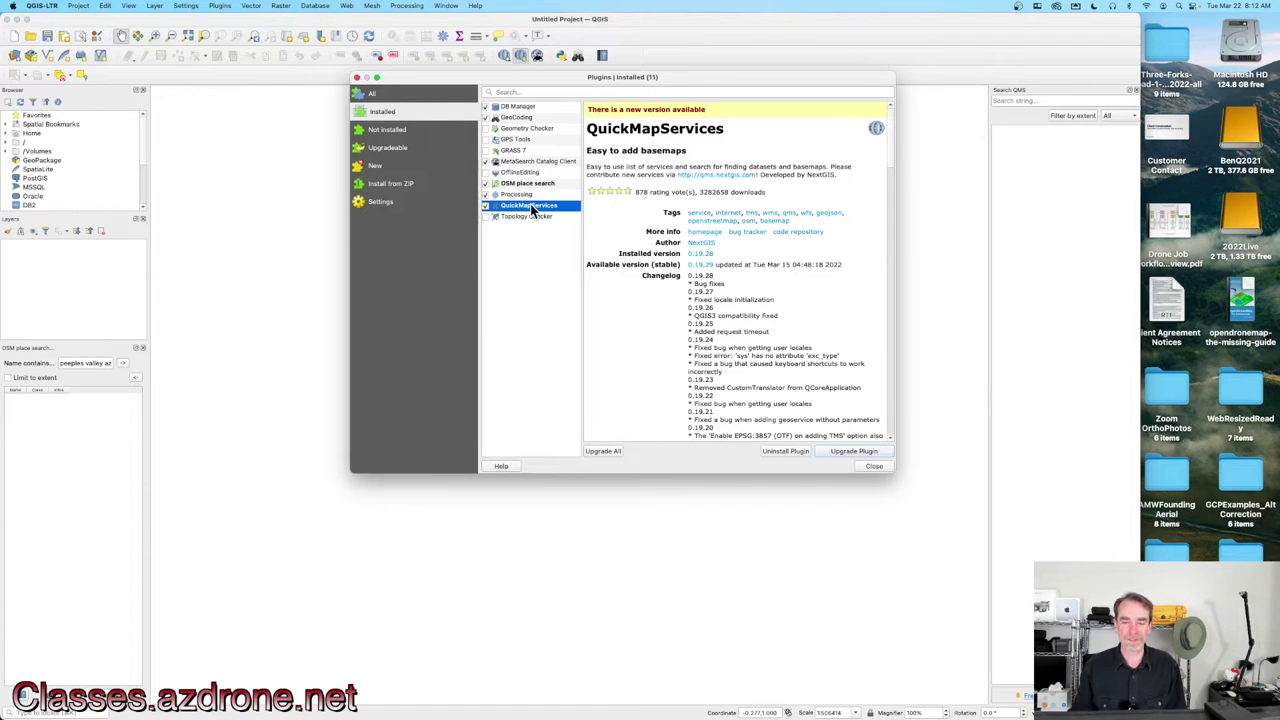
left_click(391, 96)
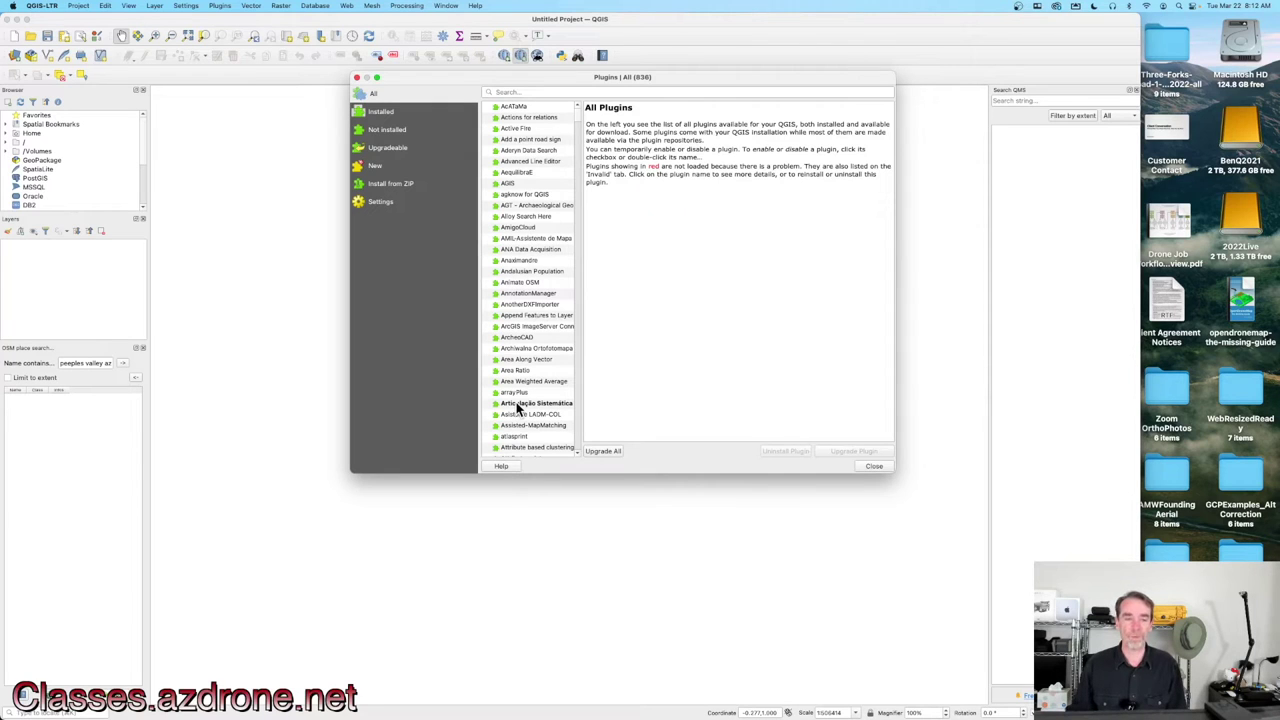
left_click(397, 112)
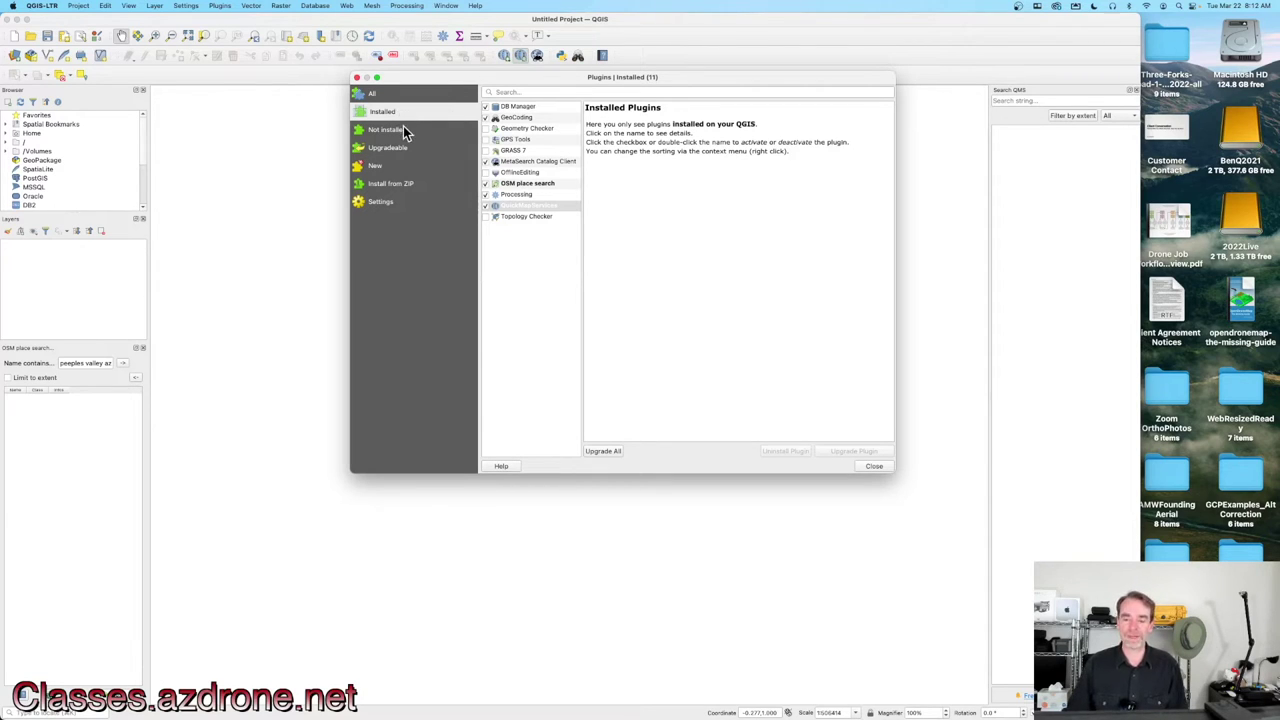
left_click(872, 466)
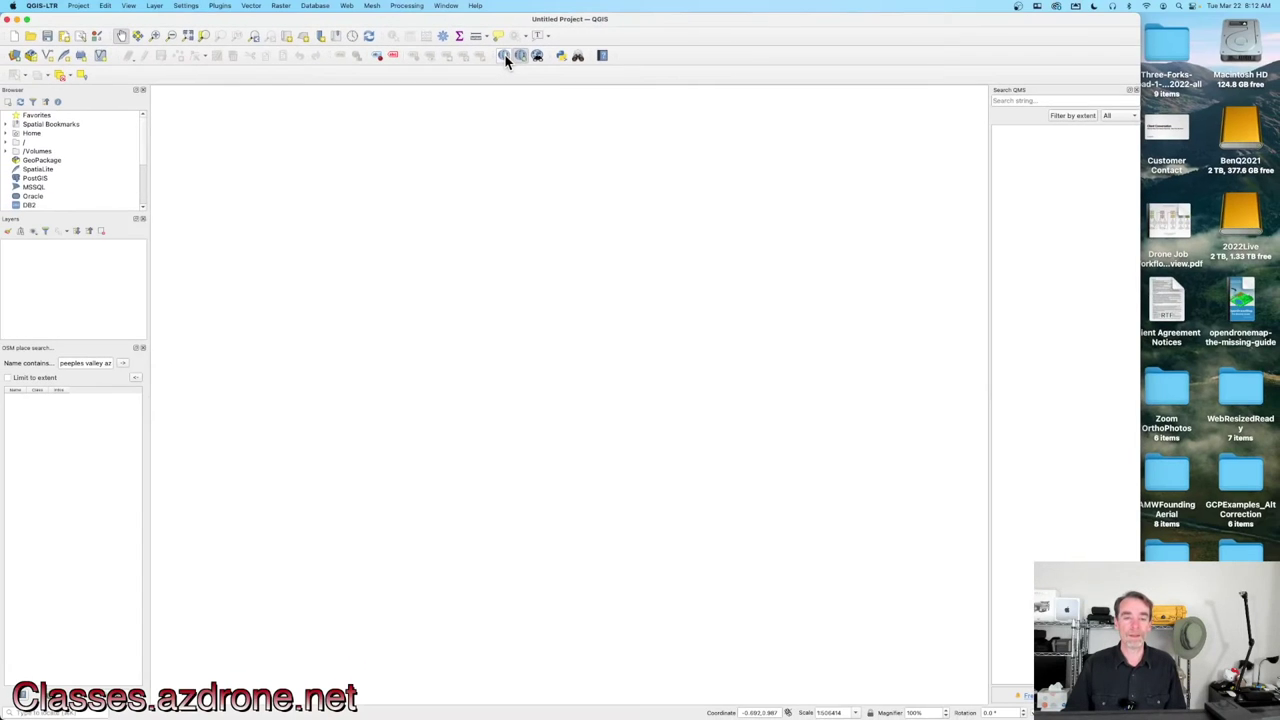
Add the Google Road basemap to the project with QuickMapServices
left_click(504, 57)
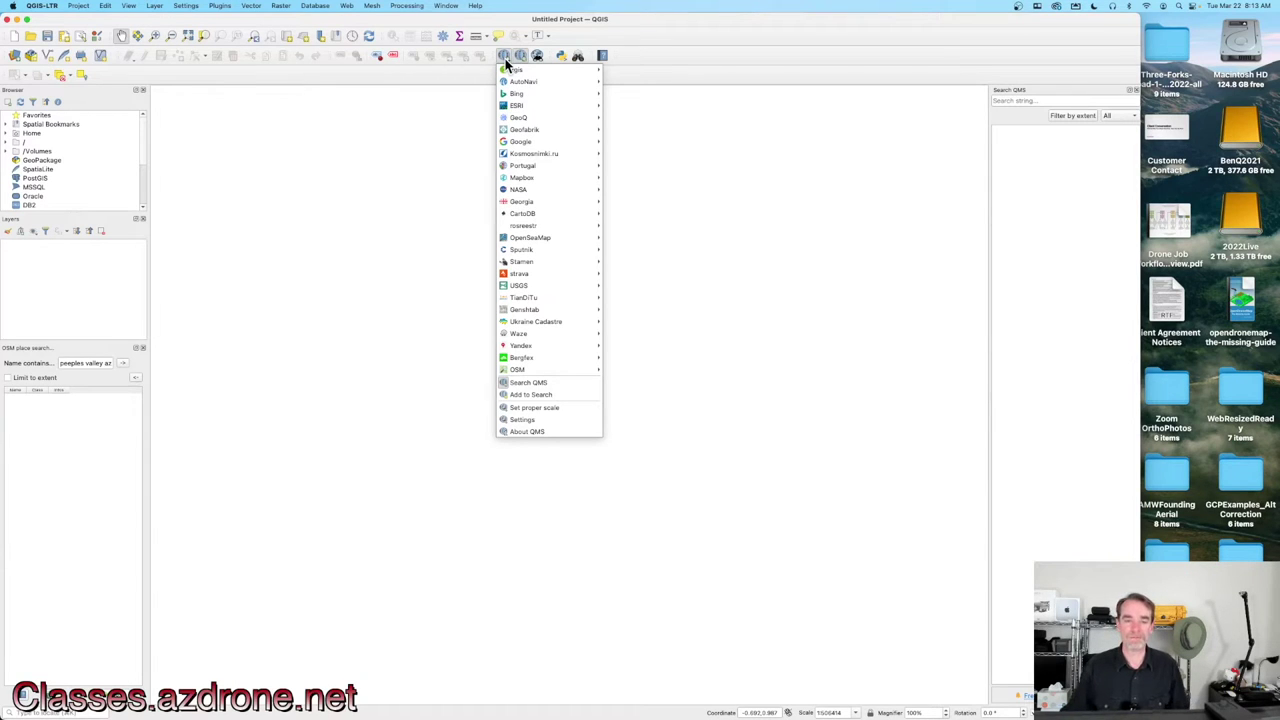
mouse_move(531, 142)
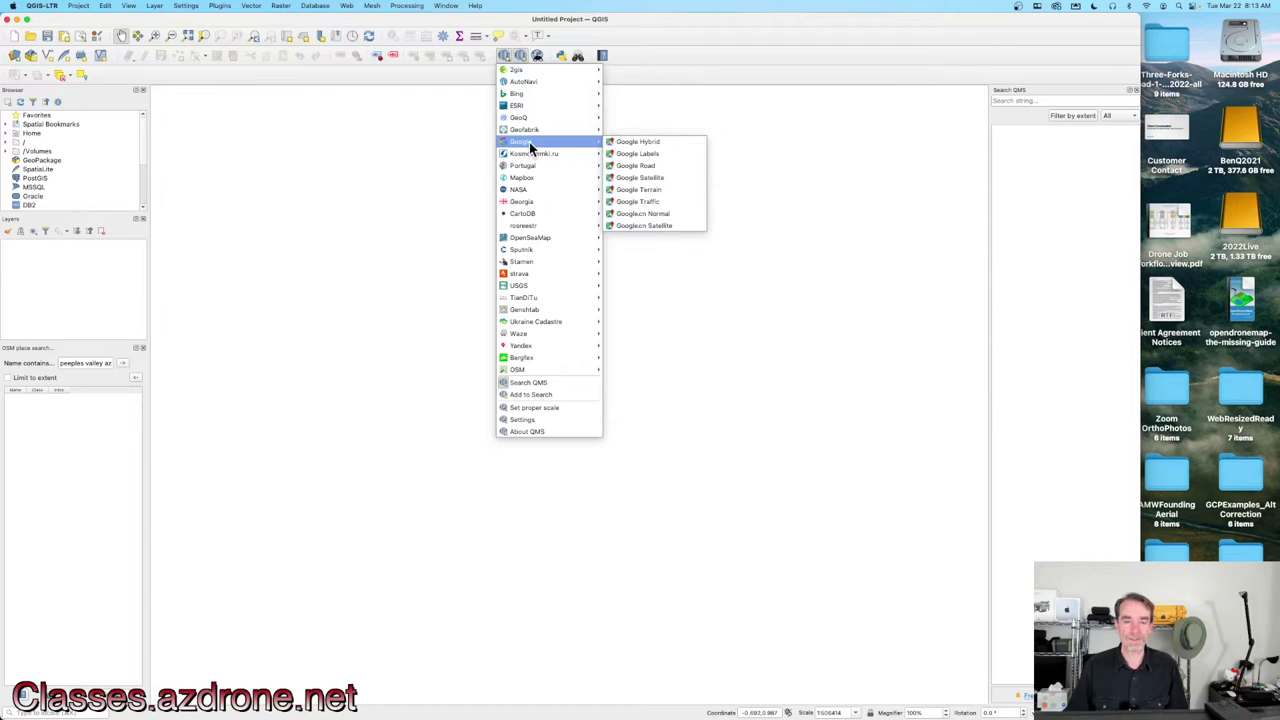
left_click(640, 166)
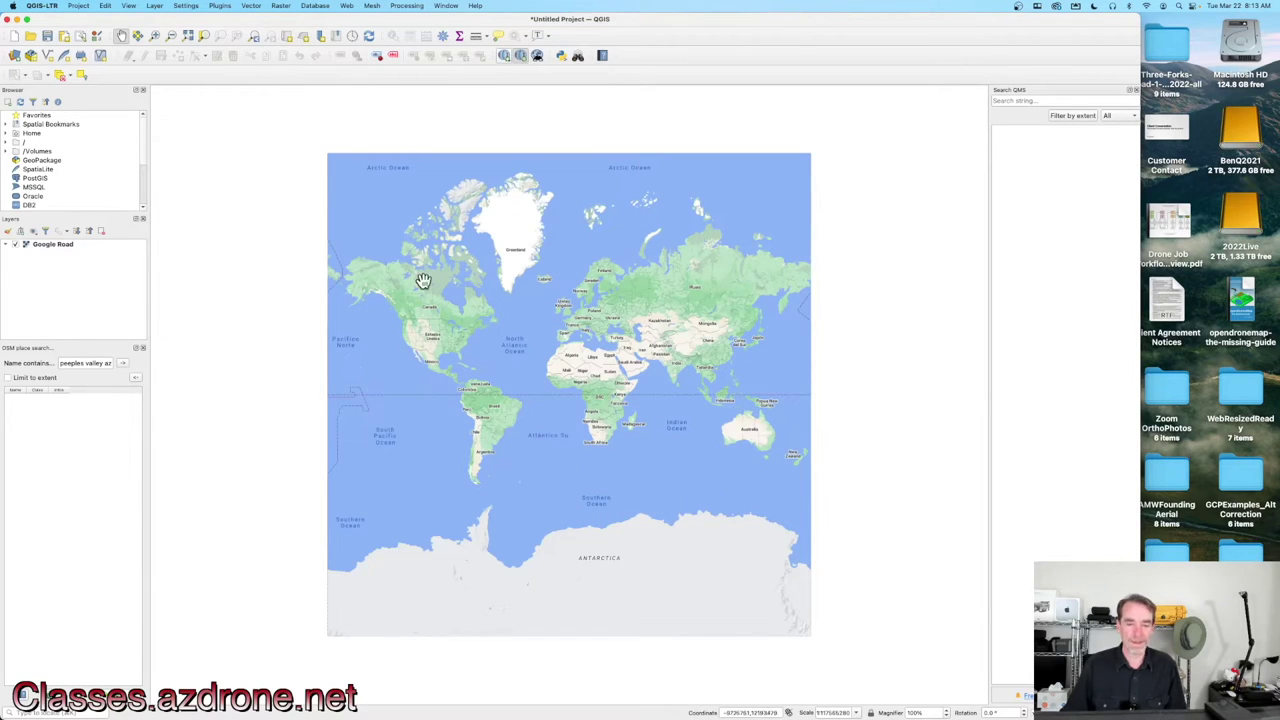
Examine the Google Road basemap around Arizona at several zoom levels
scroll(411, 341, "up", 3)
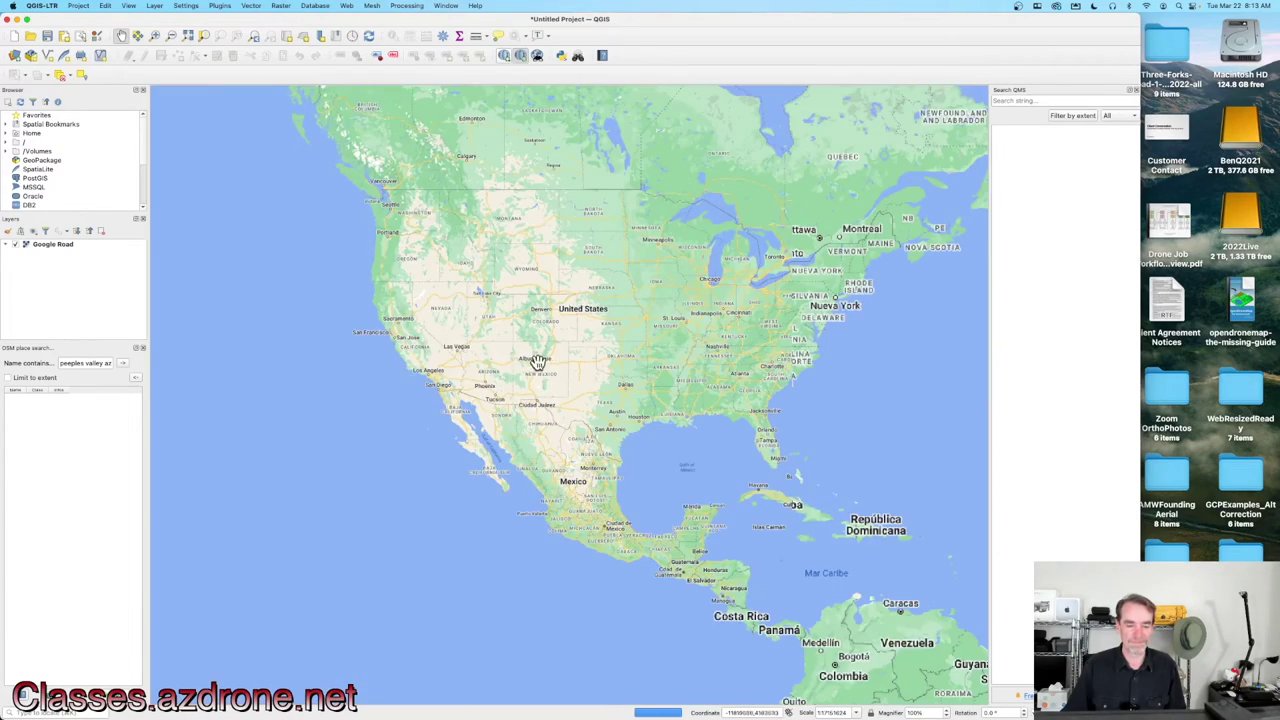
scroll(499, 363, "up", 2)
scroll(499, 363, "up", 2)
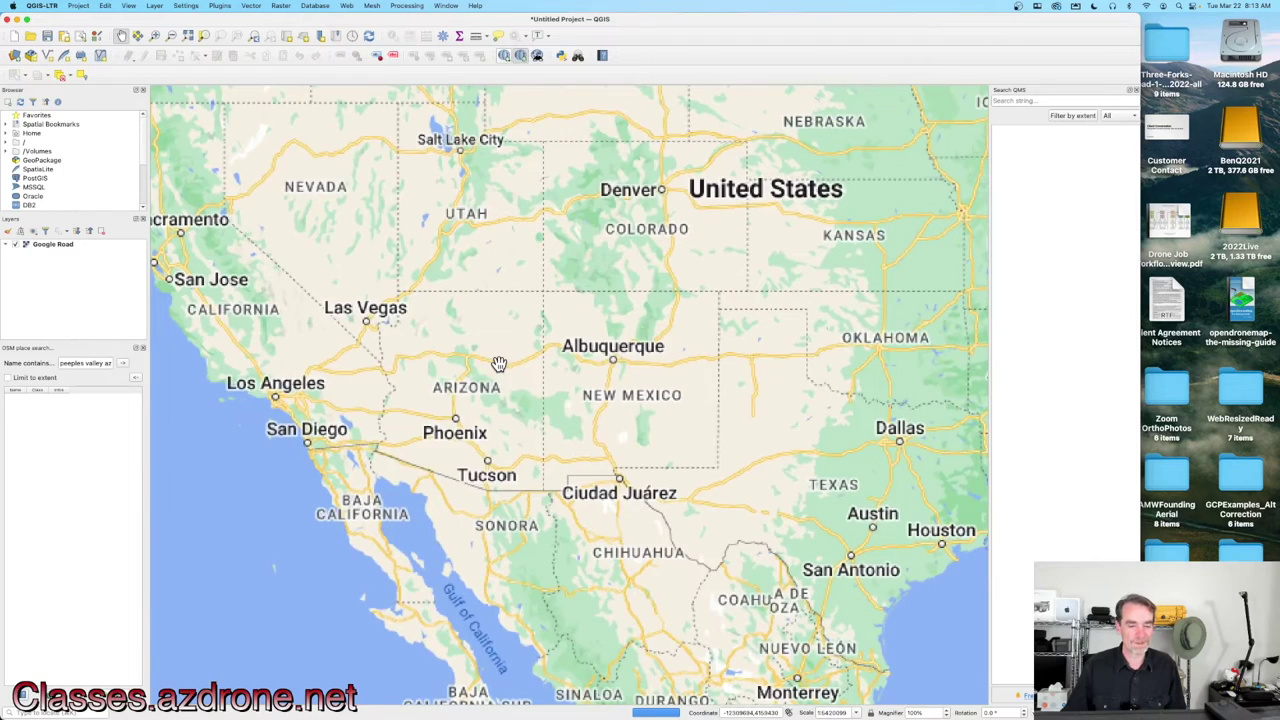
scroll(410, 362, "up", 1)
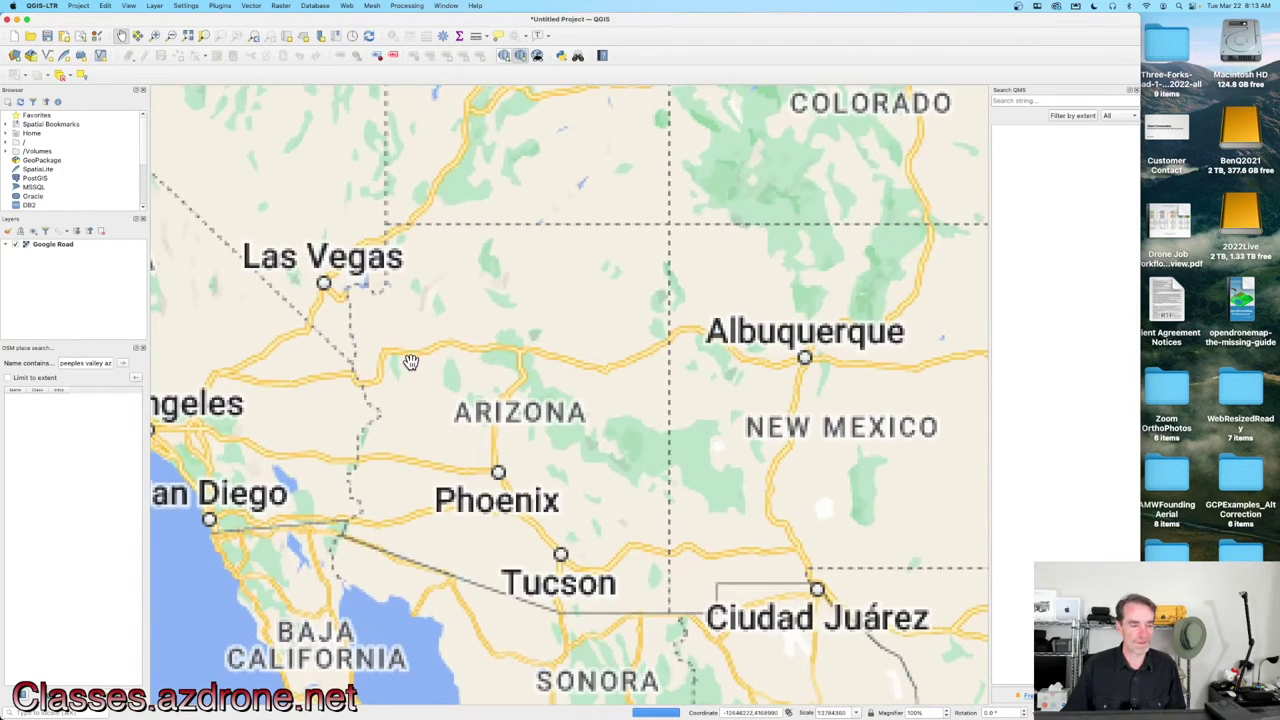
scroll(410, 362, "up", 2)
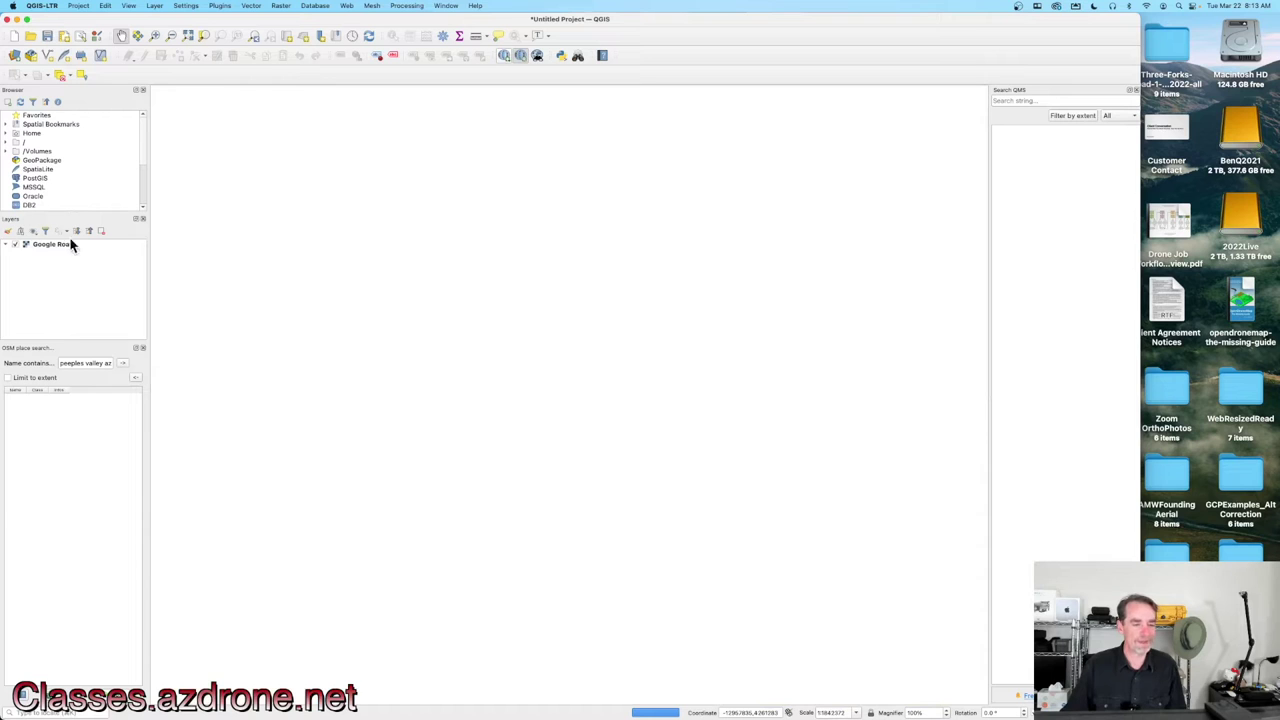
scroll(343, 332, "down", 2)
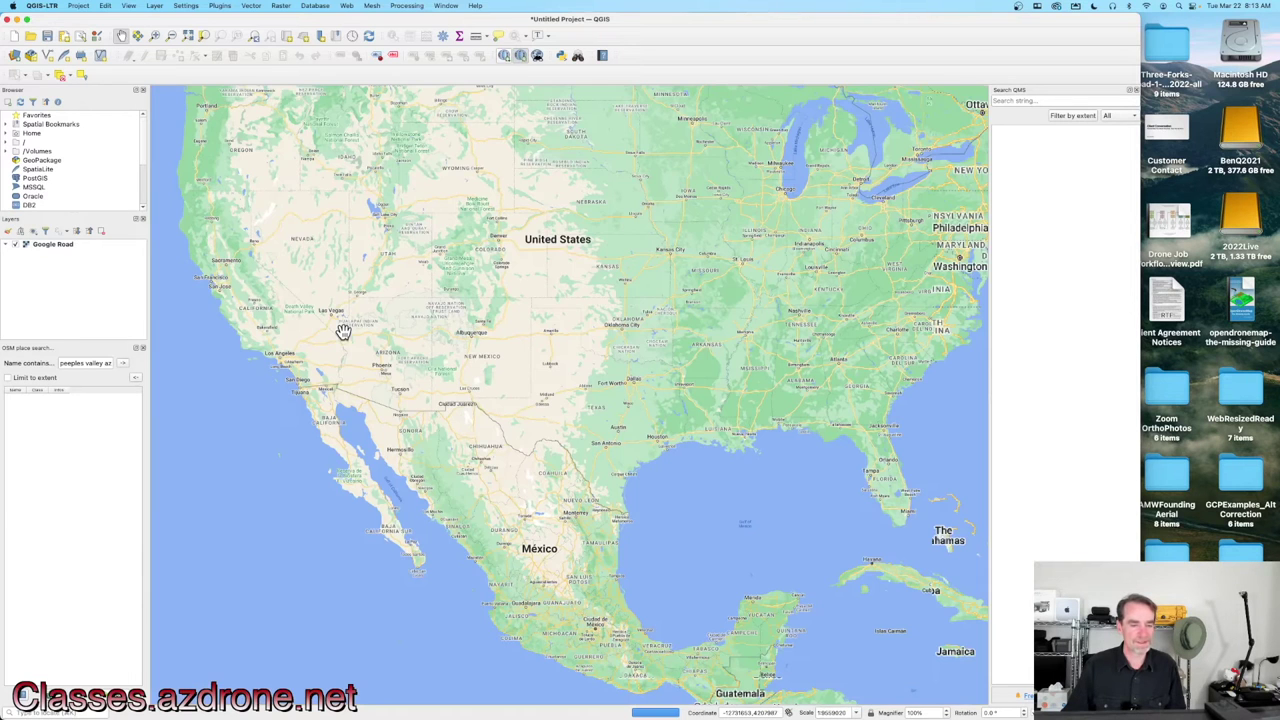
left_click(53, 245)
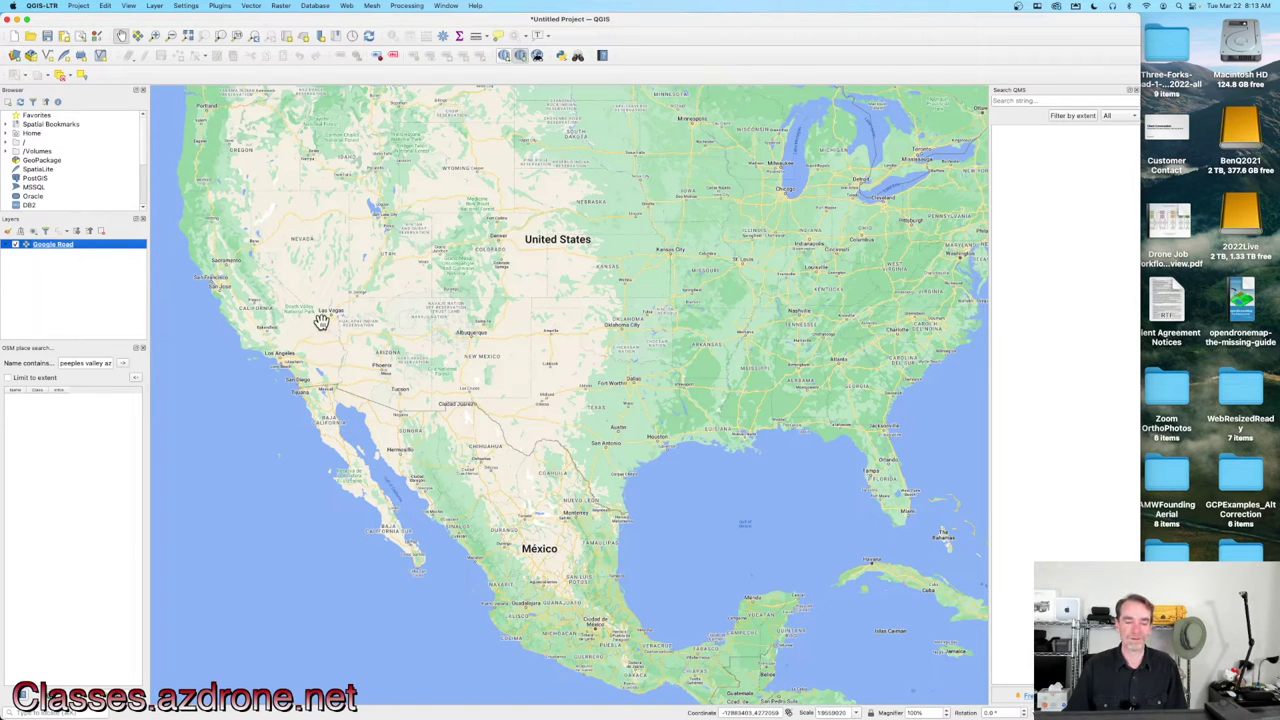
scroll(362, 347, "up", 2)
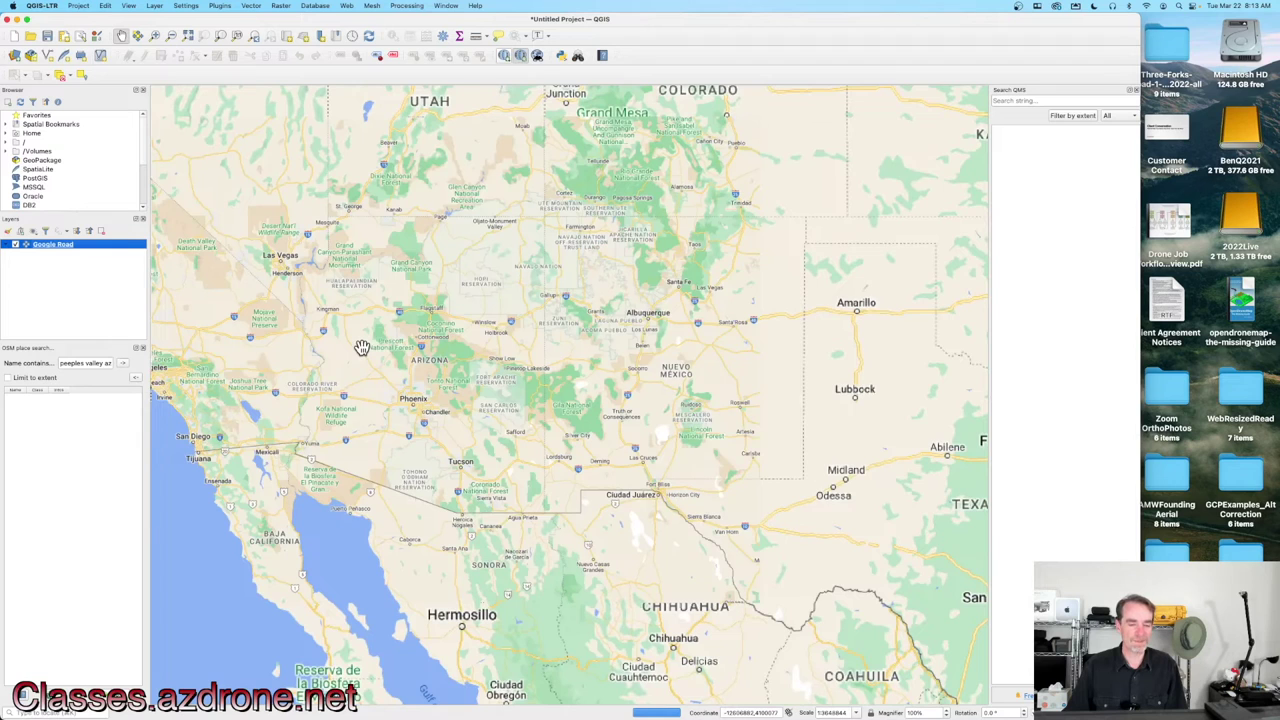
scroll(362, 347, "up", 2)
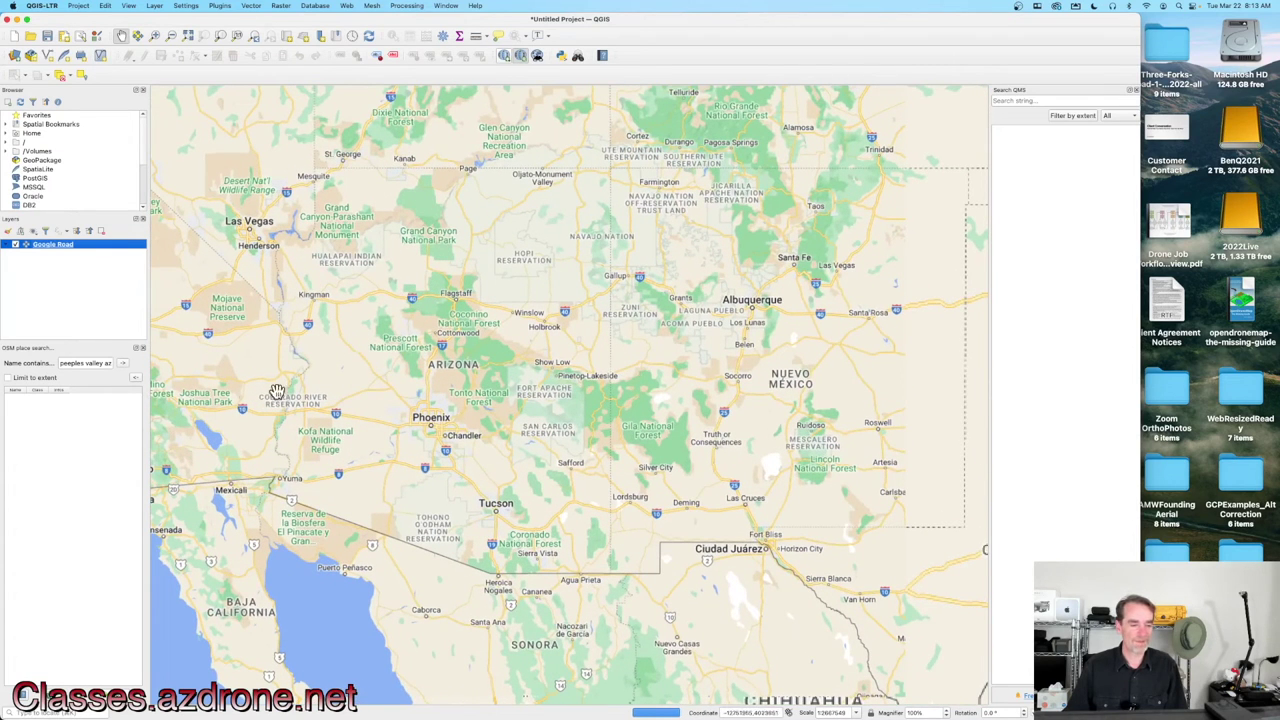
left_click(87, 363)
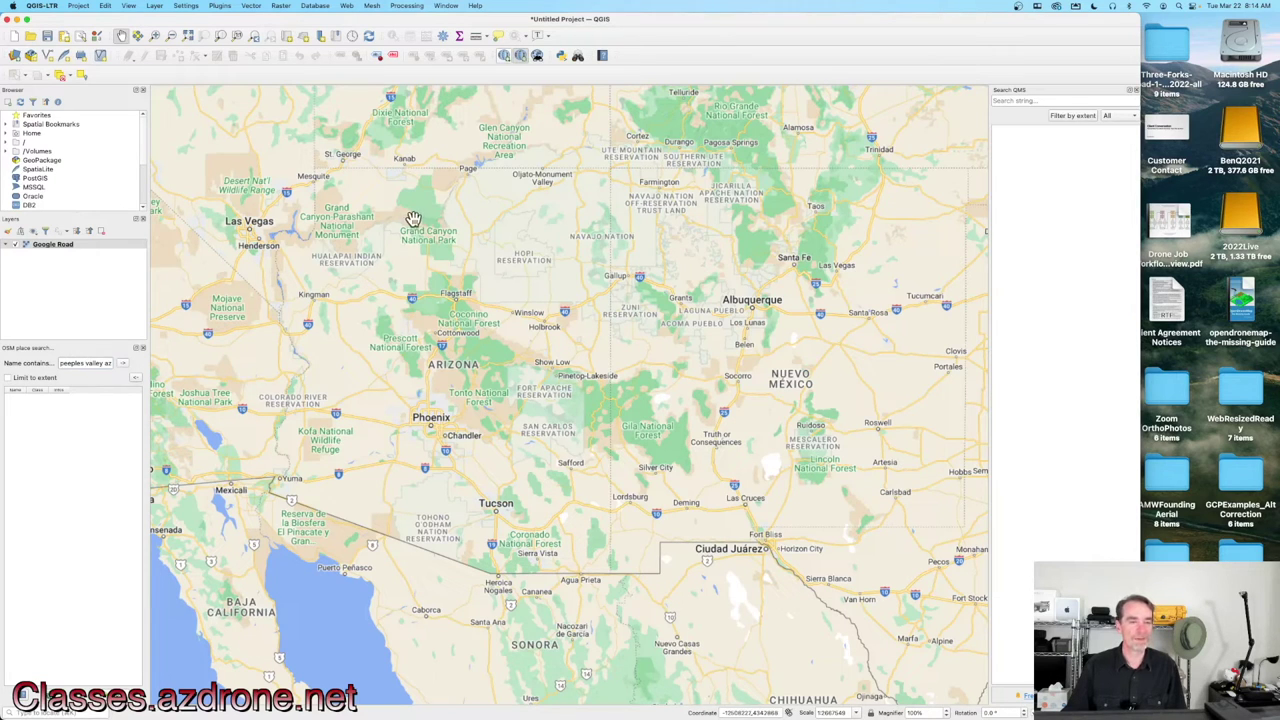
Remove the Google Road layer and add the ESRI Topo basemap in its place with QuickMapServices
right_click(50, 246)
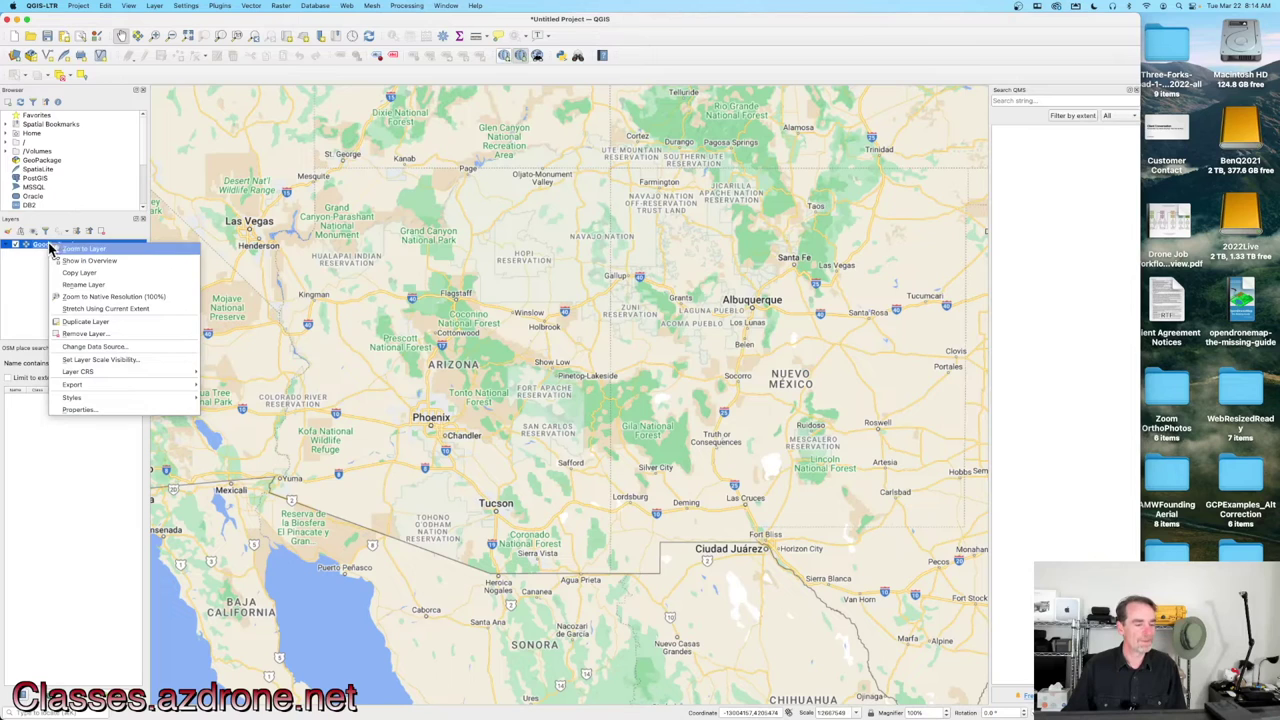
left_click(120, 334)
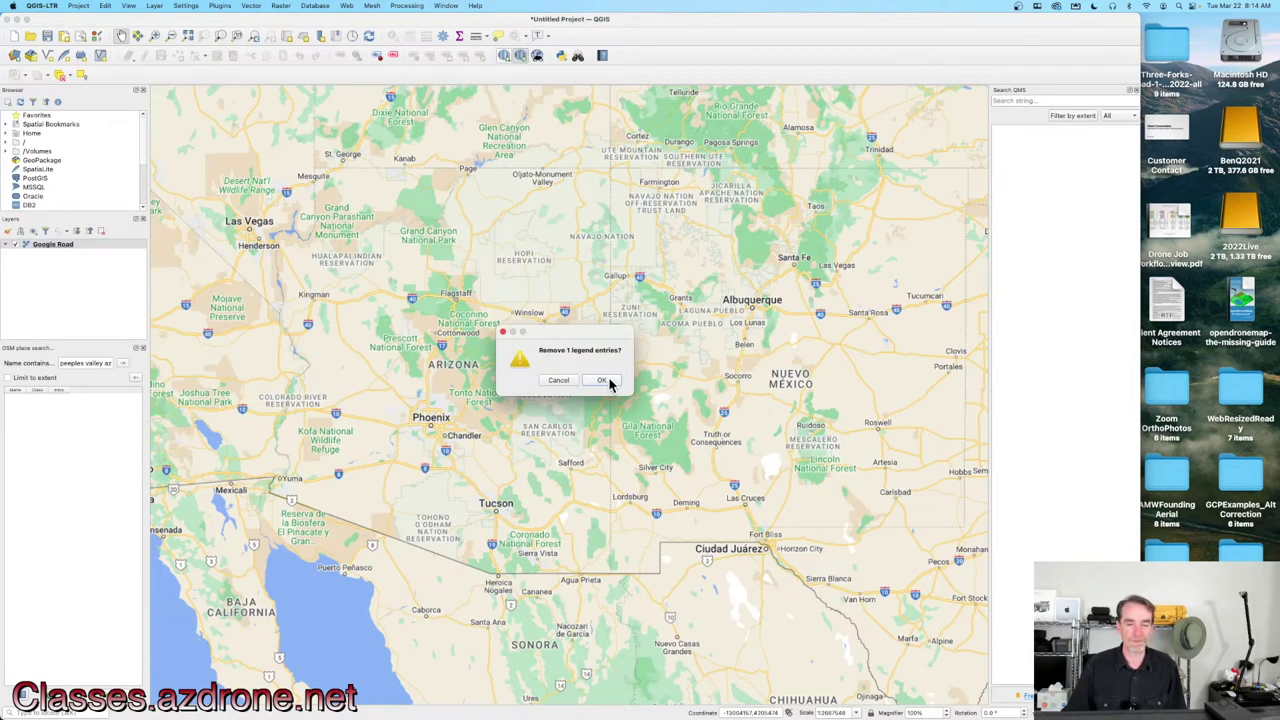
left_click(601, 381)
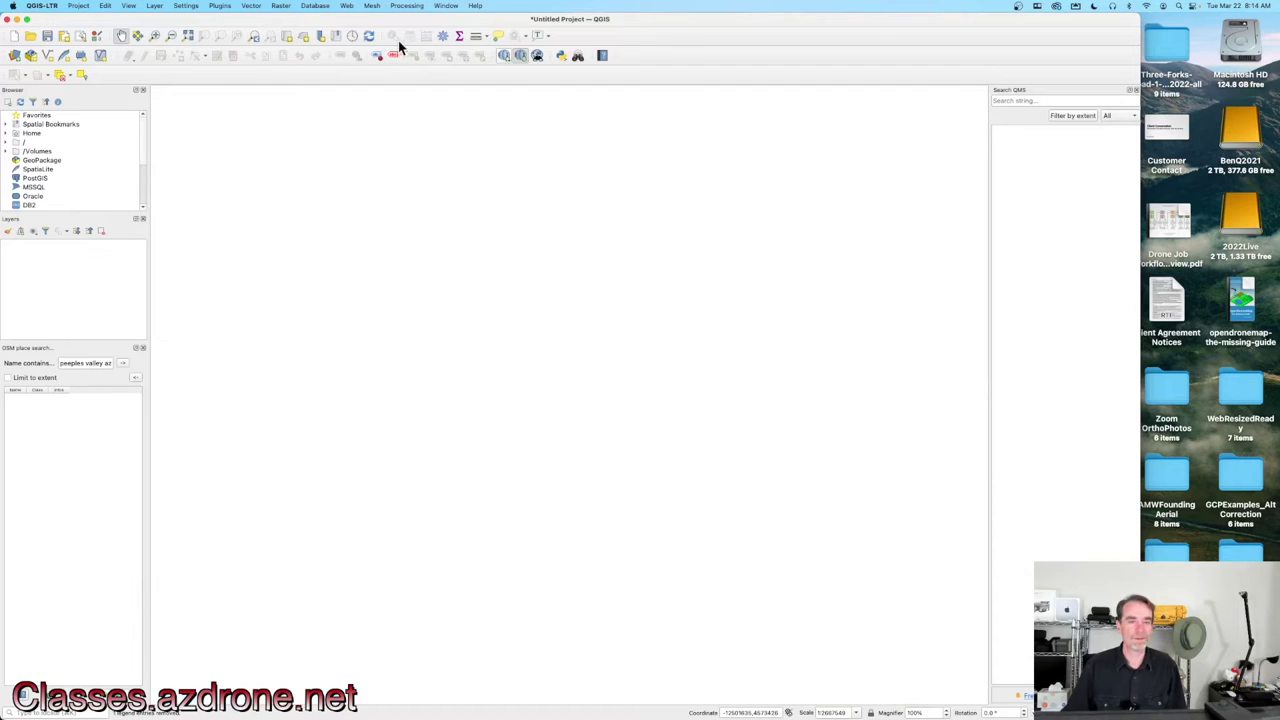
left_click(503, 55)
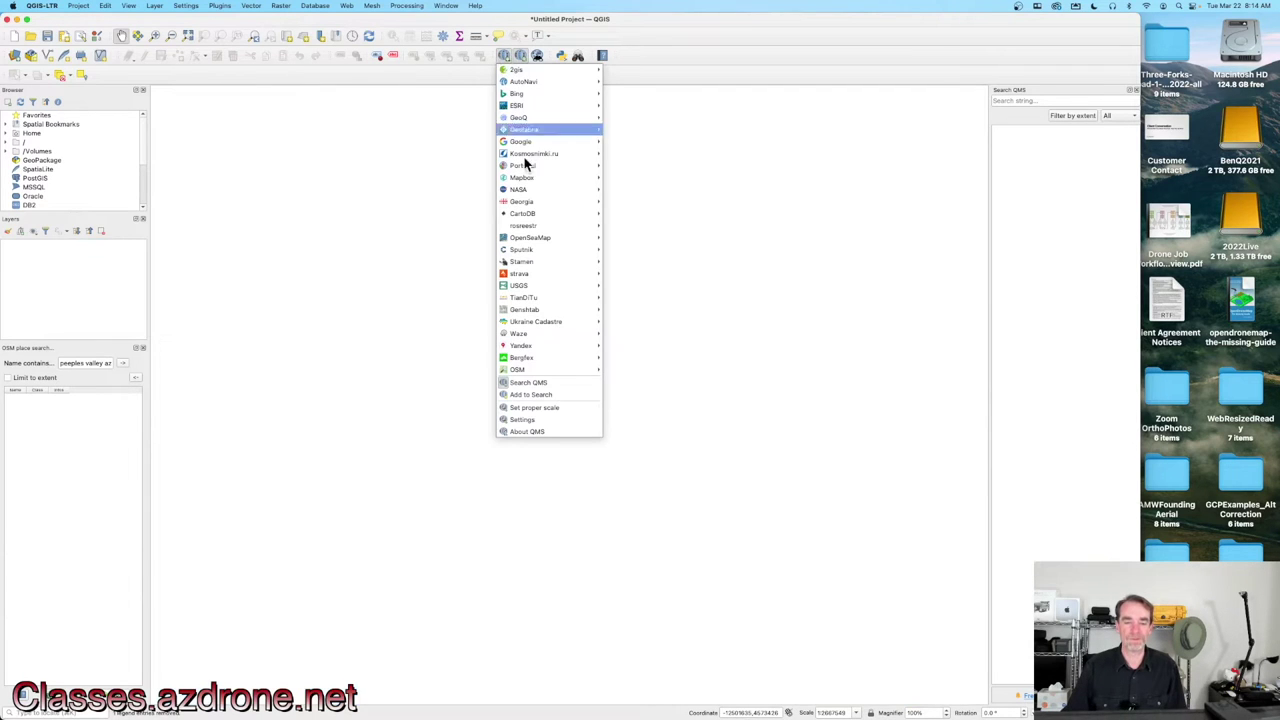
mouse_move(537, 108)
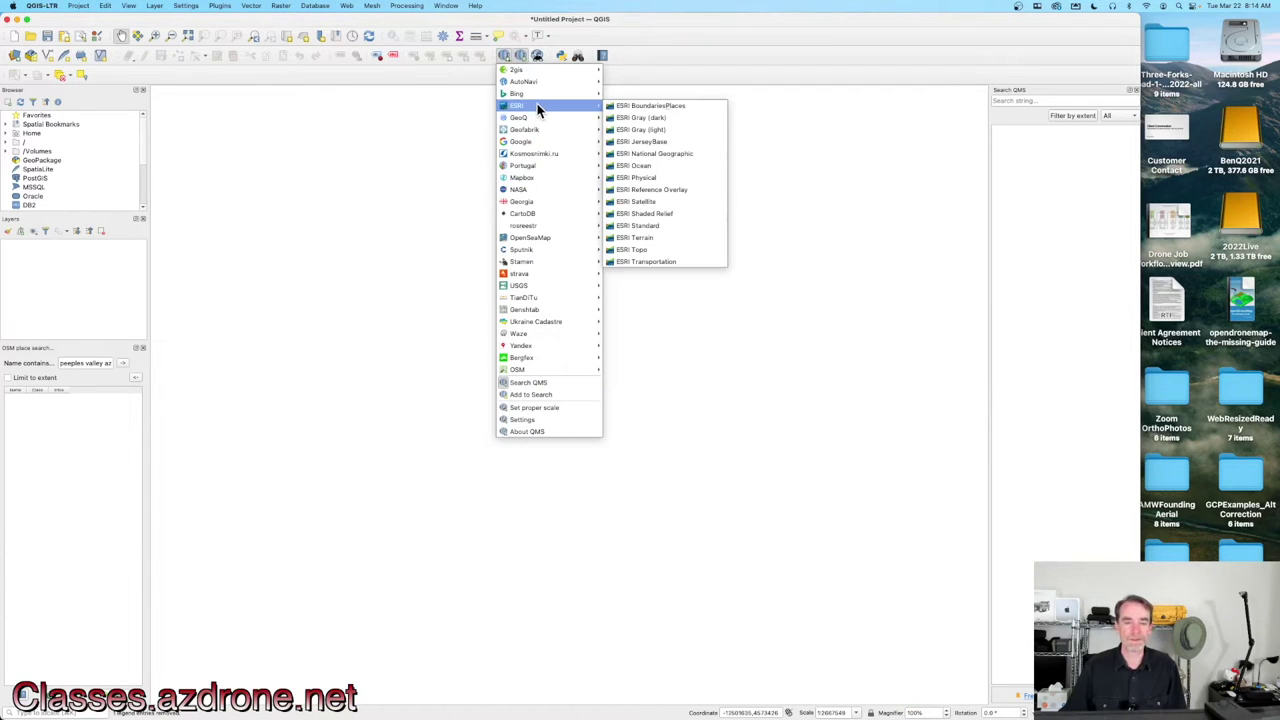
left_click(665, 251)
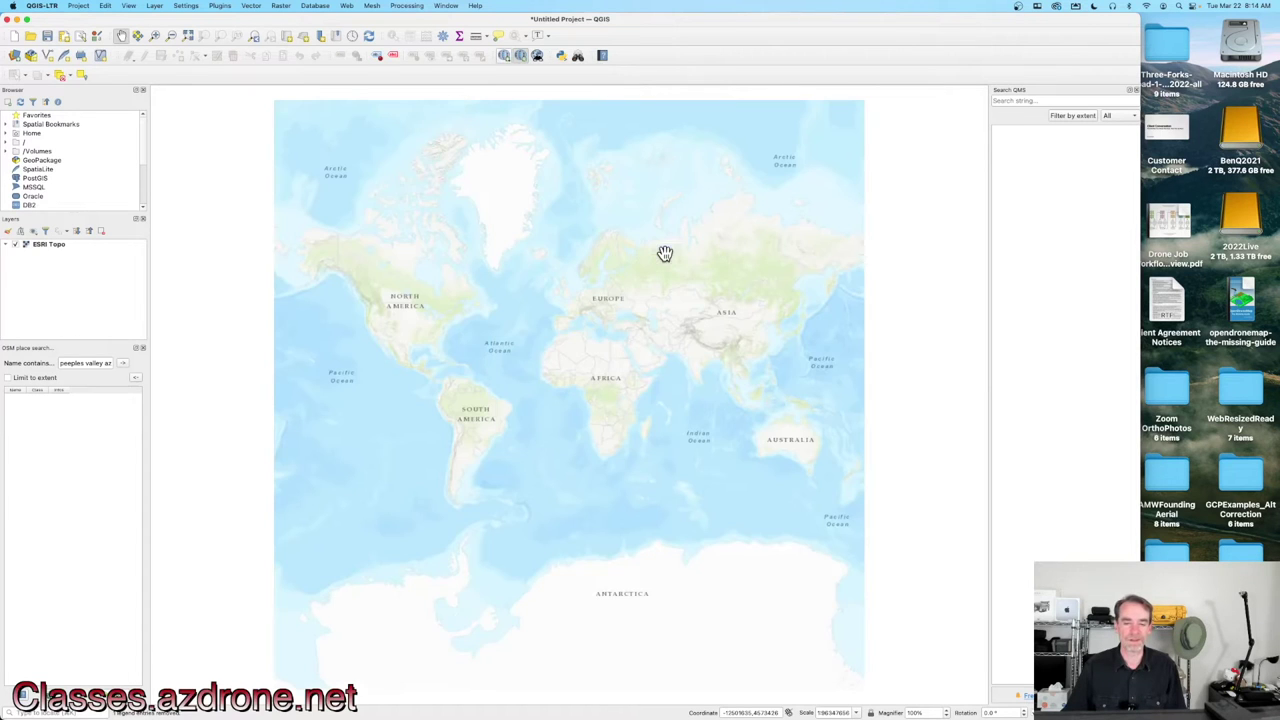
Search OSM places for "peeples valley arizona" and zoom the map to the first matching place
left_click(93, 363)
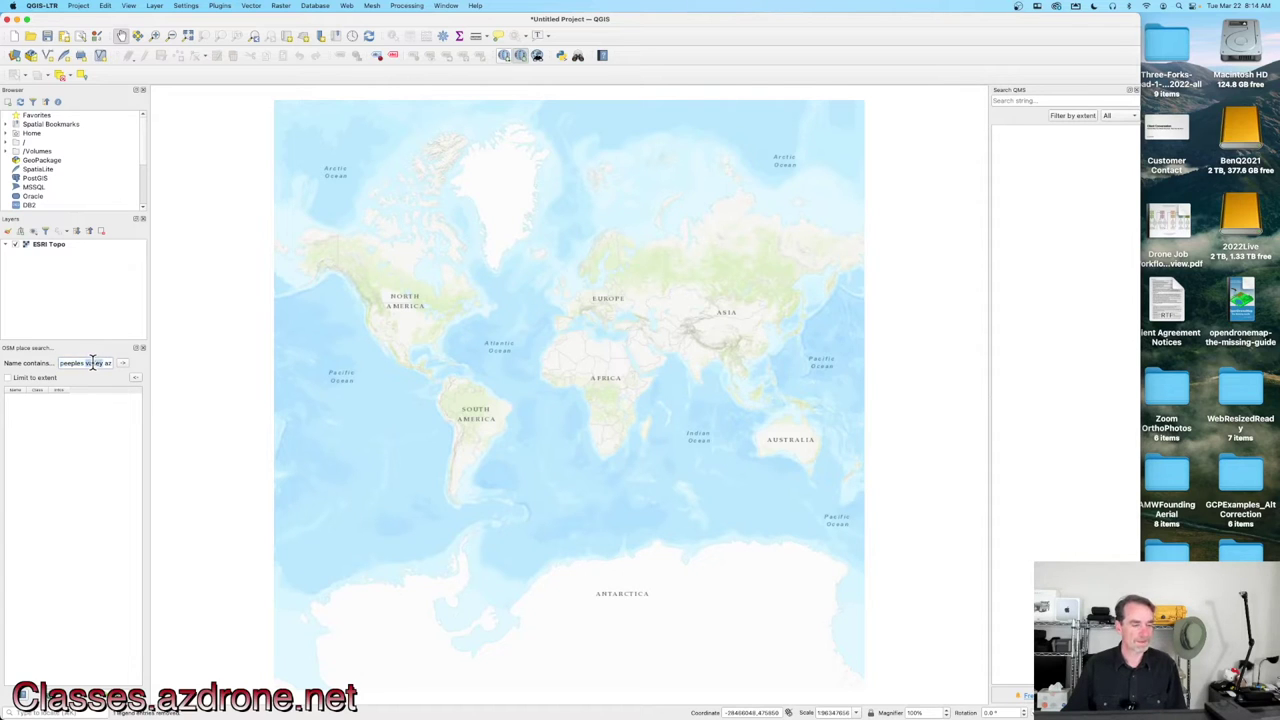
triple_click(92, 363)
left_click(92, 363)
left_click_drag(92, 363, 38, 362)
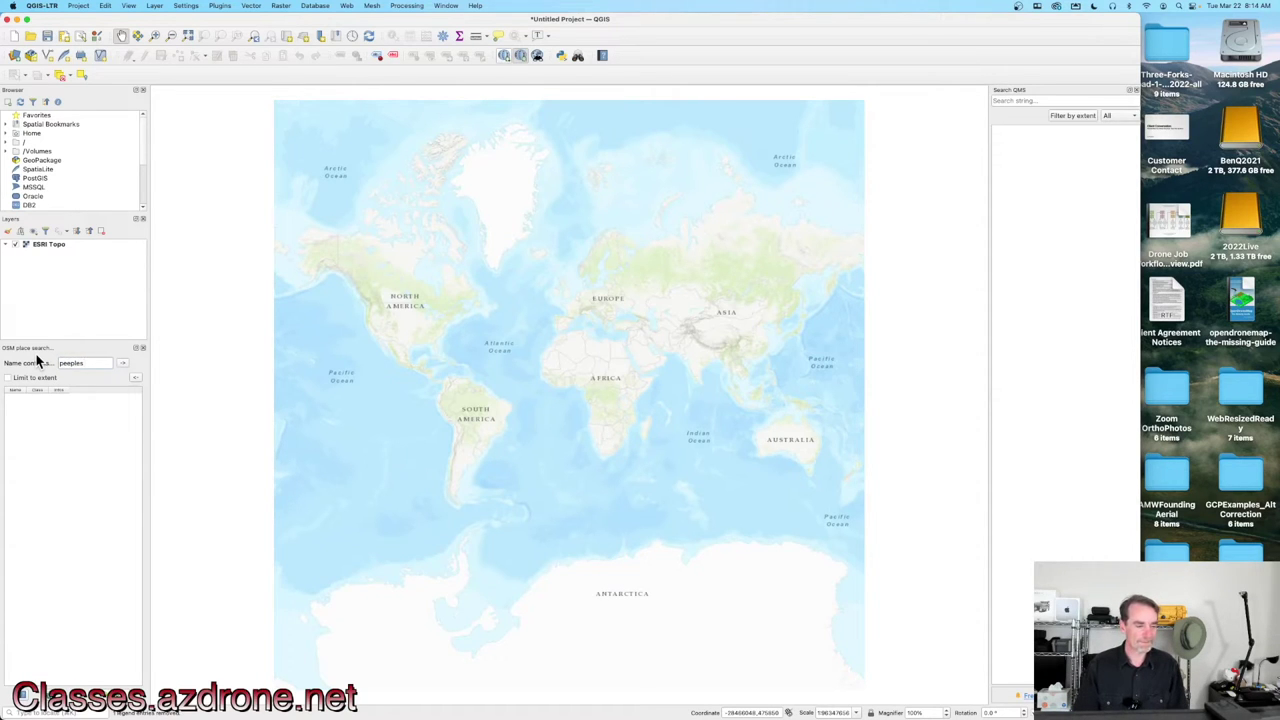
type("rizona")
key("Return")
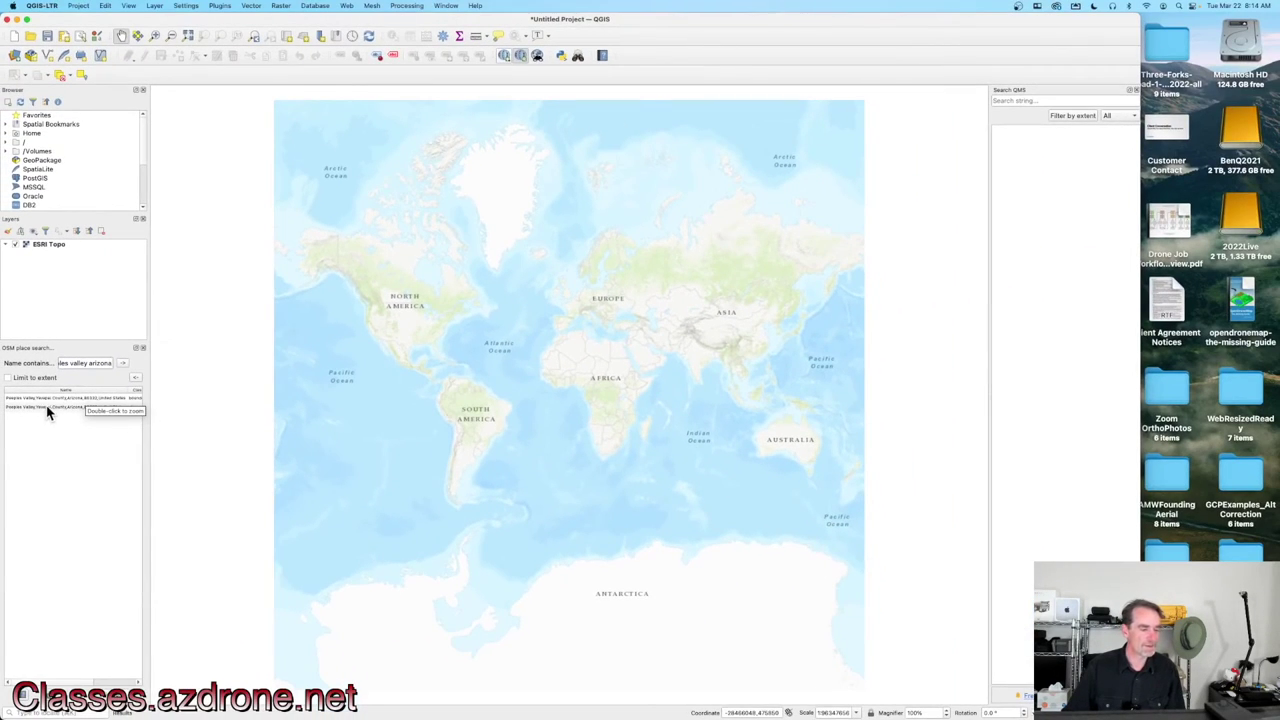
double_click(53, 398)
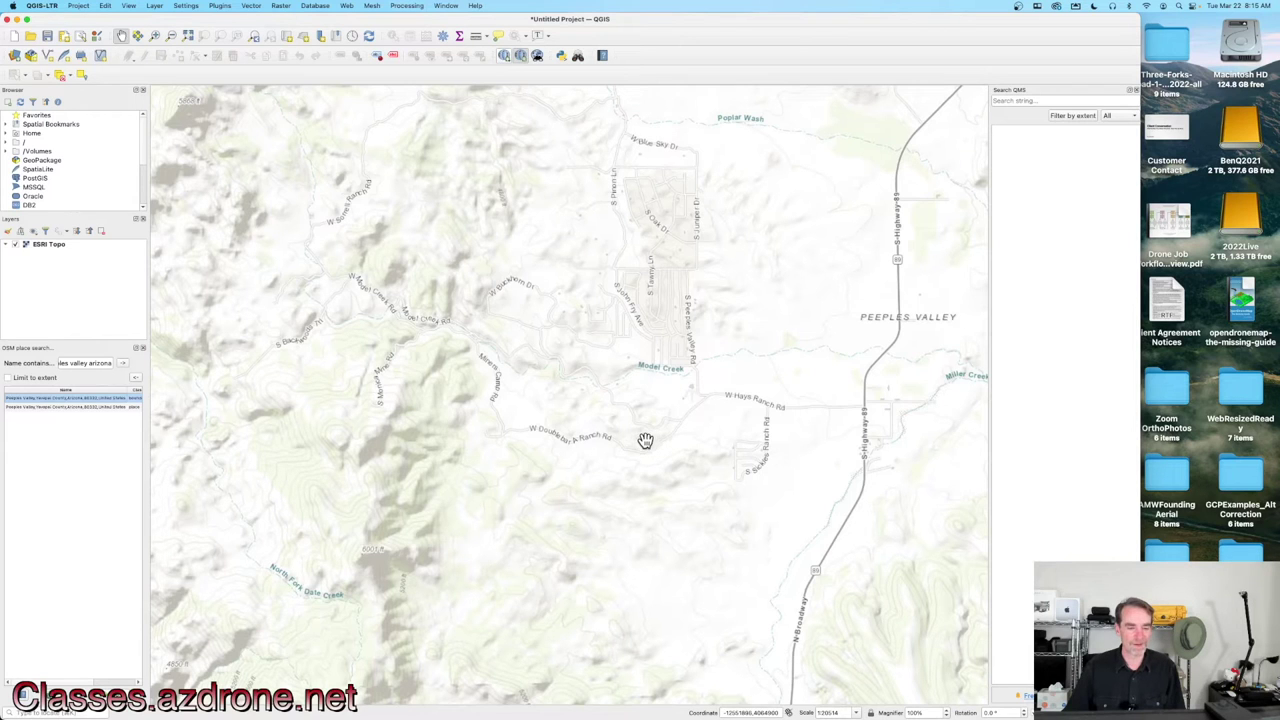
Bring the Model Creek Rd and Miners Camp Rd junction into view and dismiss all network request warnings over the map
left_click_drag(583, 409, 690, 424)
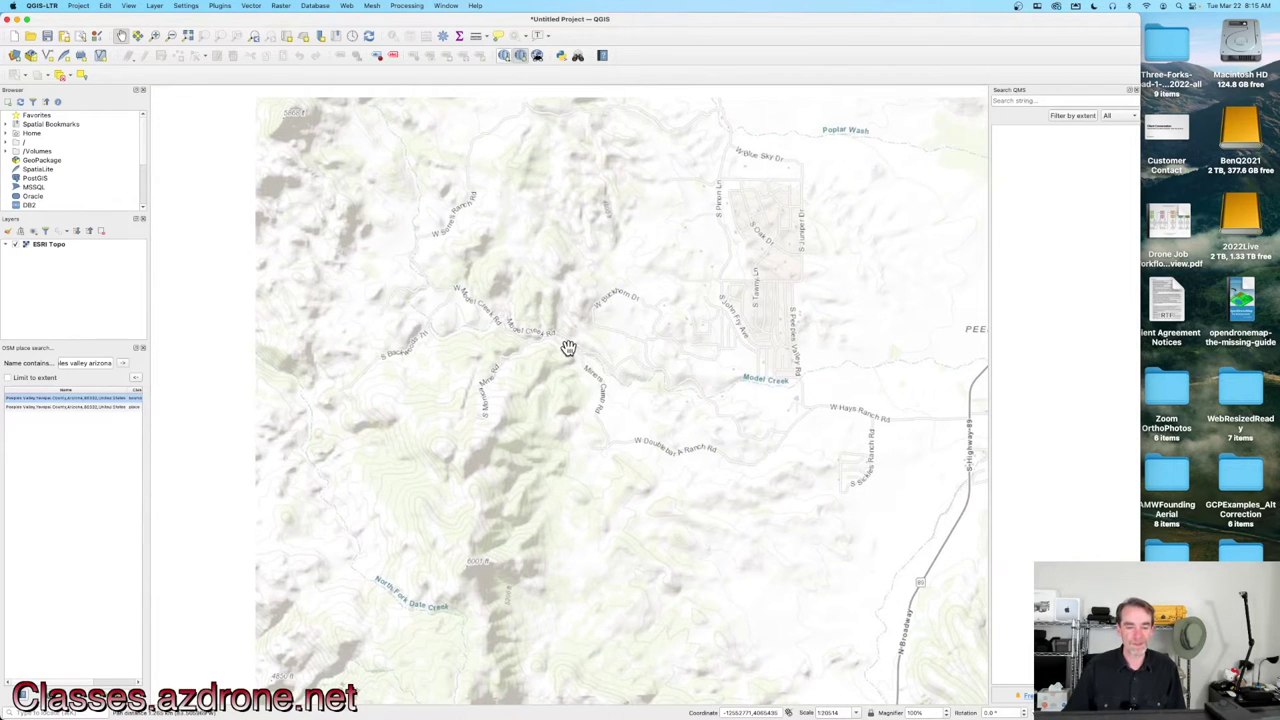
scroll(566, 338, "up", 4)
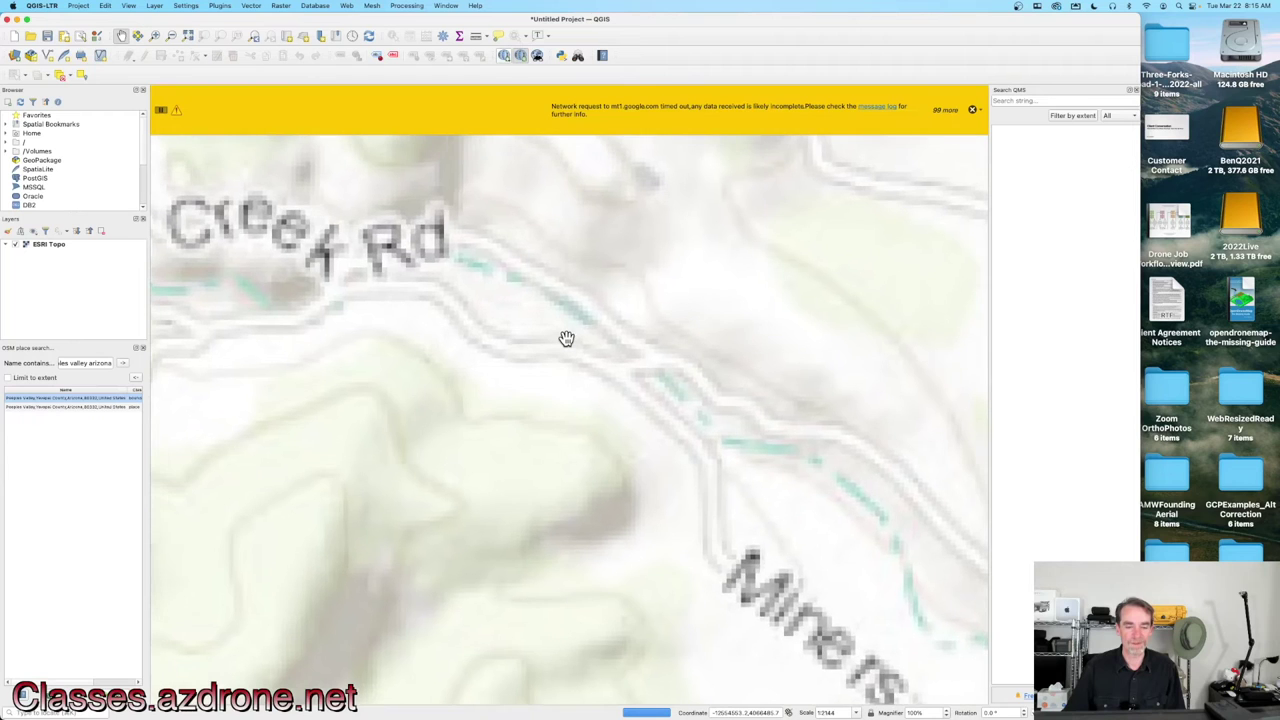
scroll(552, 302, "down", 2)
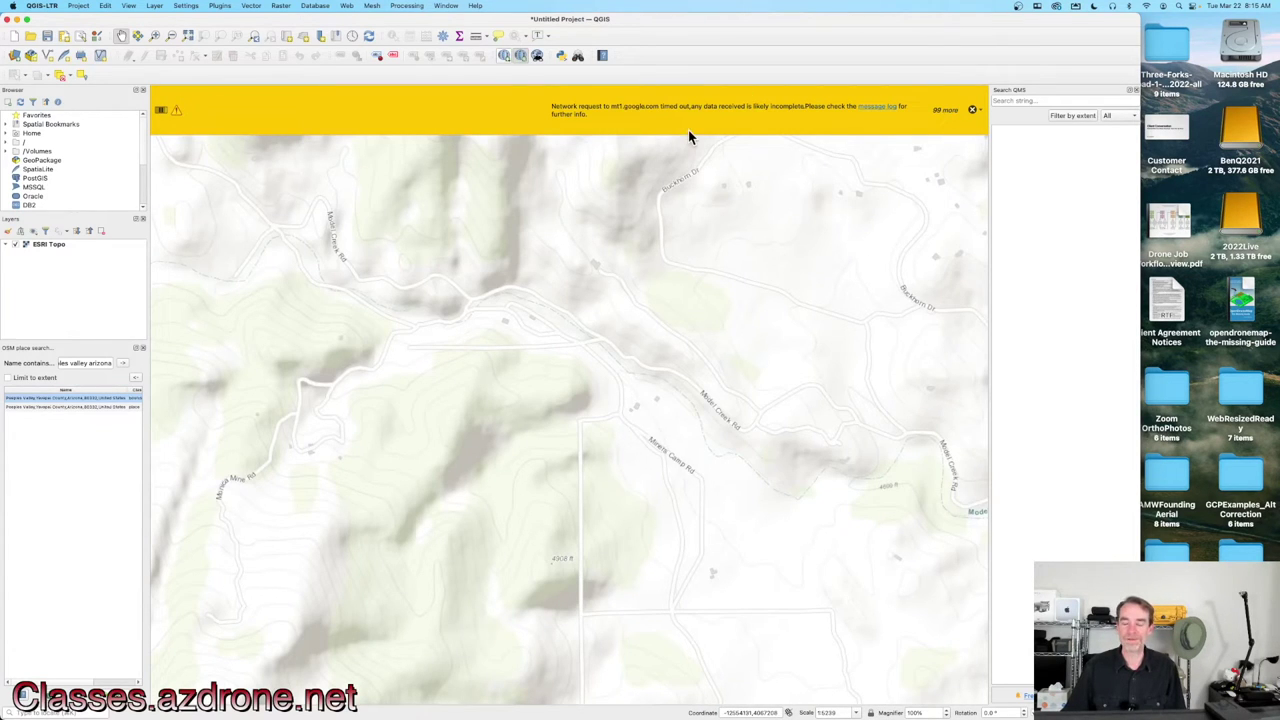
left_click(971, 113)
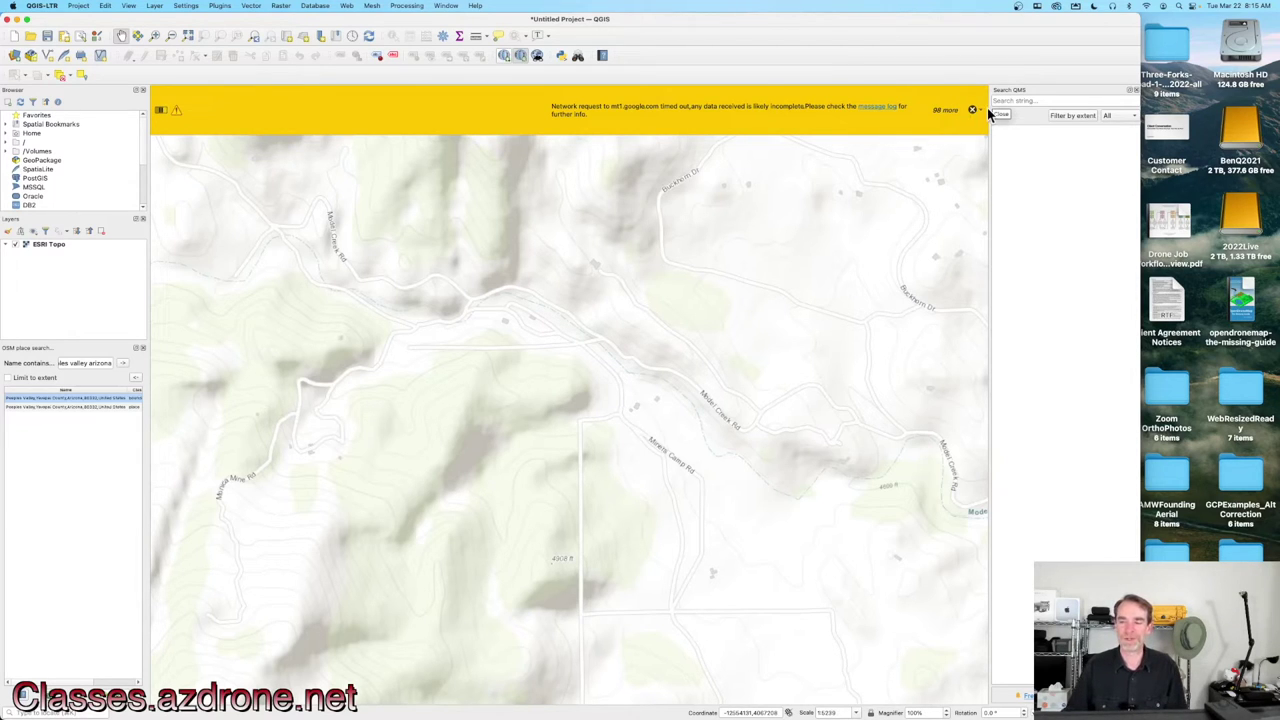
left_click(985, 110)
left_click(986, 111)
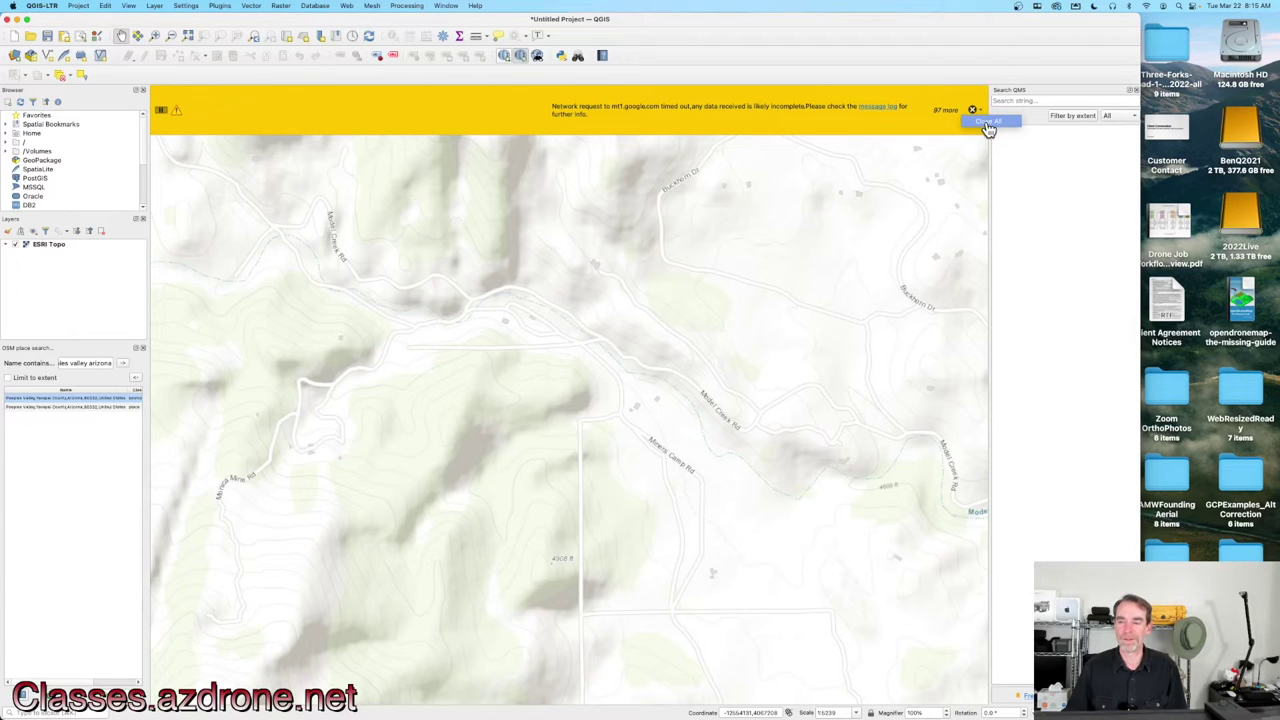
left_click(987, 122)
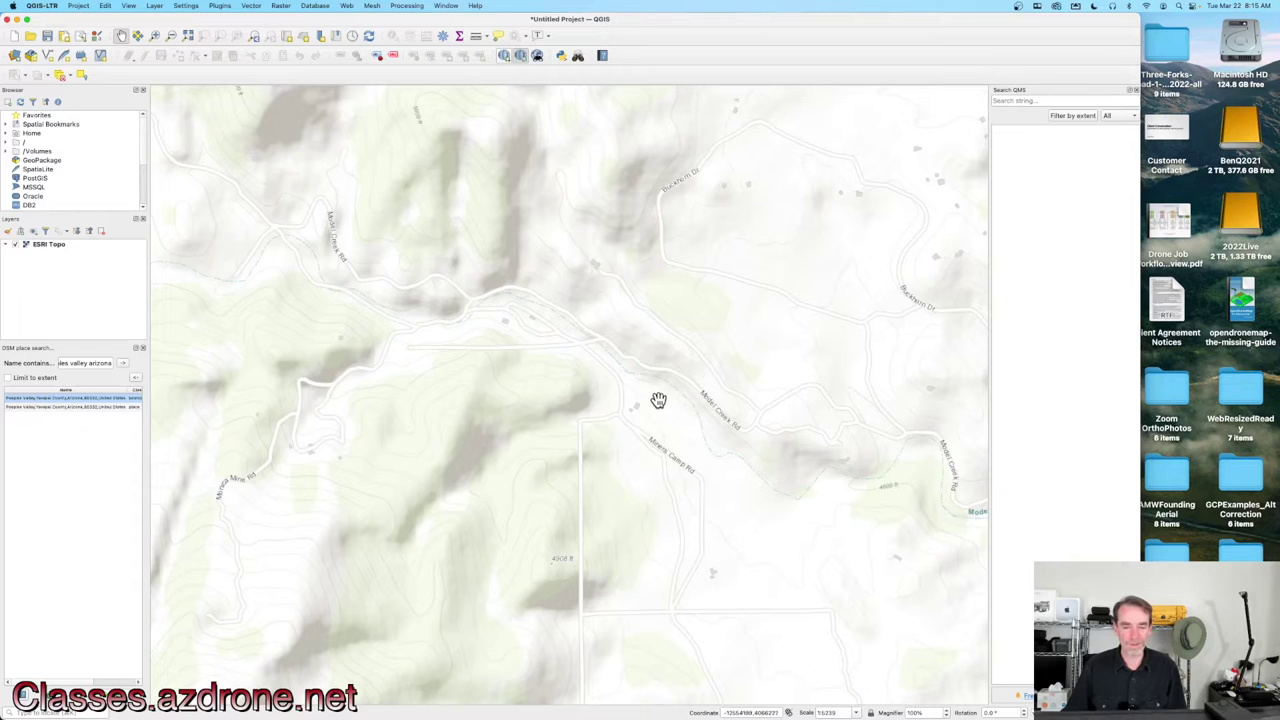
Locate the parcel beside Model Creek Rd on the topo map, checking its outline against the Yavapai County Interactive Map in Chrome before returning to QGIS
left_click_drag(661, 401, 671, 366)
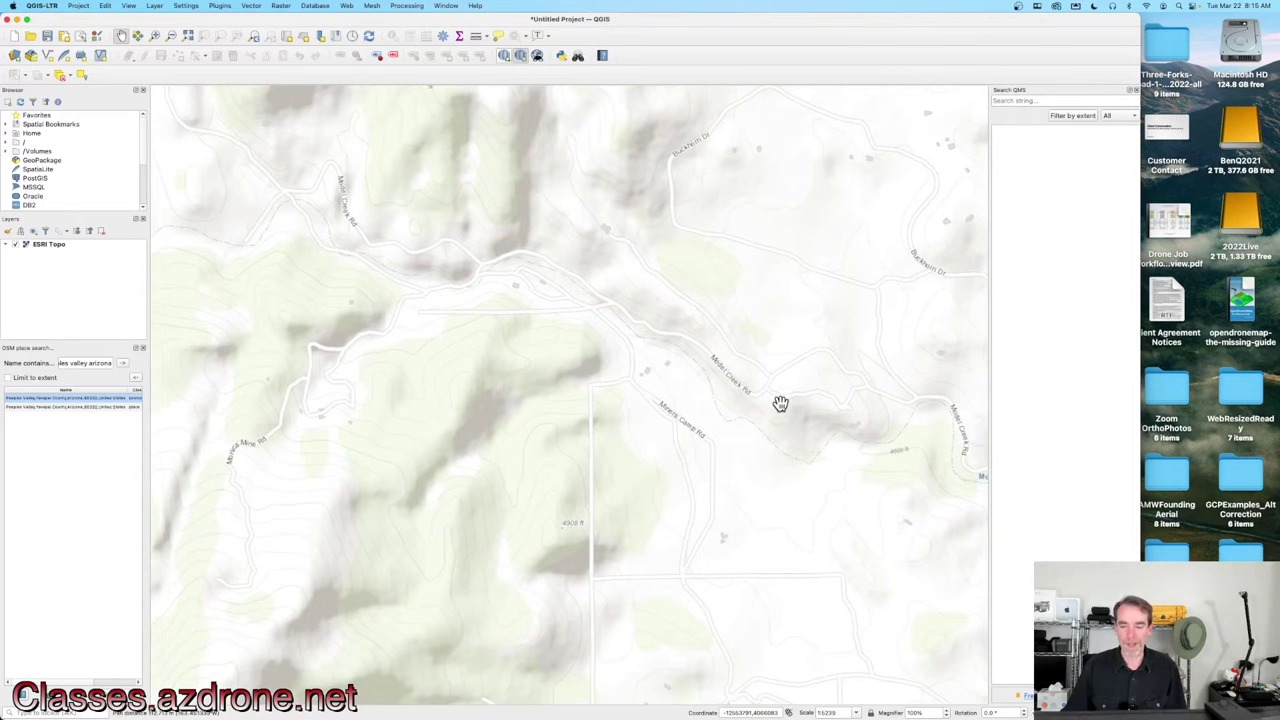
left_click_drag(771, 409, 500, 332)
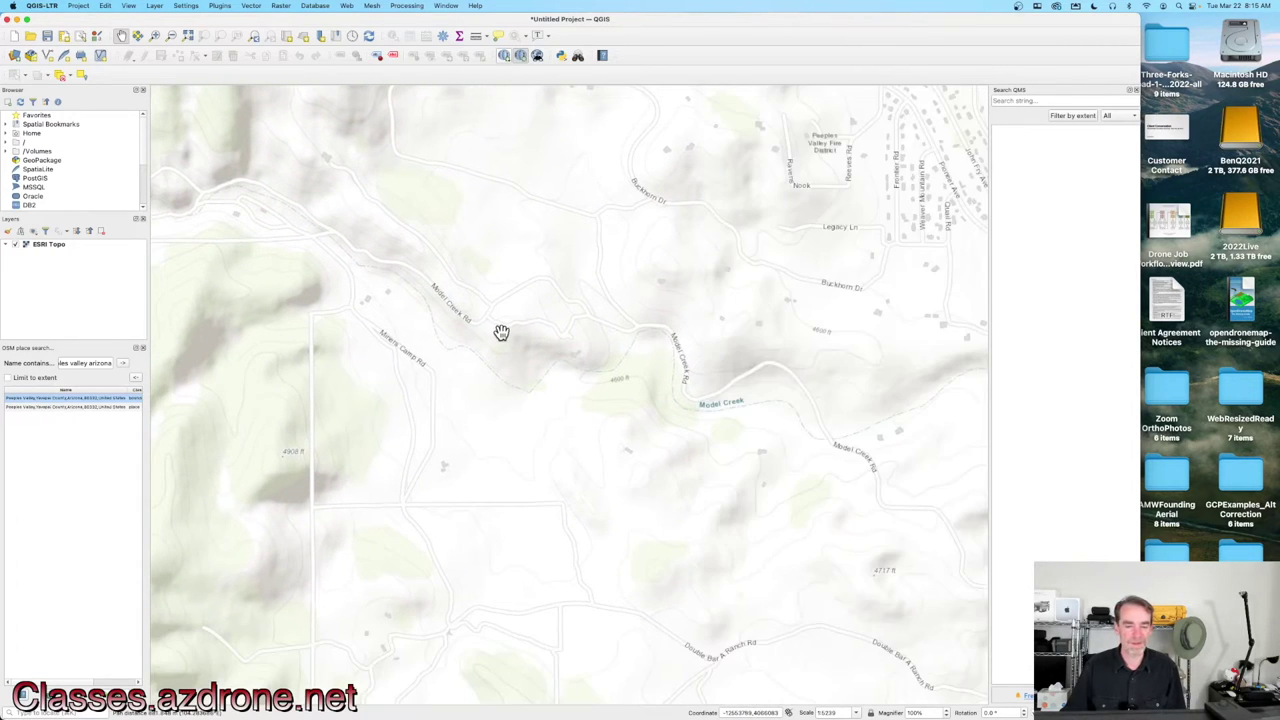
left_click_drag(574, 354, 551, 353)
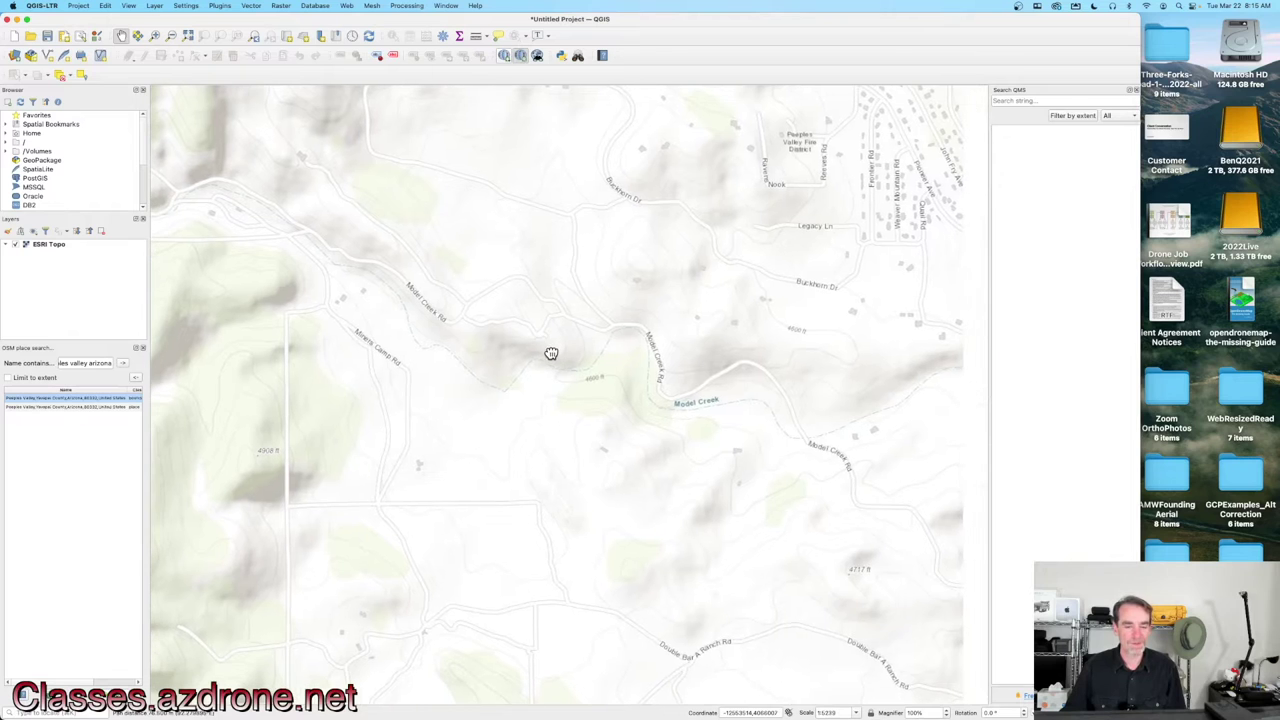
scroll(500, 343, "up", 2)
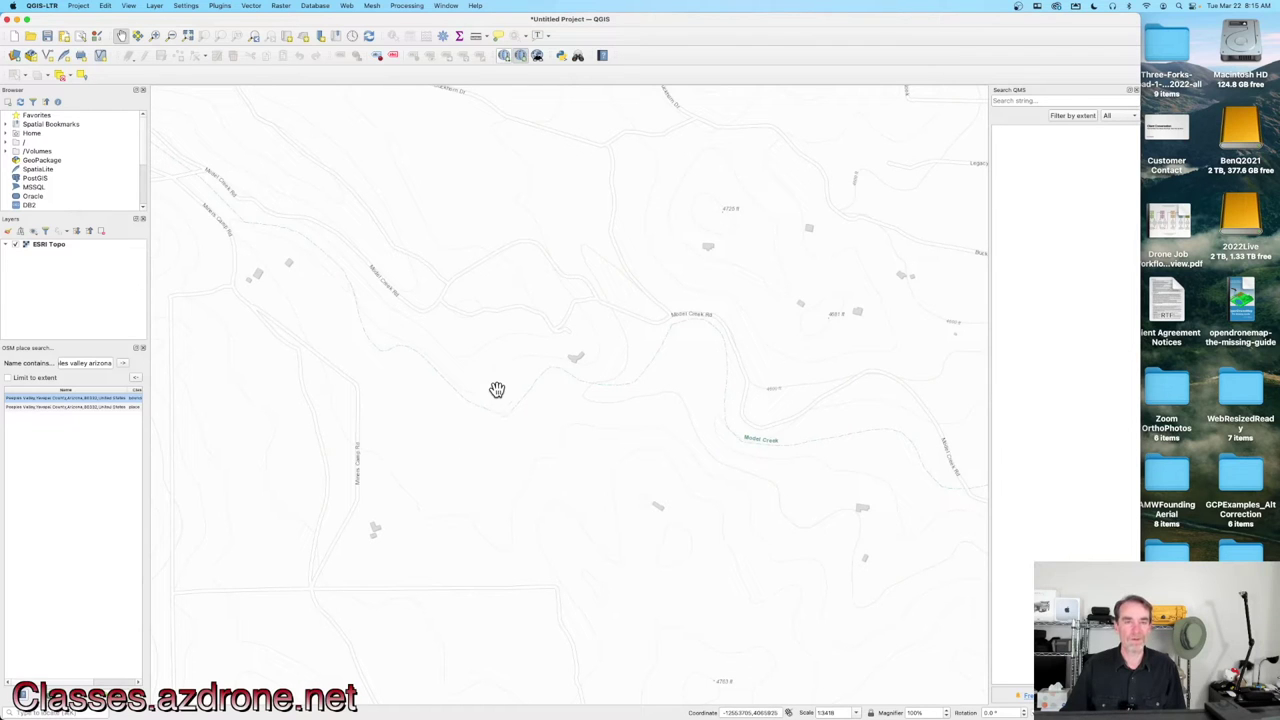
key("ctrl+Up")
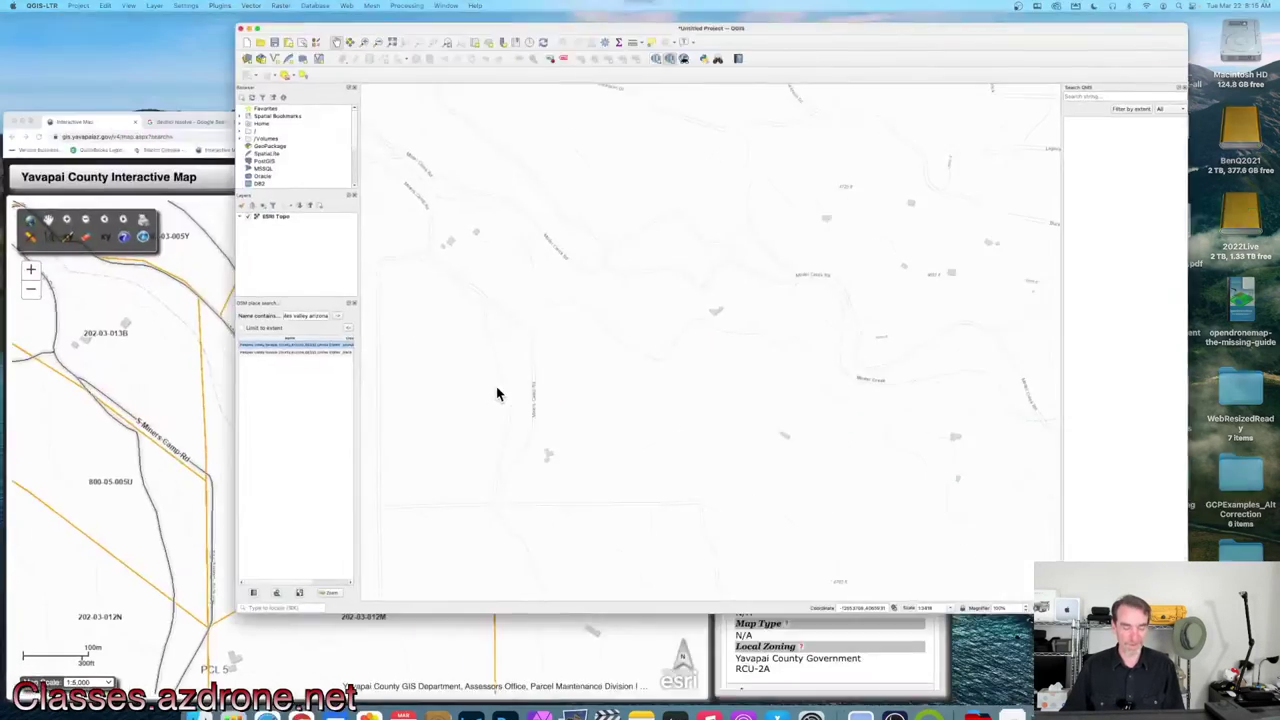
left_click(393, 298)
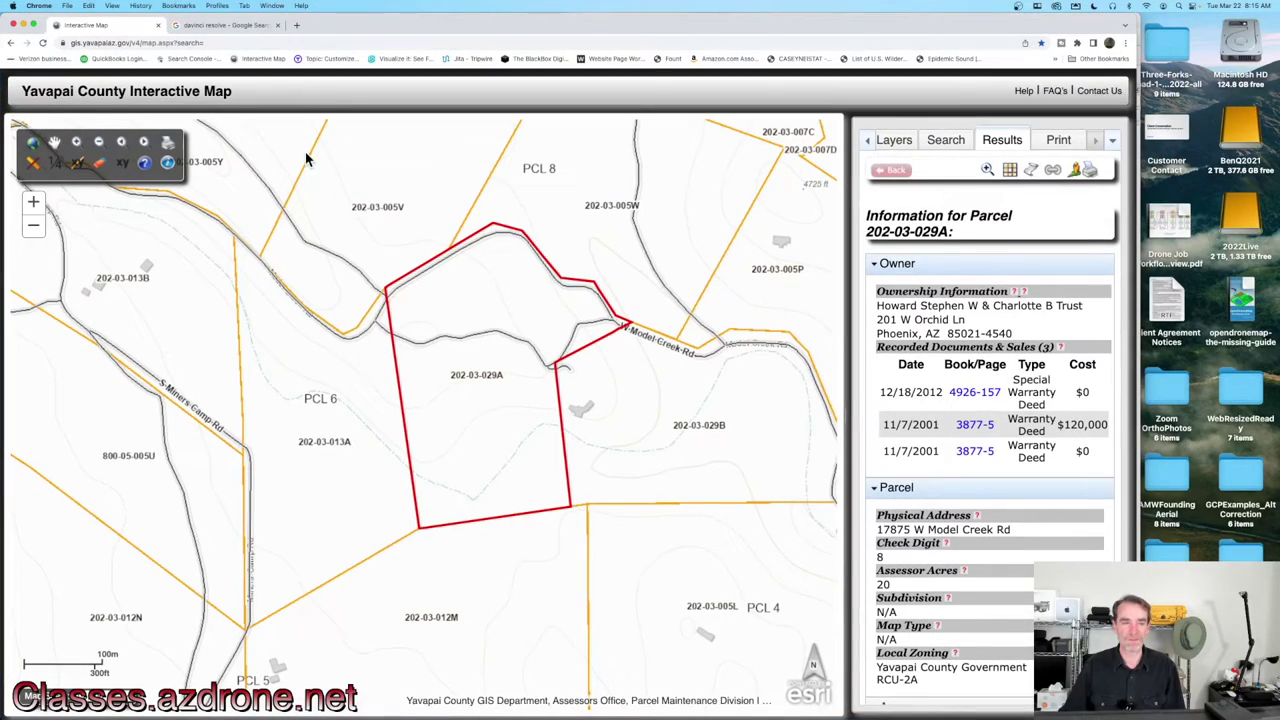
key("ctrl+Up")
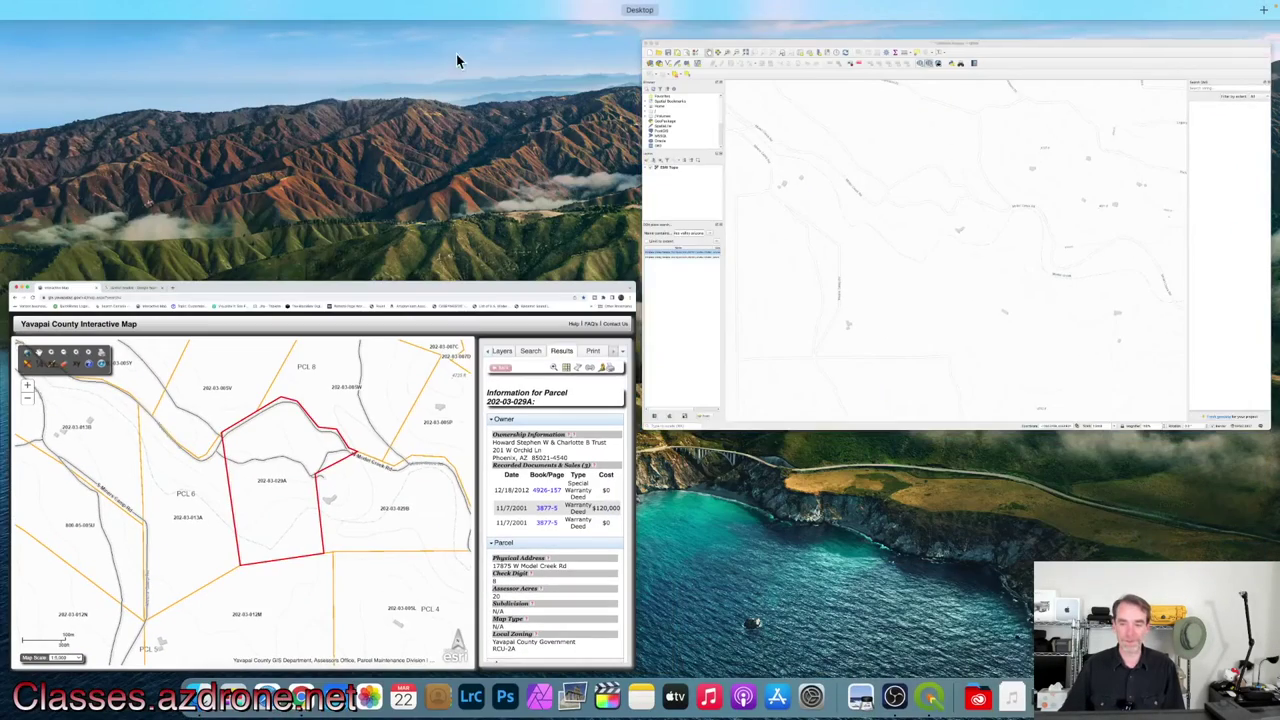
left_click(837, 271)
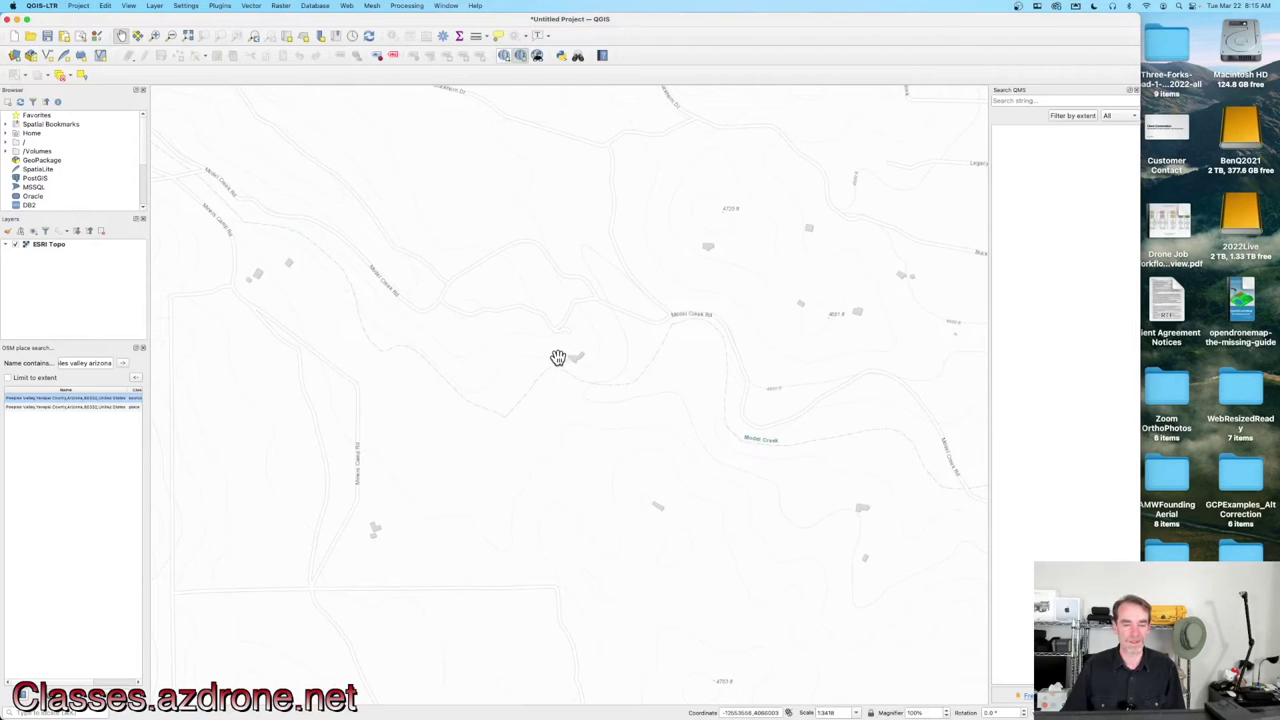
left_click_drag(503, 283, 543, 251)
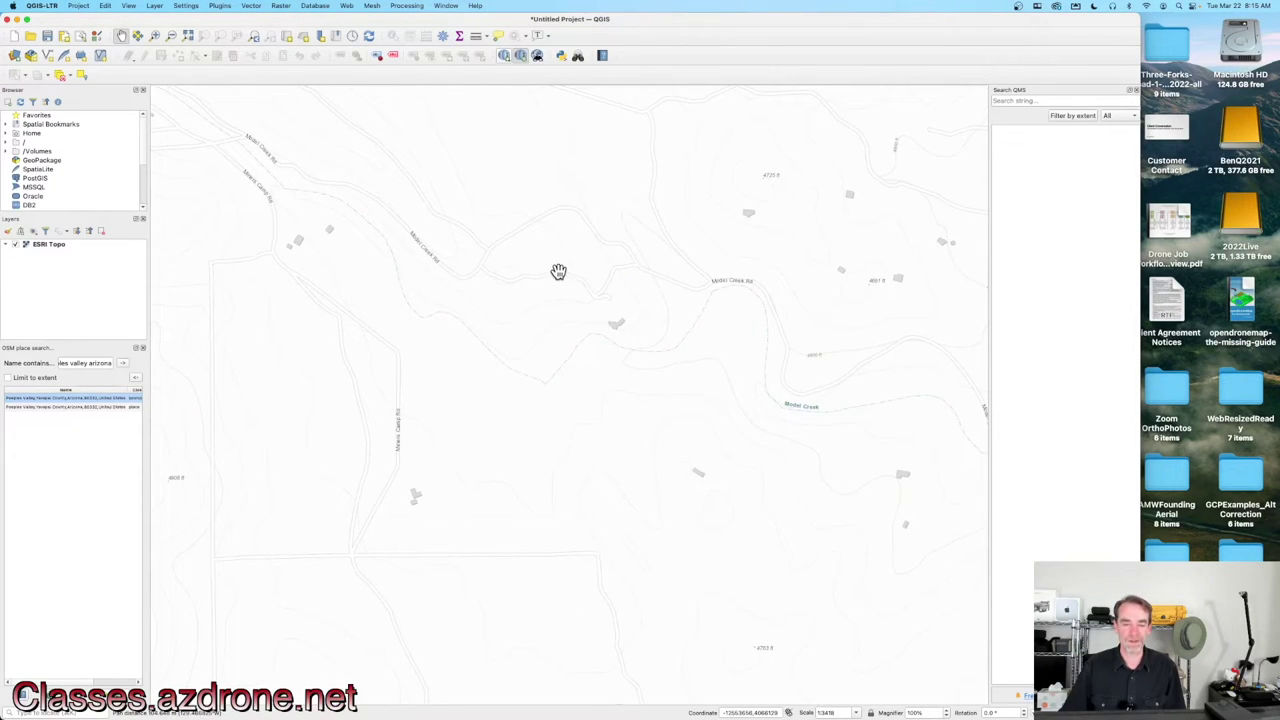
scroll(557, 271, "up", 1)
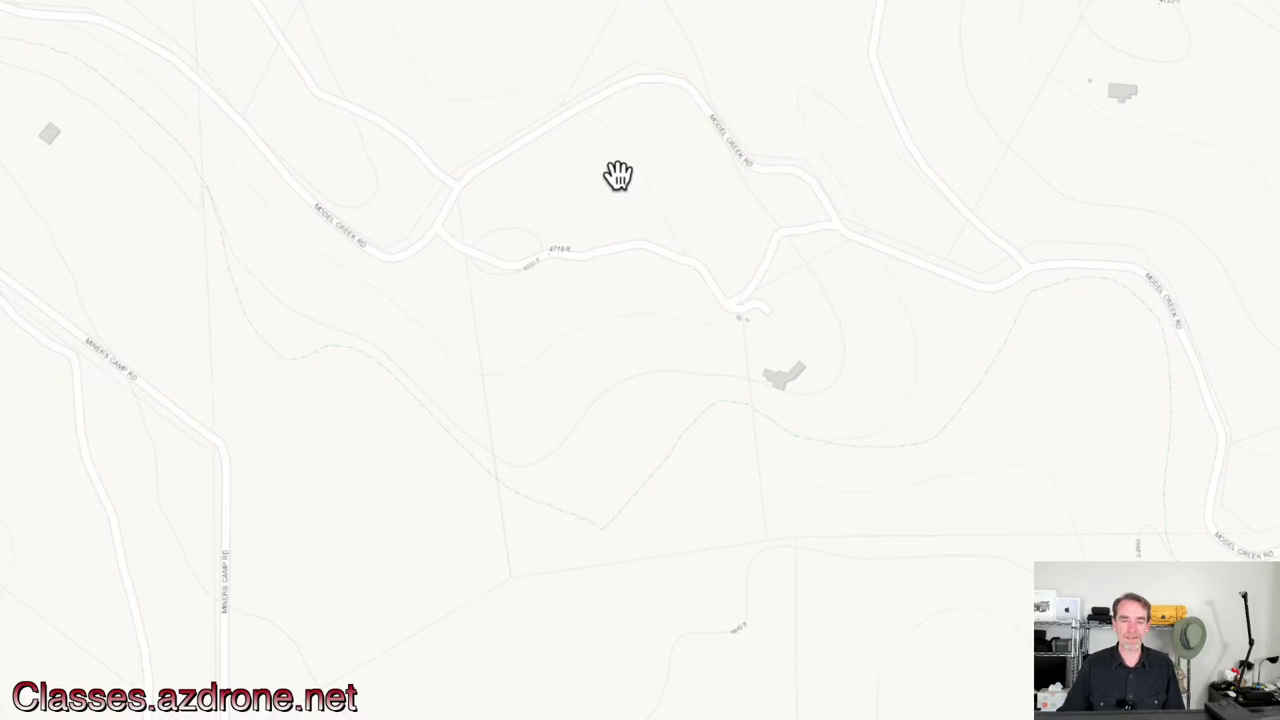
scroll(620, 185, "down", 1)
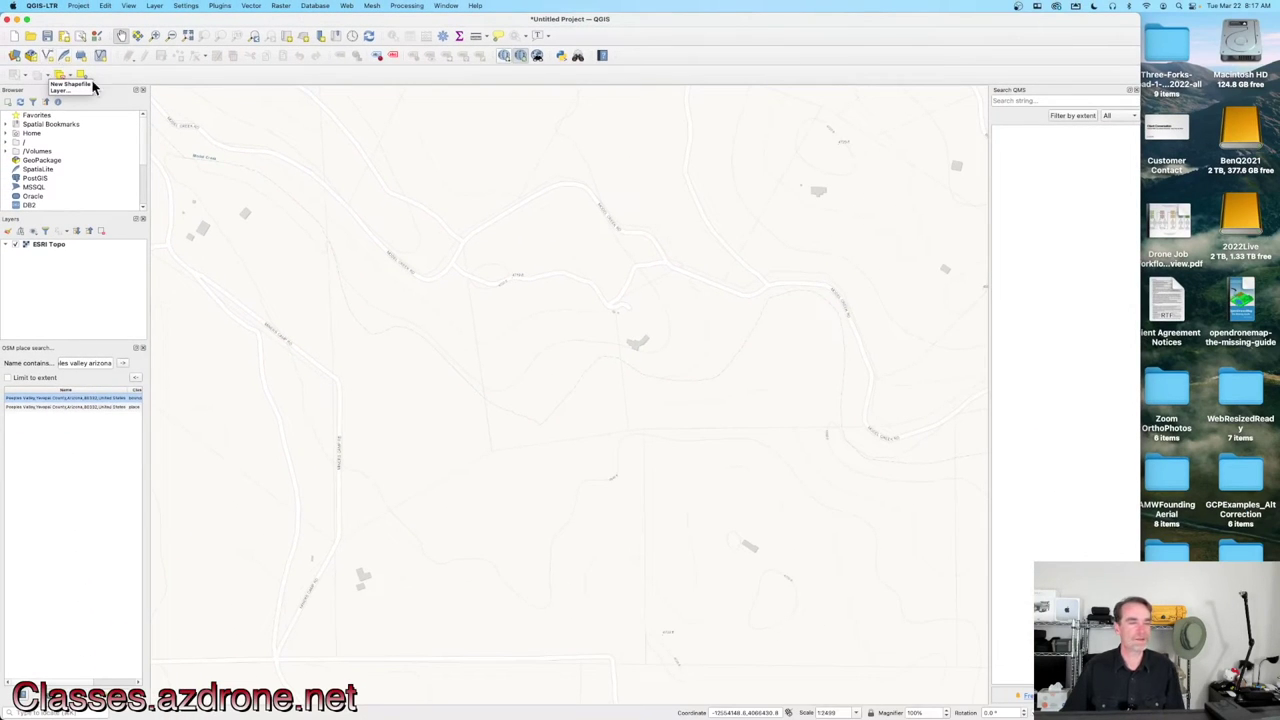
Start a new shapefile layer and enter Model Creek YT as its file name
left_click(50, 57)
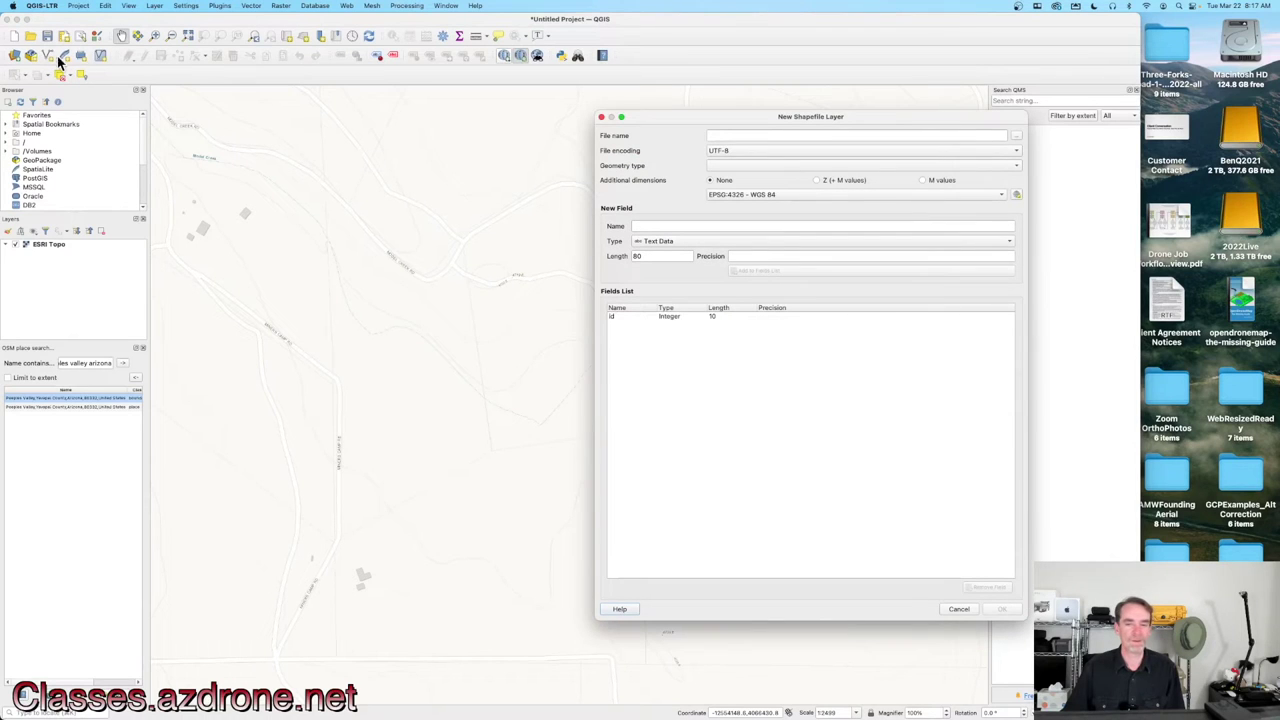
left_click_drag(746, 122, 718, 121)
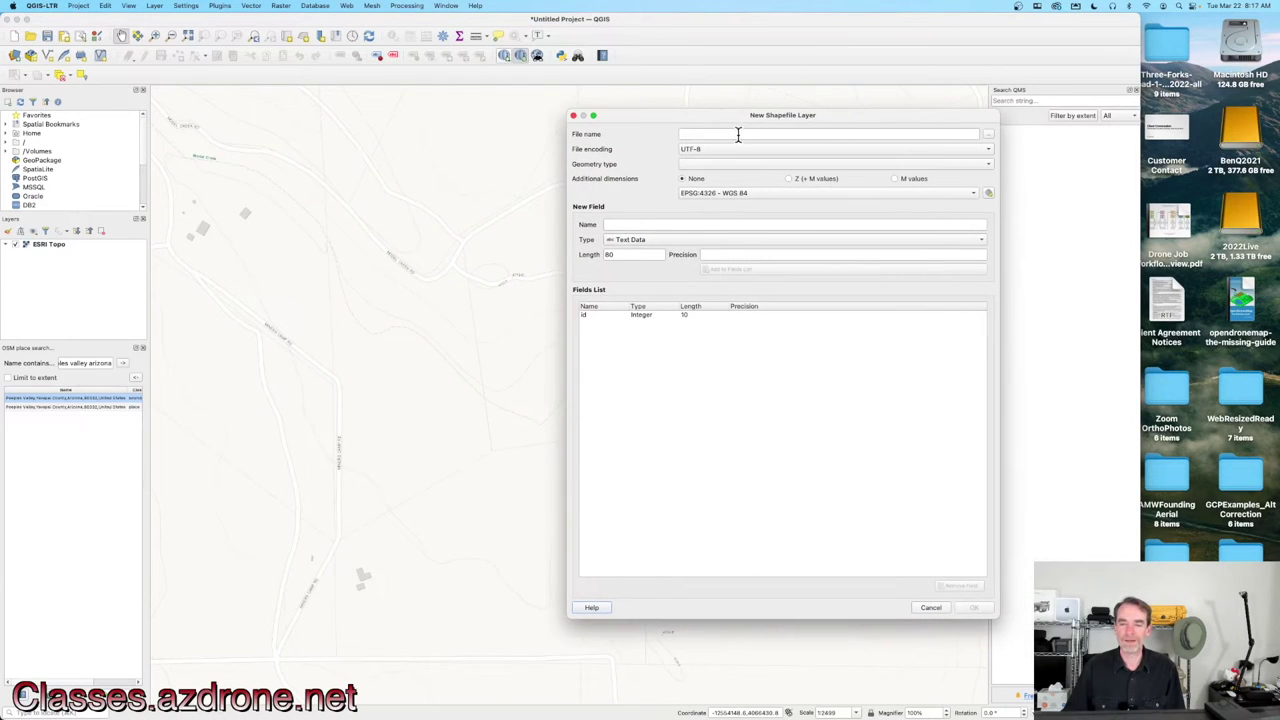
left_click(742, 133)
type("Model Creek YT")
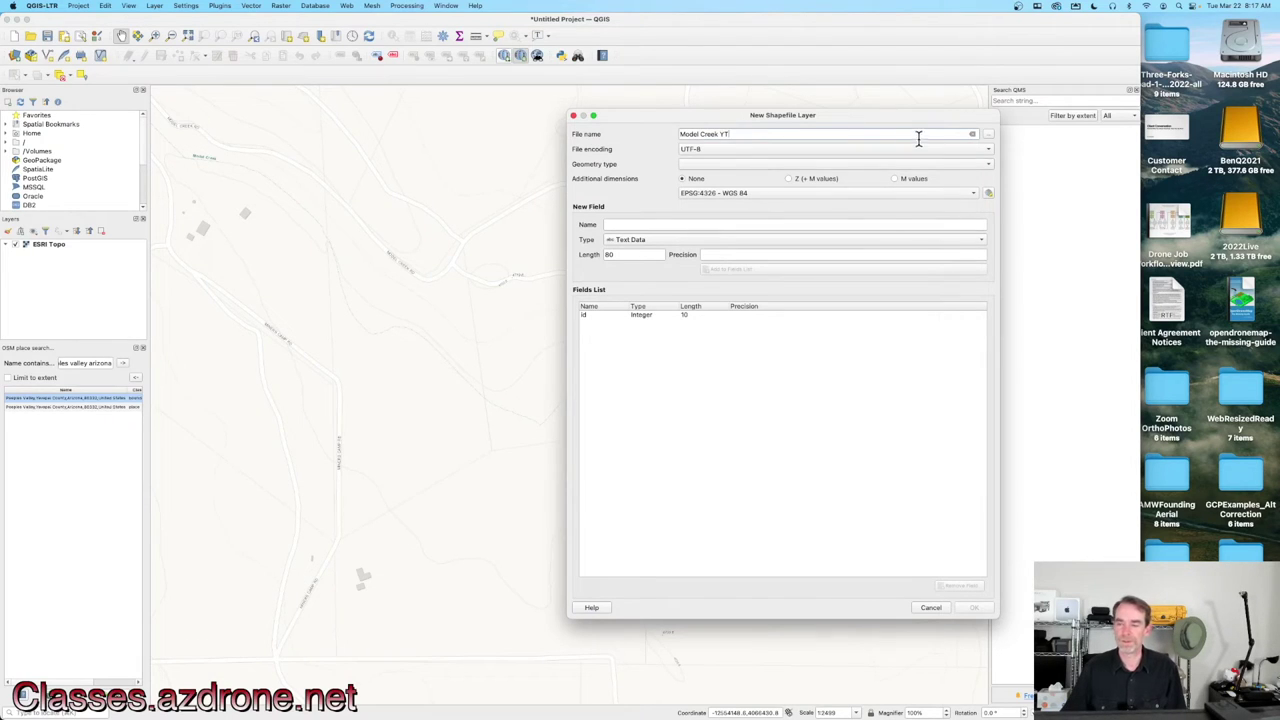
Set the new shapefile's save location to a new YTQGIS folder inside 1_GIS_Projects, naming the file YTQGIS
left_click(990, 136)
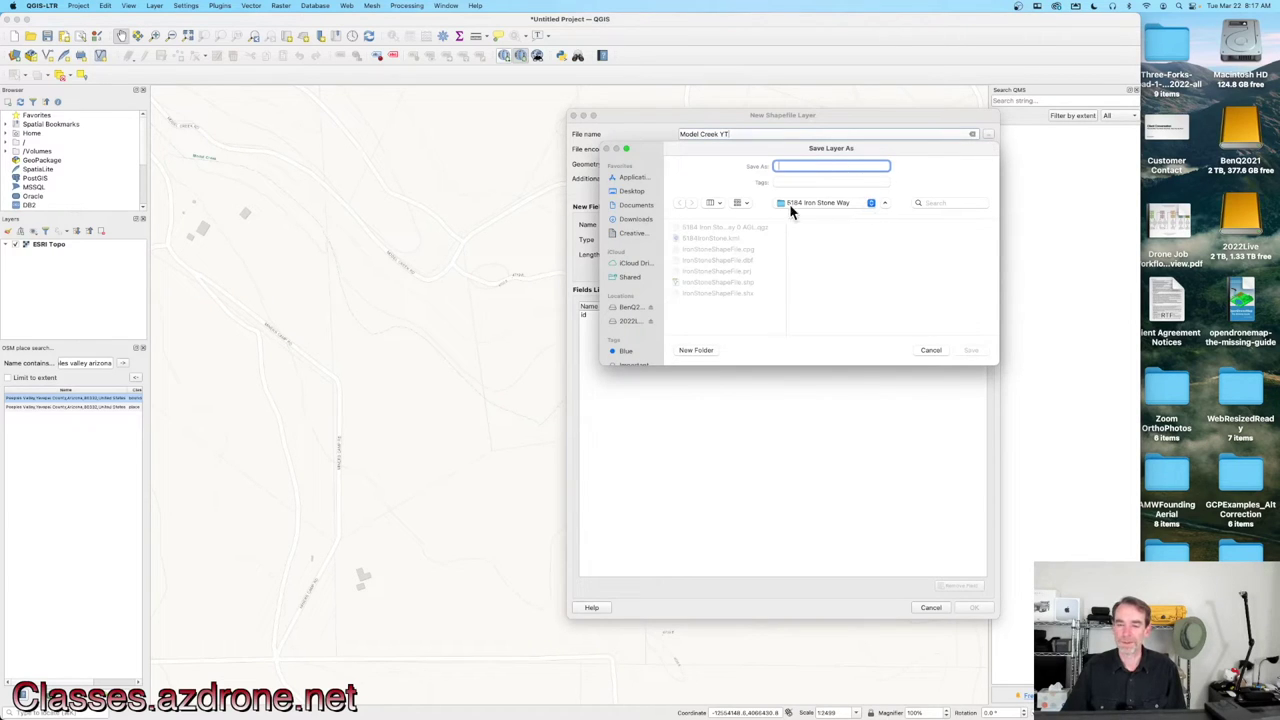
left_click(871, 202)
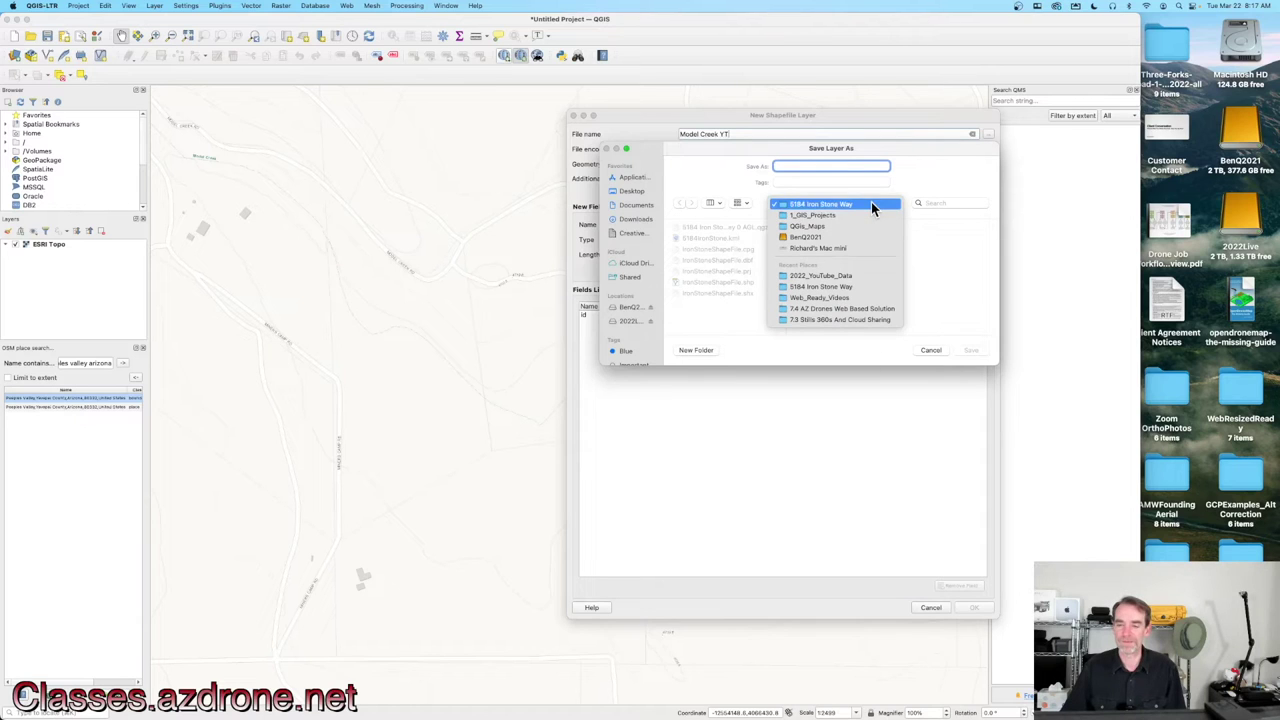
left_click(853, 216)
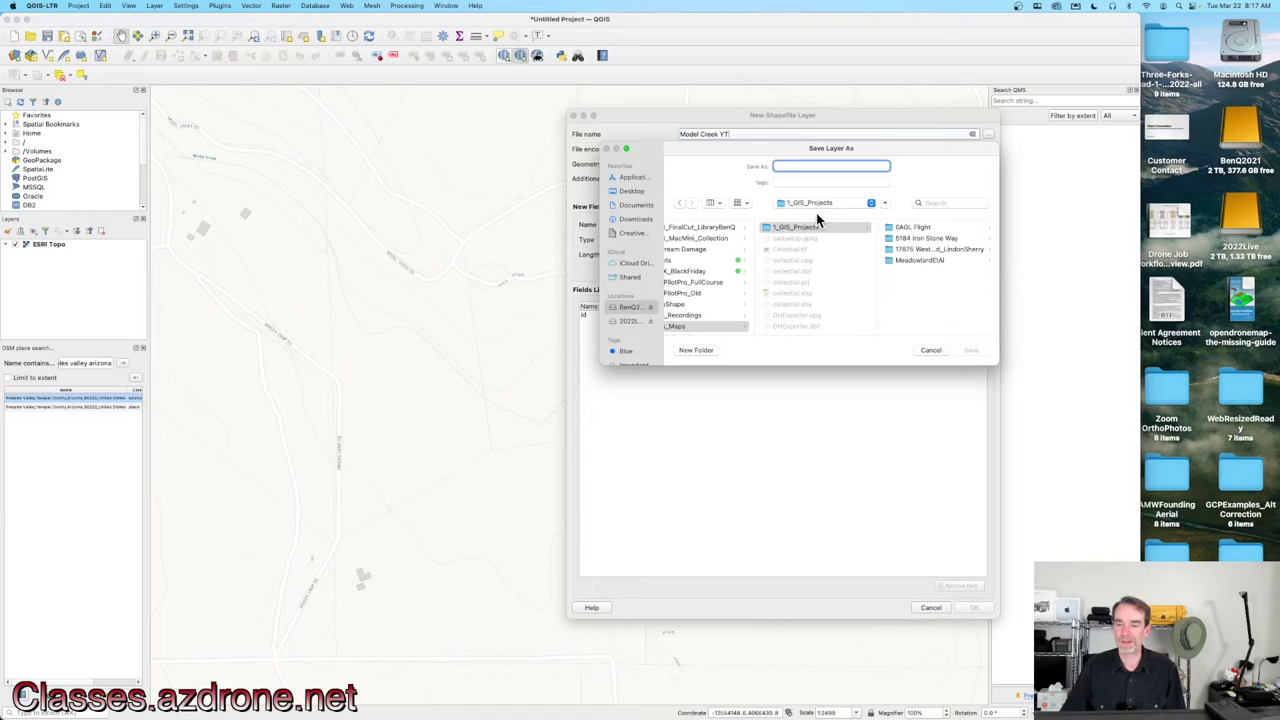
left_click(697, 350)
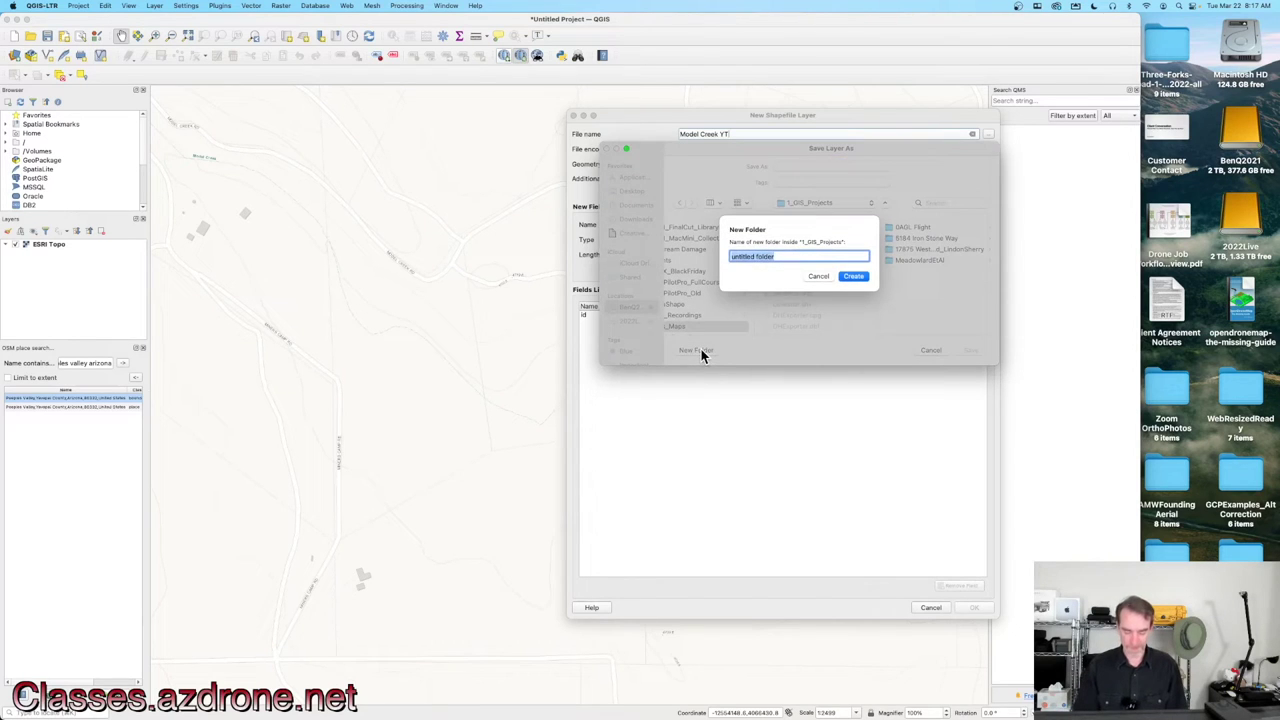
type("YTQGIS")
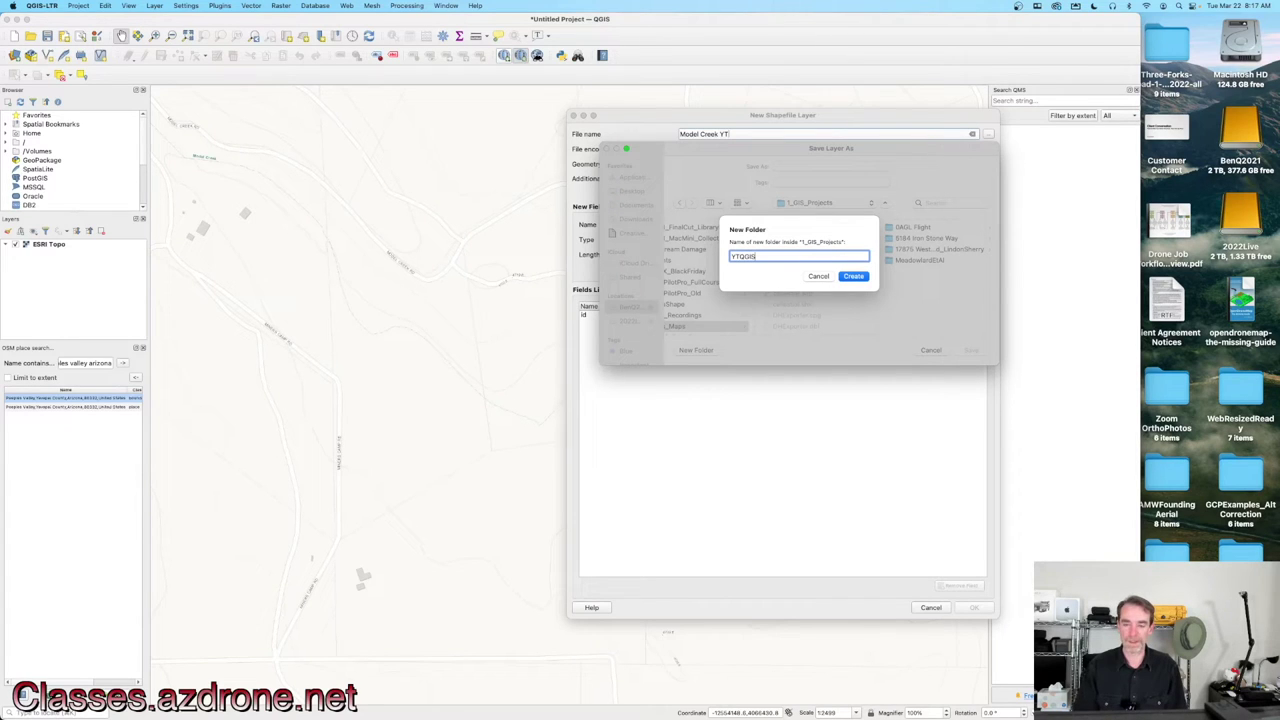
left_click(853, 278)
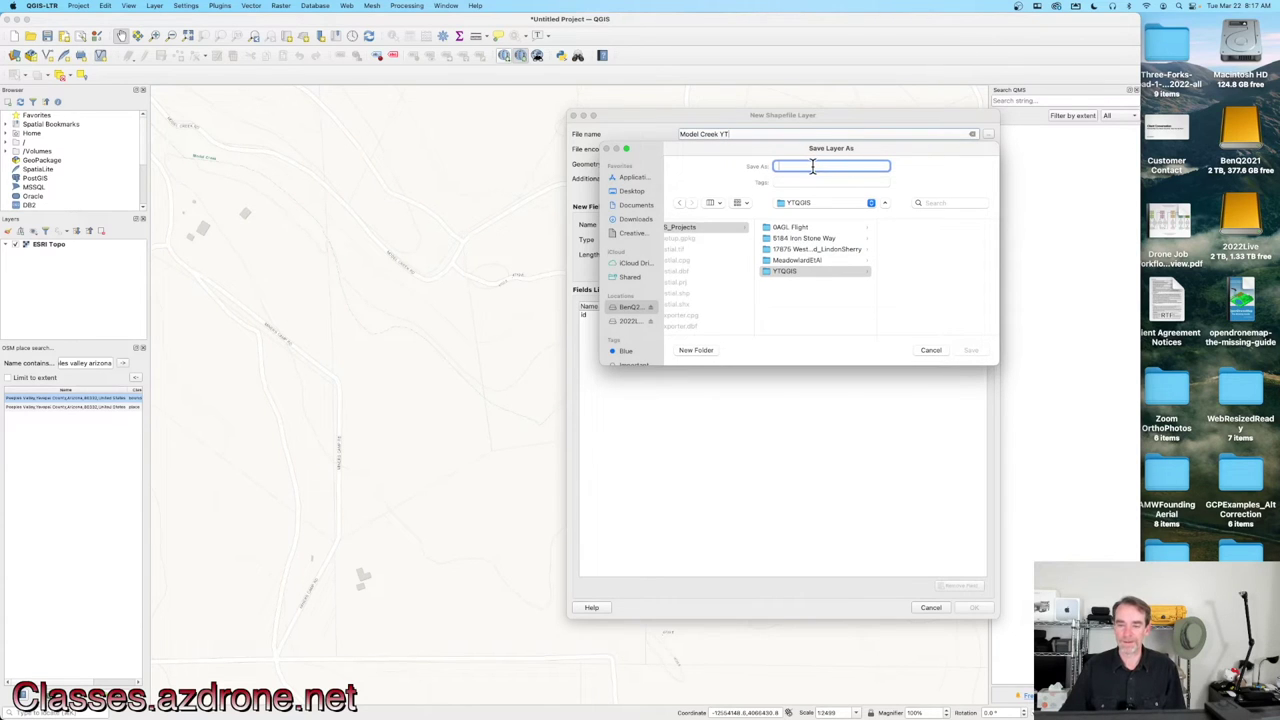
type("YTQGIS")
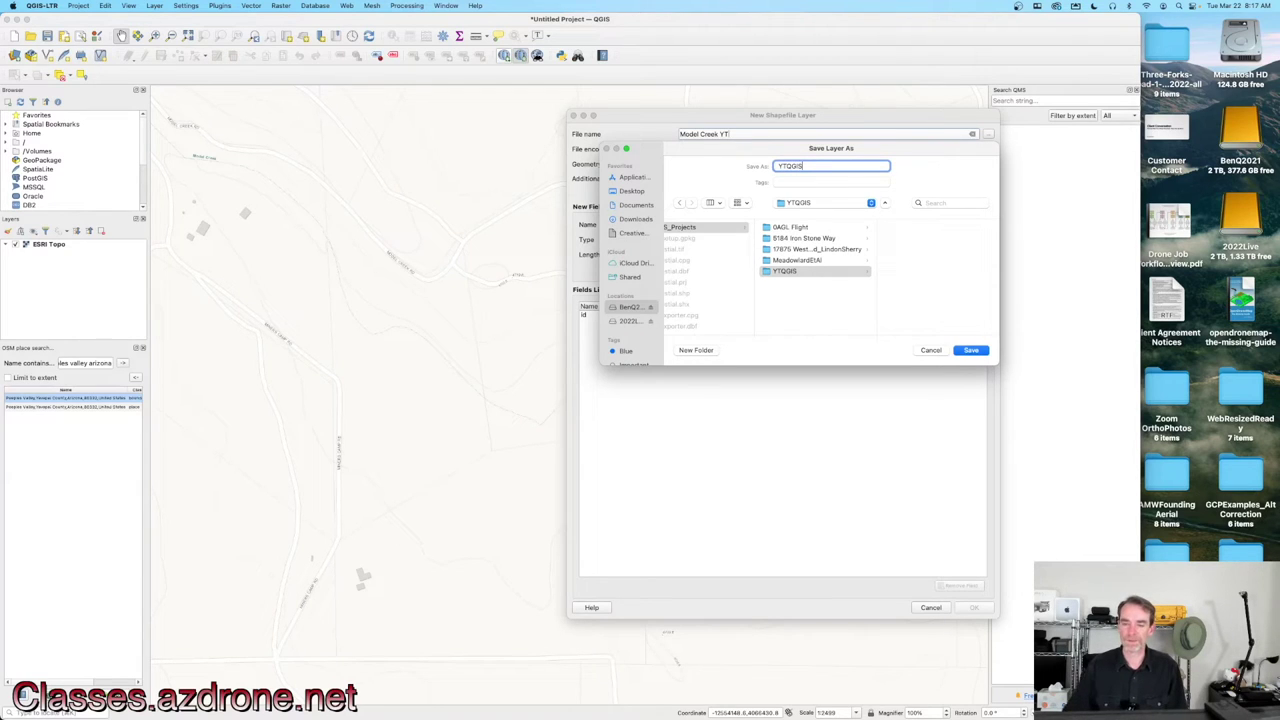
left_click(969, 350)
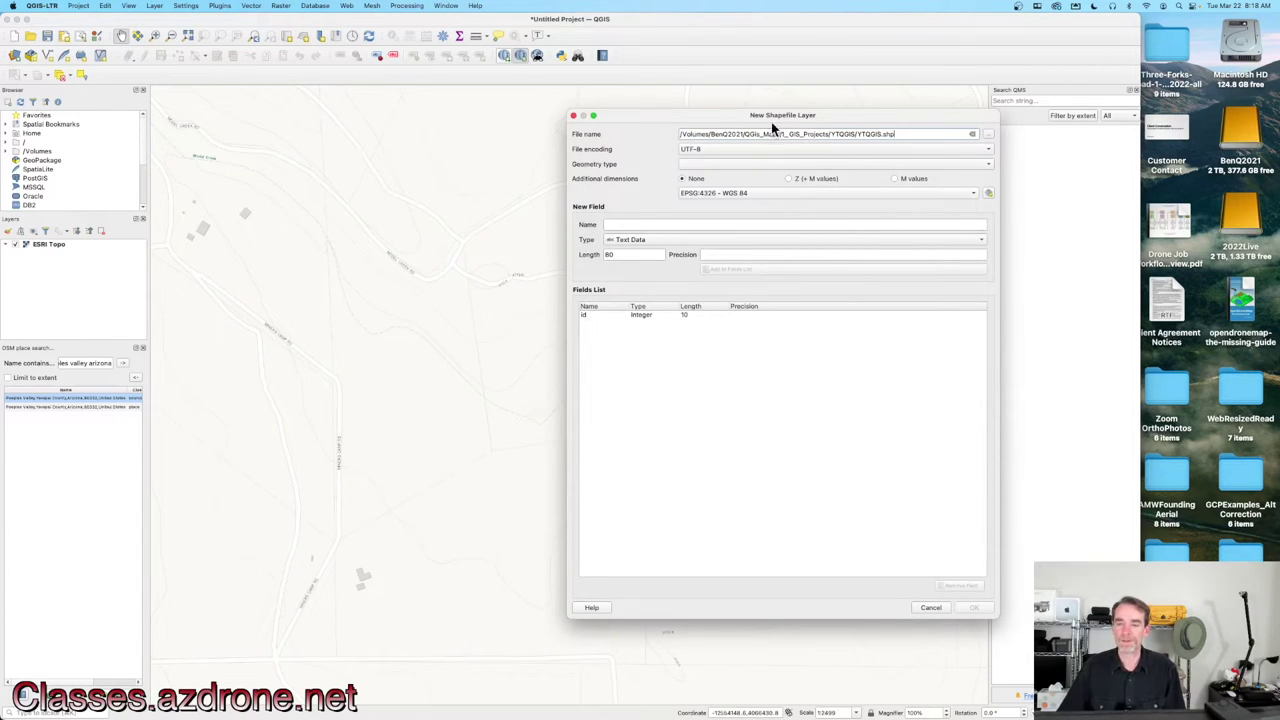
Set the geometry type to Polygon, enter YTQGIS as the new field name, and create the shapefile layer
left_click_drag(810, 116, 747, 116)
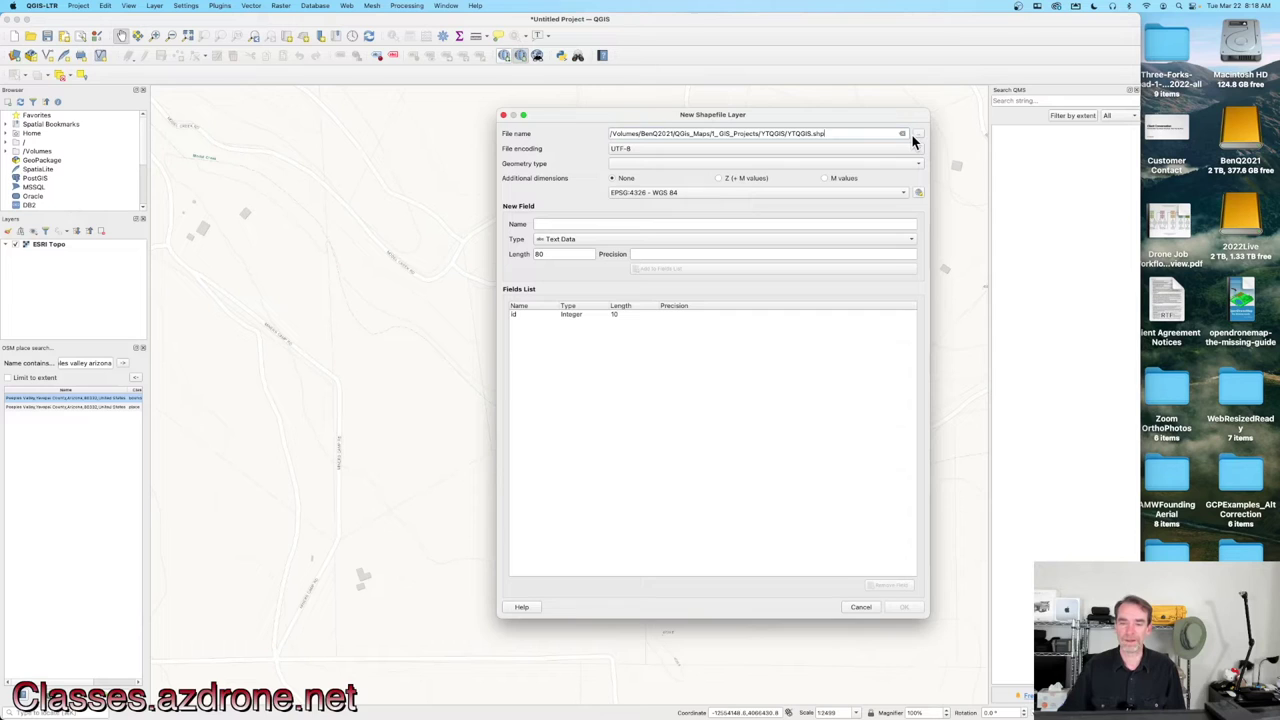
left_click(917, 166)
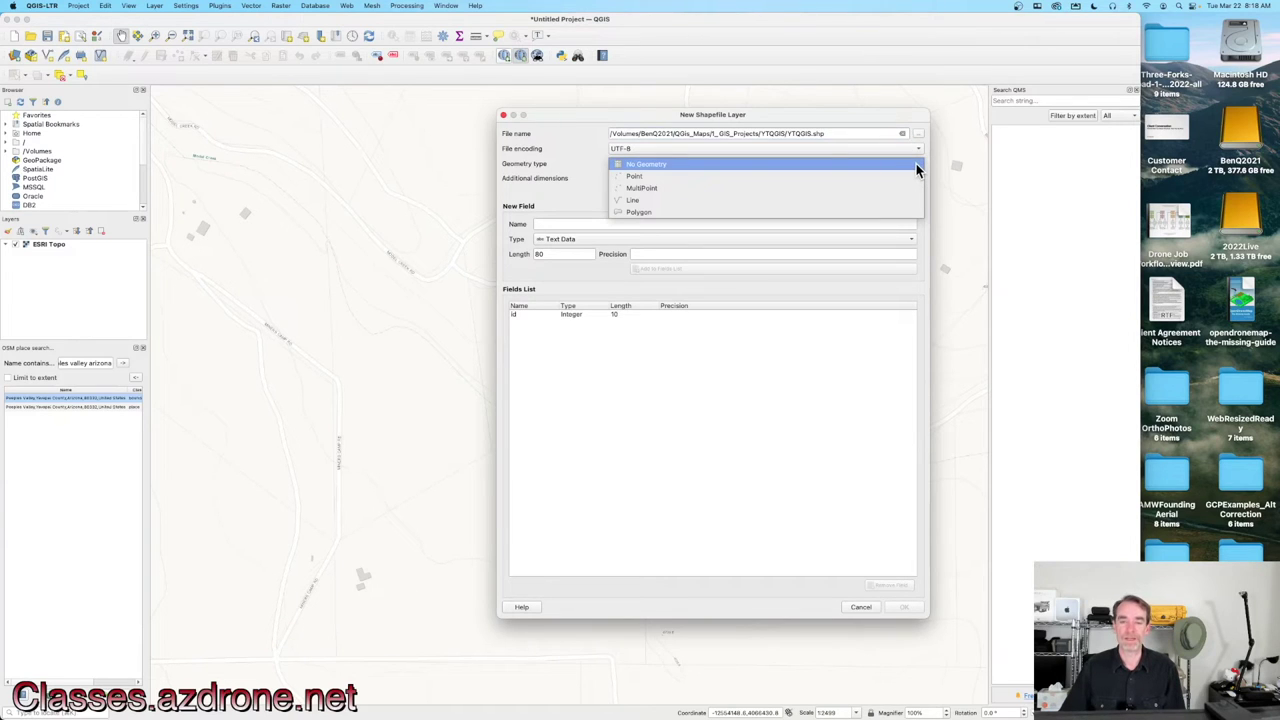
left_click(655, 212)
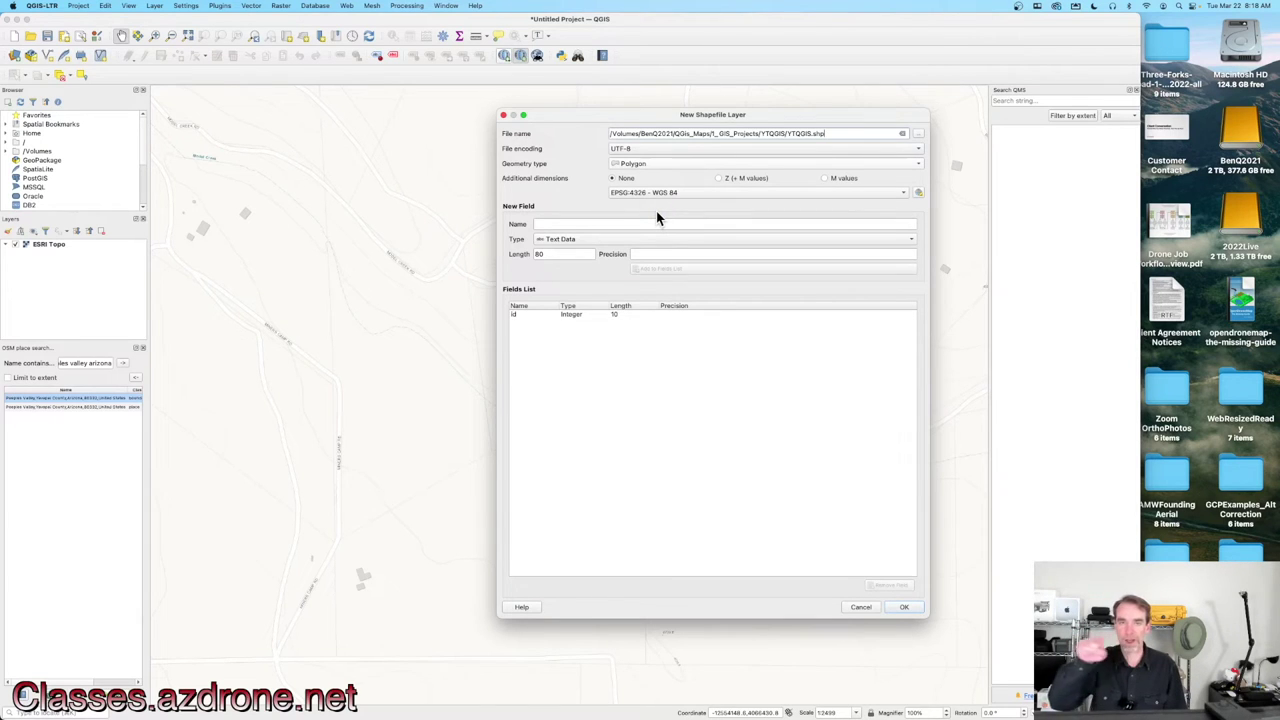
left_click(605, 221)
type("YTQGIS")
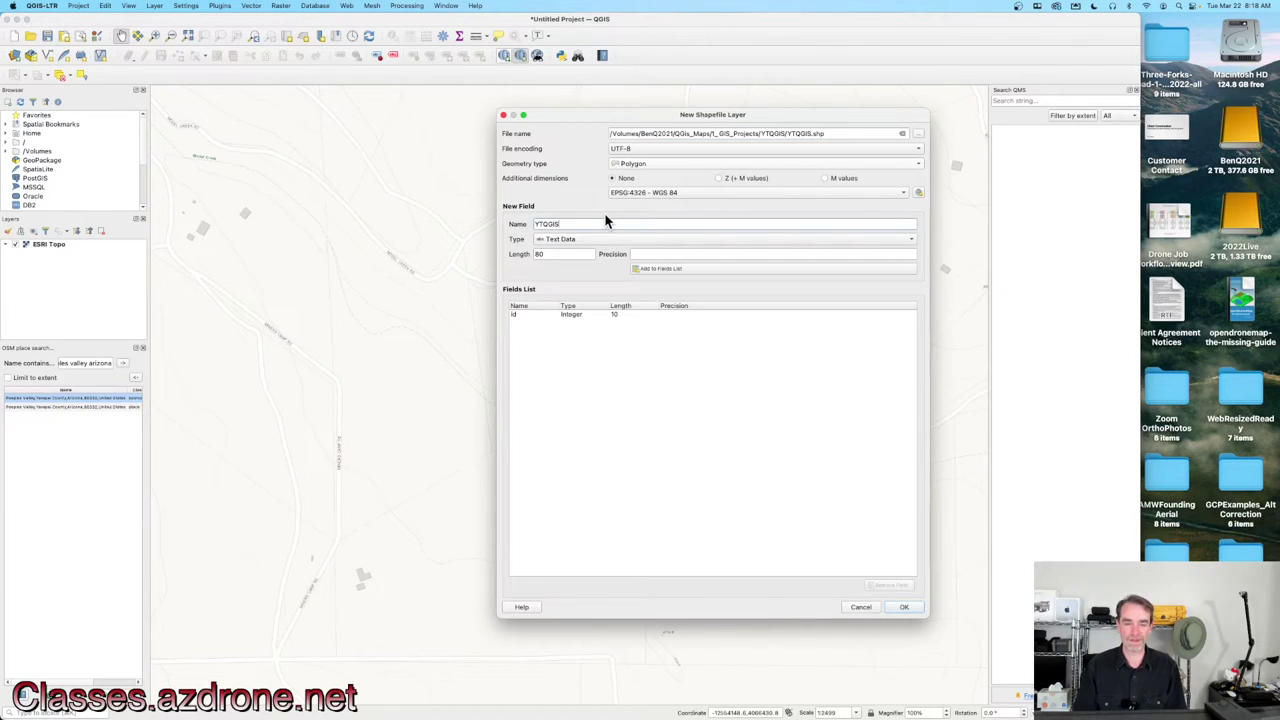
left_click(903, 607)
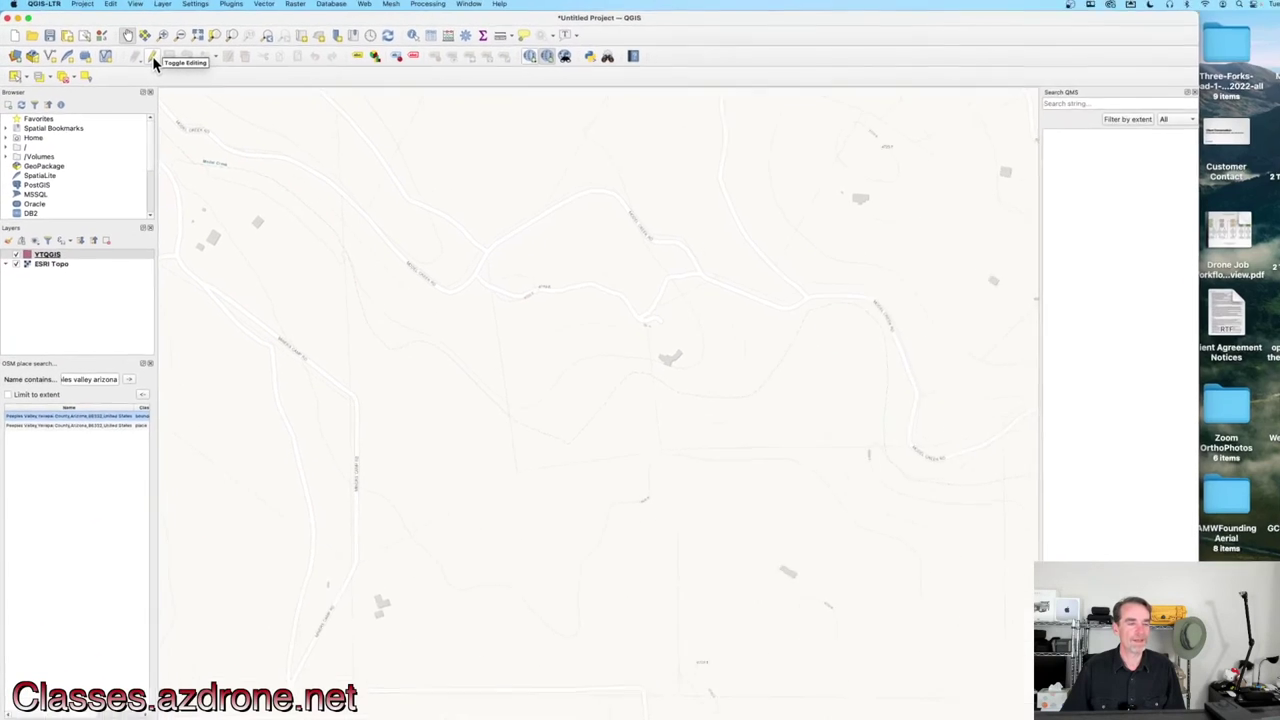
Enable editing on the YTQGIS layer and trace the Model Creek Rd parcel as a nine-vertex polygon, accepting the empty id
left_click(145, 56)
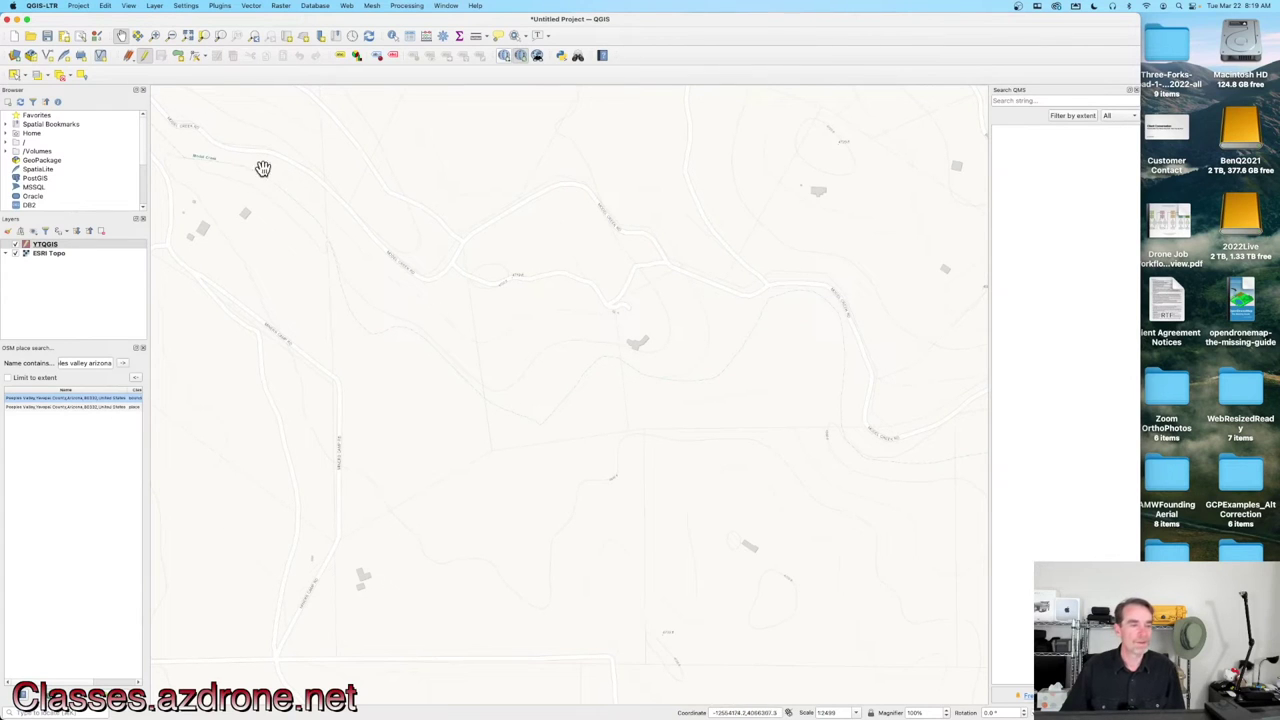
left_click(181, 54)
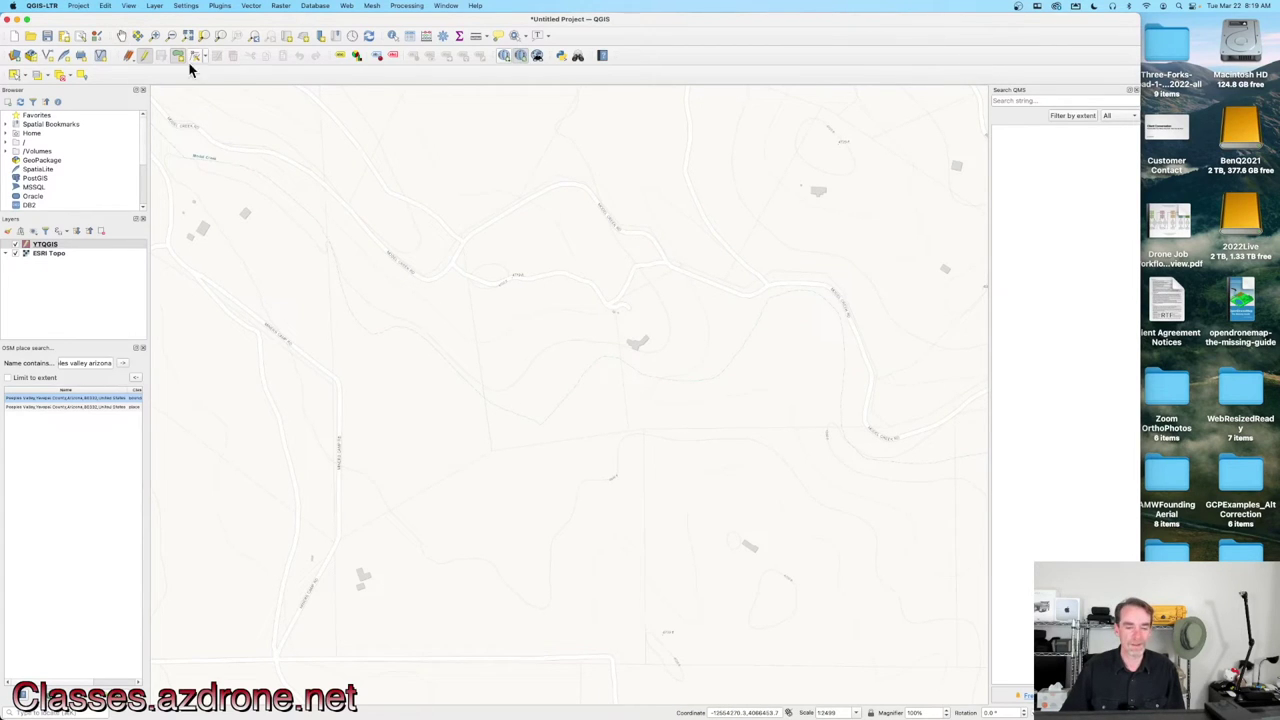
left_click(492, 450)
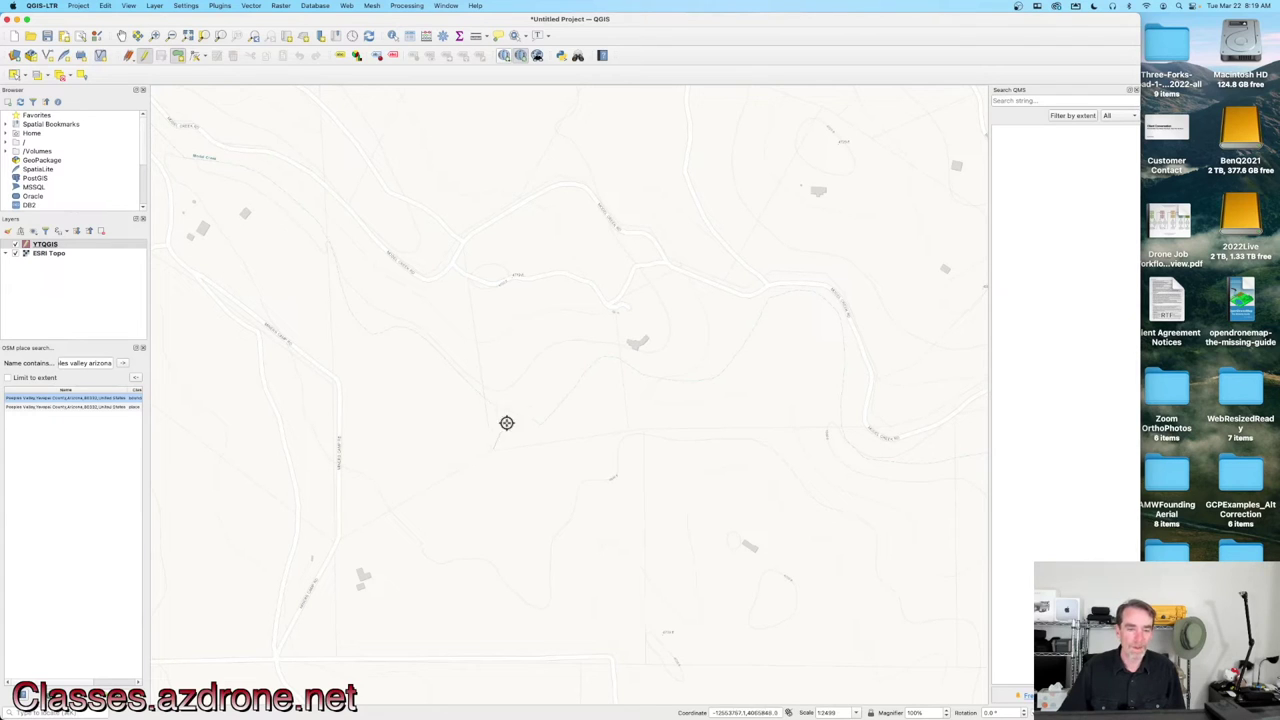
left_click(460, 236)
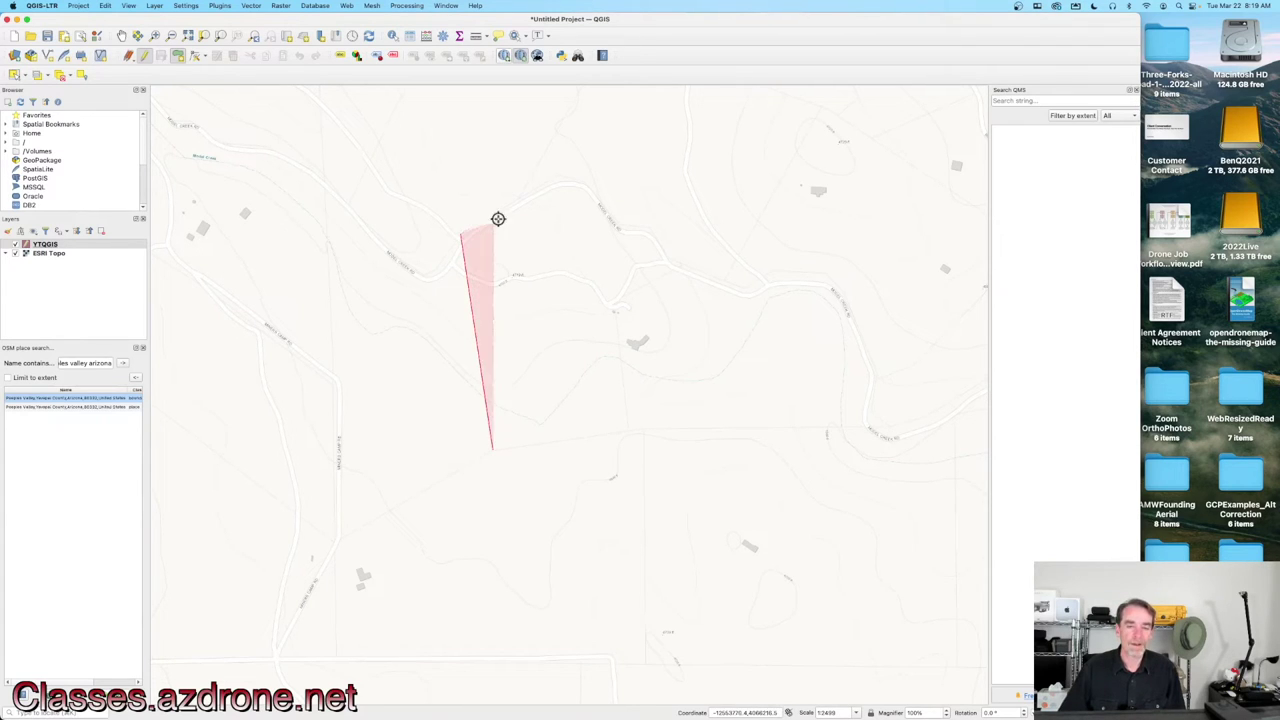
left_click(561, 175)
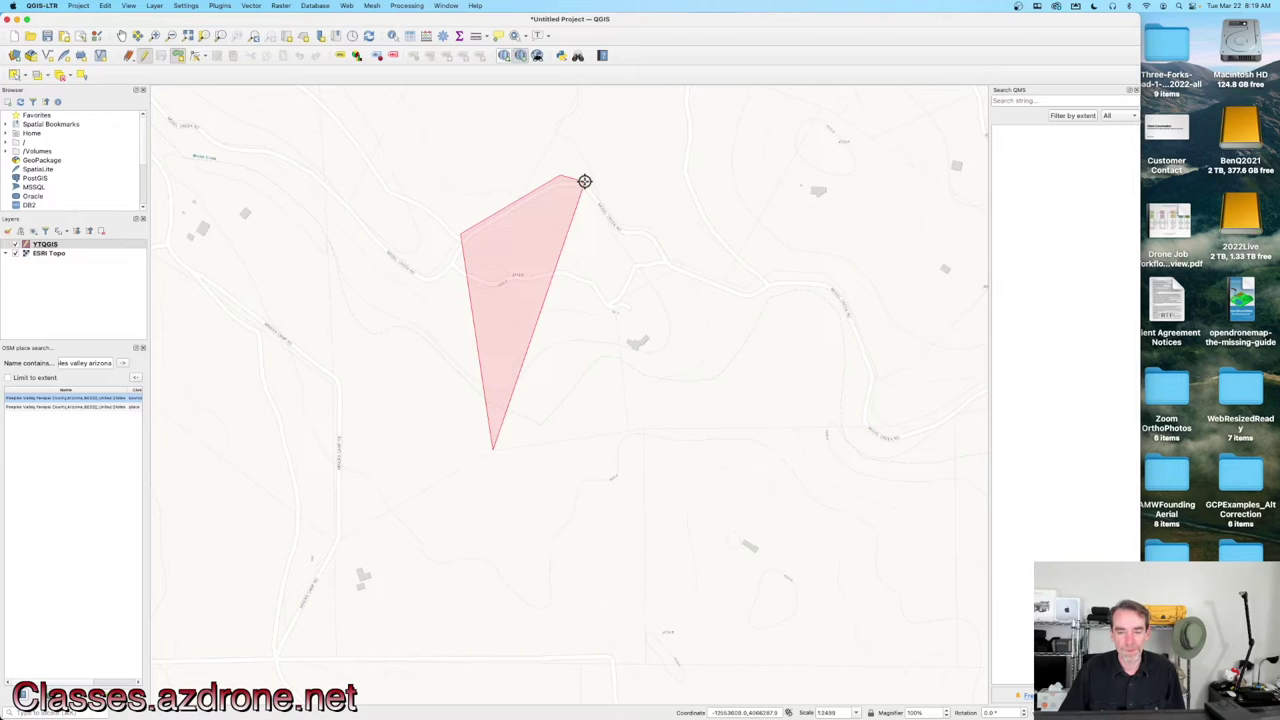
left_click(585, 182)
left_click(619, 225)
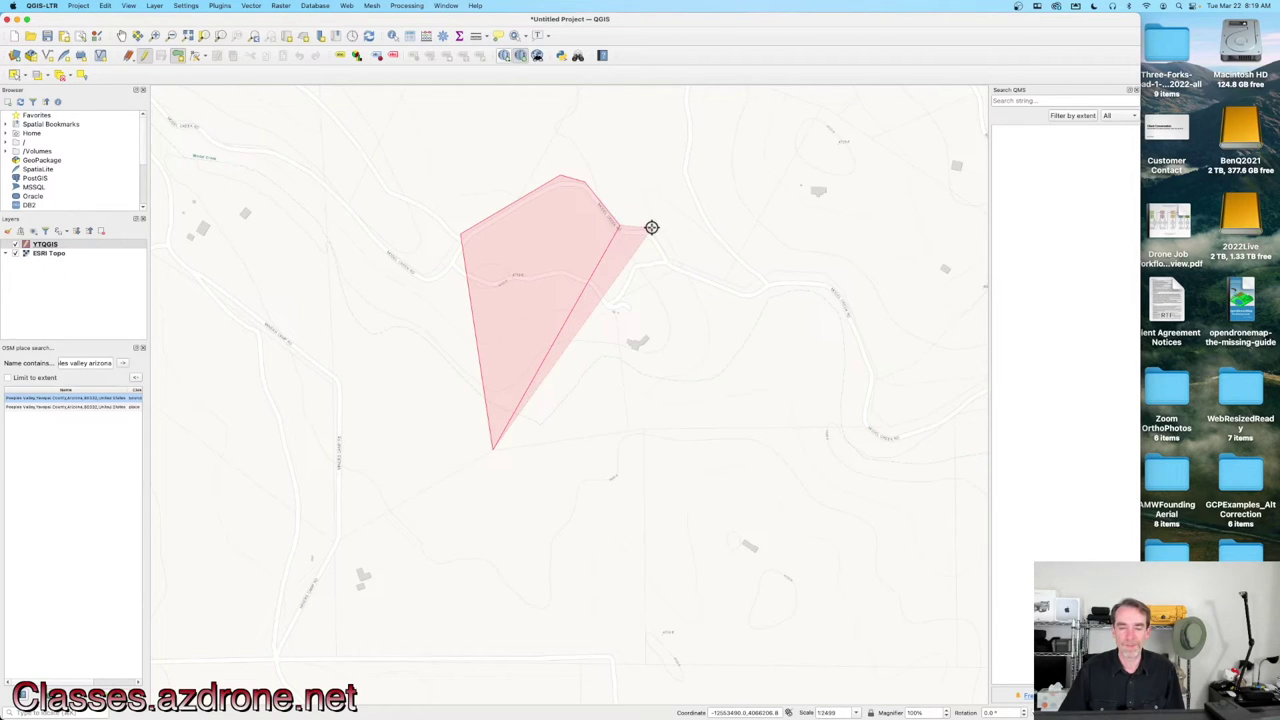
left_click(651, 227)
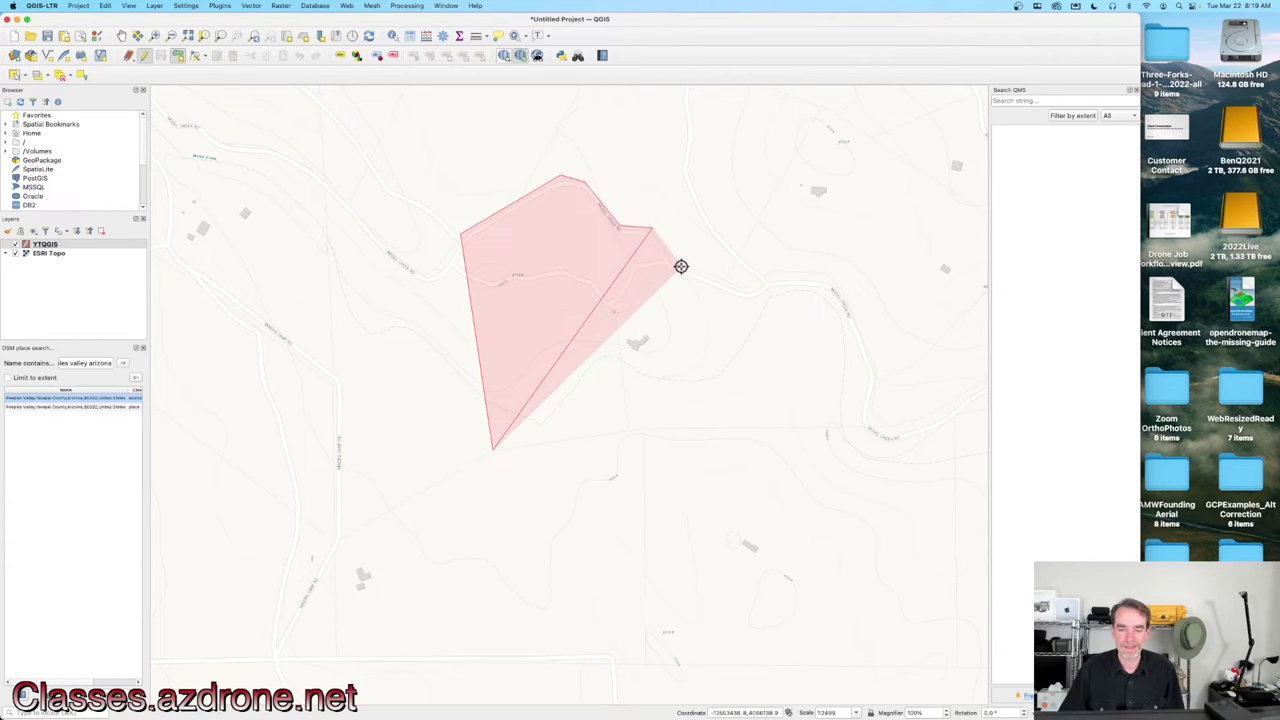
left_click(681, 266)
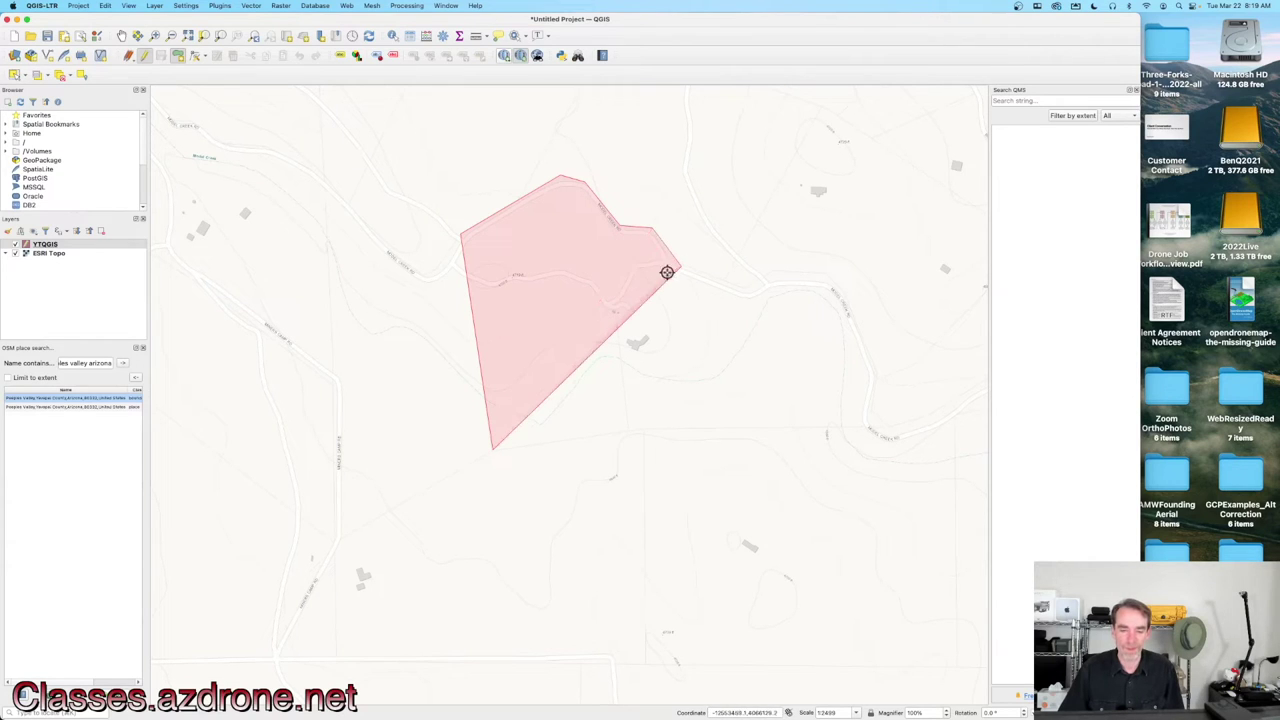
left_click(613, 300)
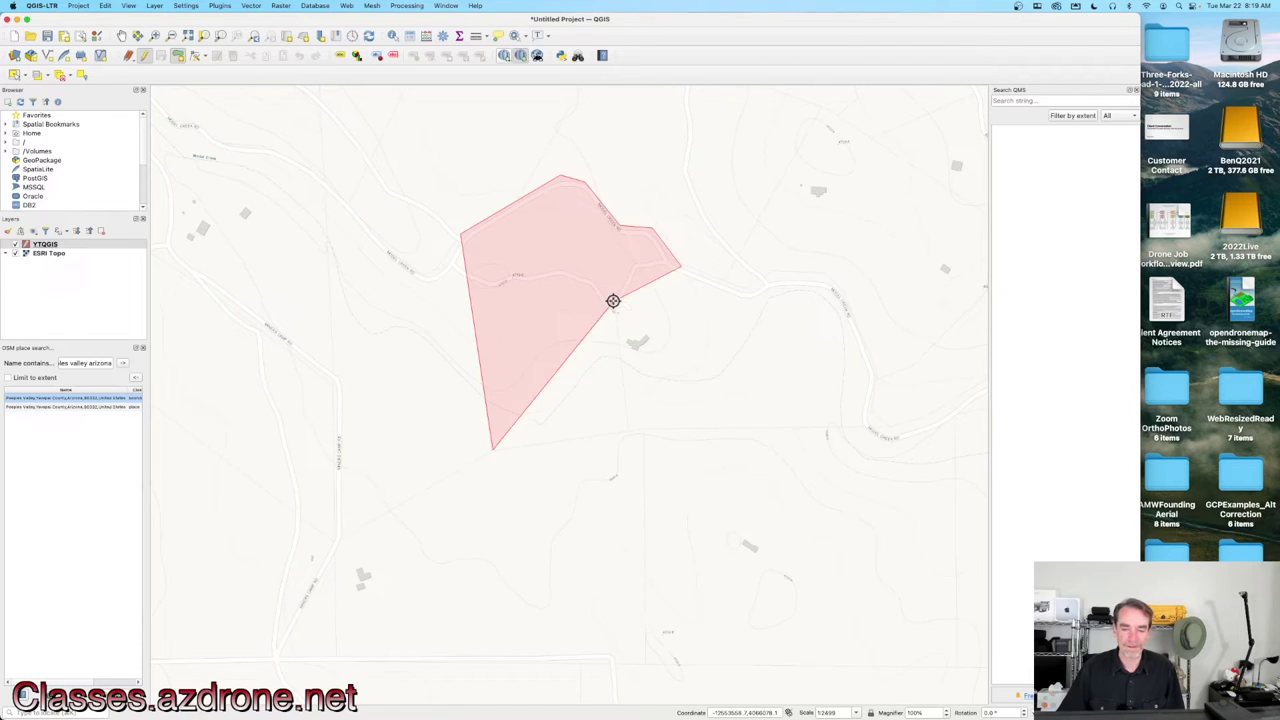
left_click(630, 431)
right_click(630, 433)
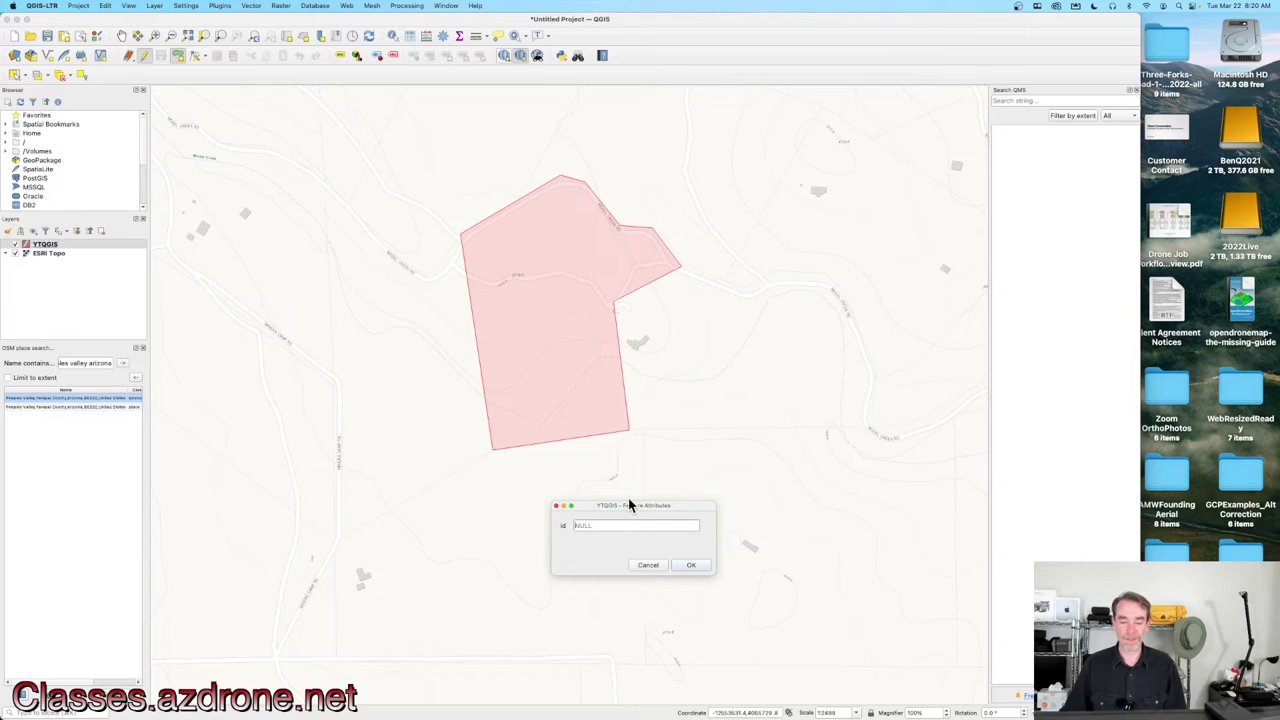
left_click(688, 566)
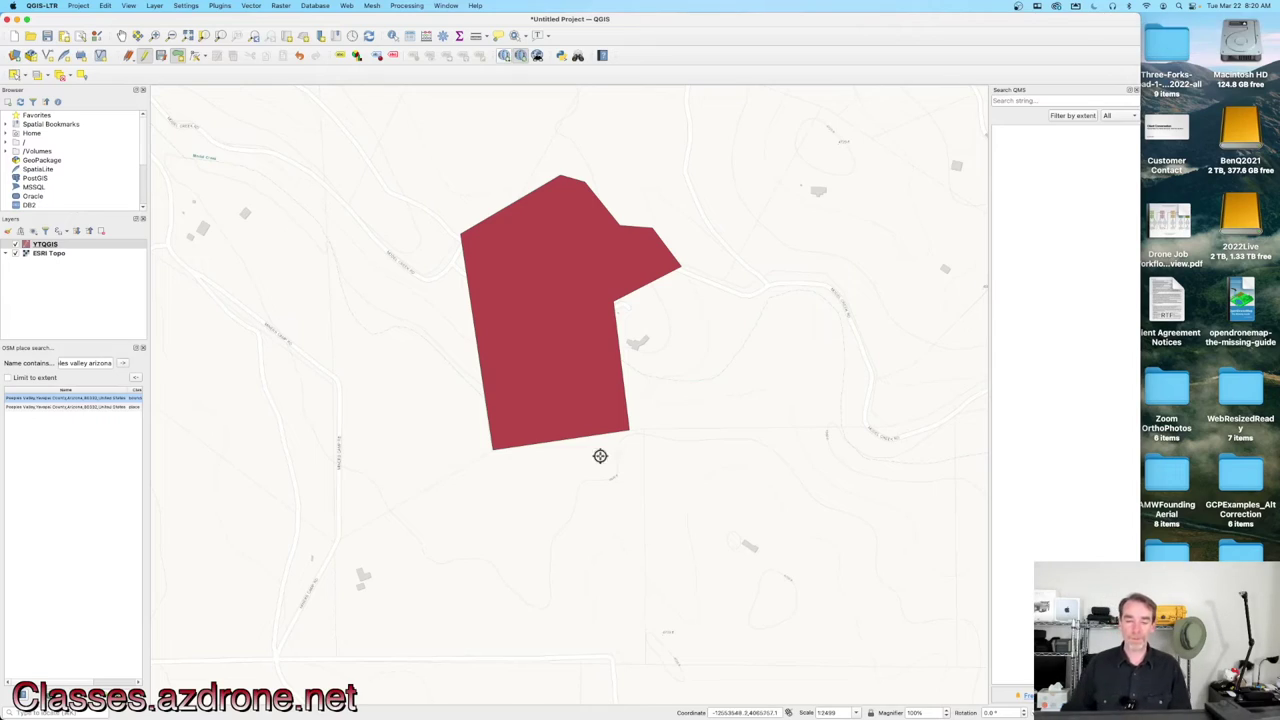
Compare the drawn polygon with the parcel outline on the Yavapai County Interactive Map in Chrome, and return to QGIS
key("ctrl+Up")
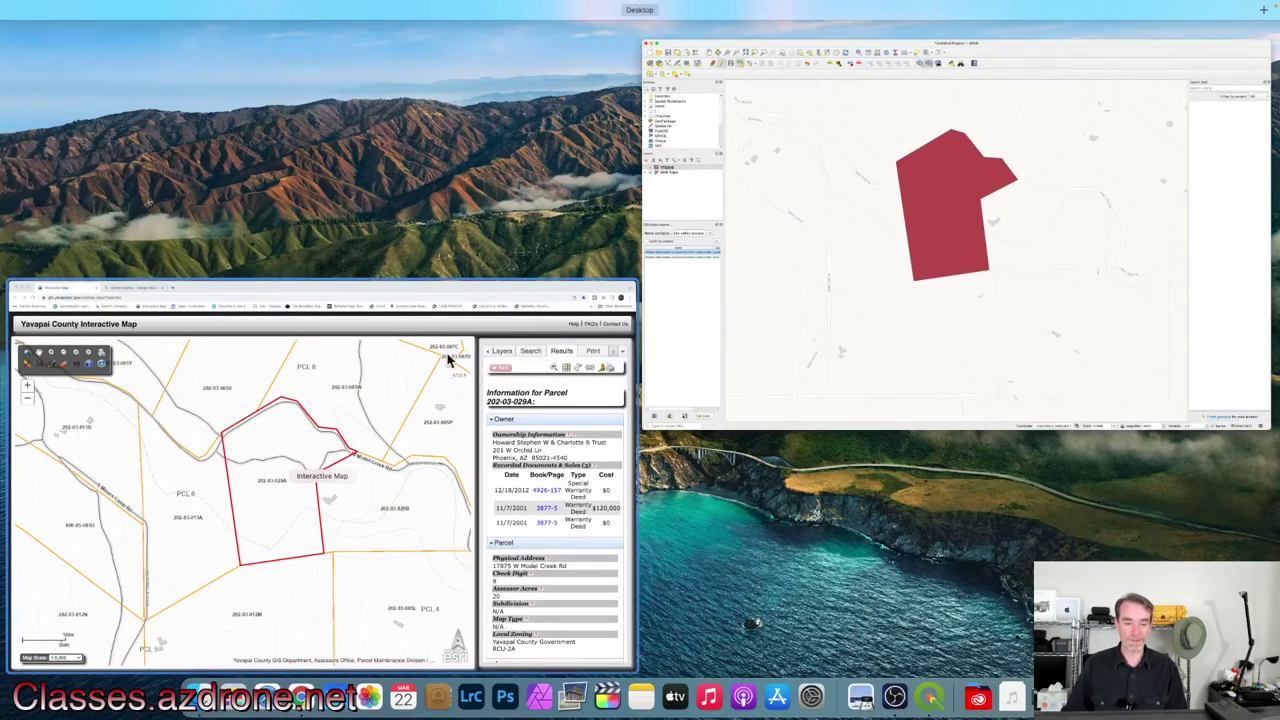
left_click(376, 292)
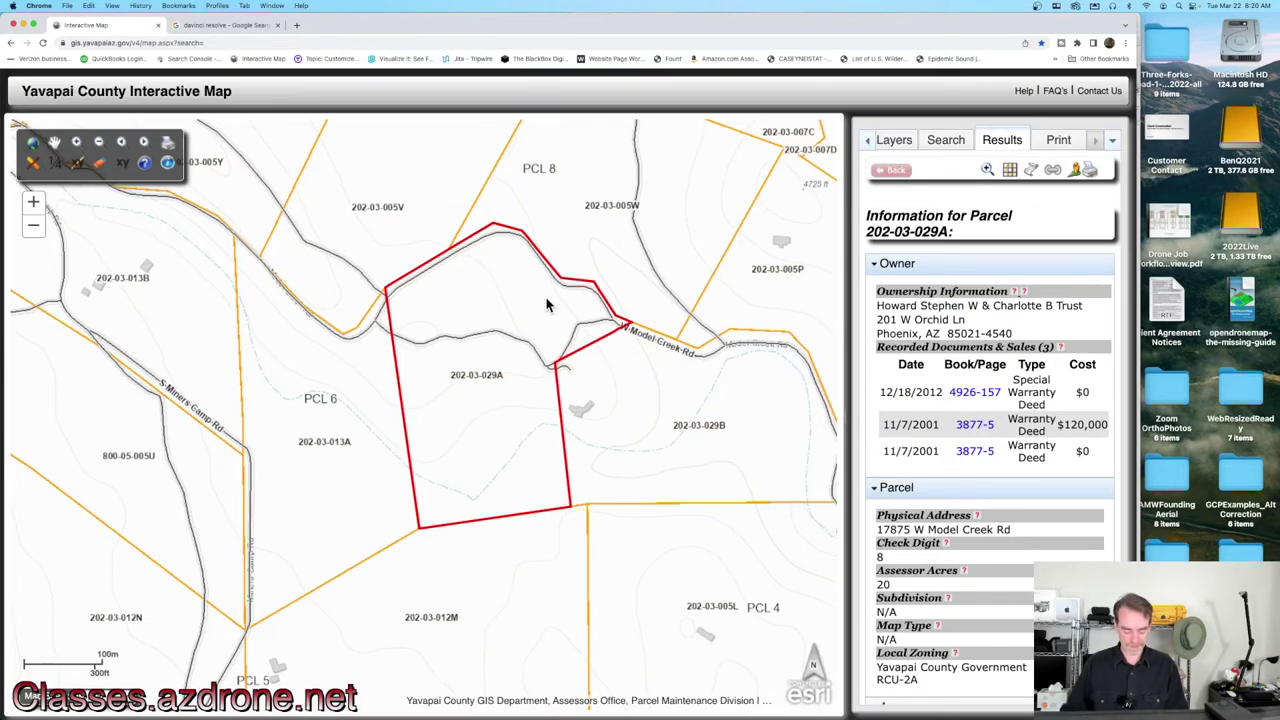
key("ctrl+Up")
left_click(751, 334)
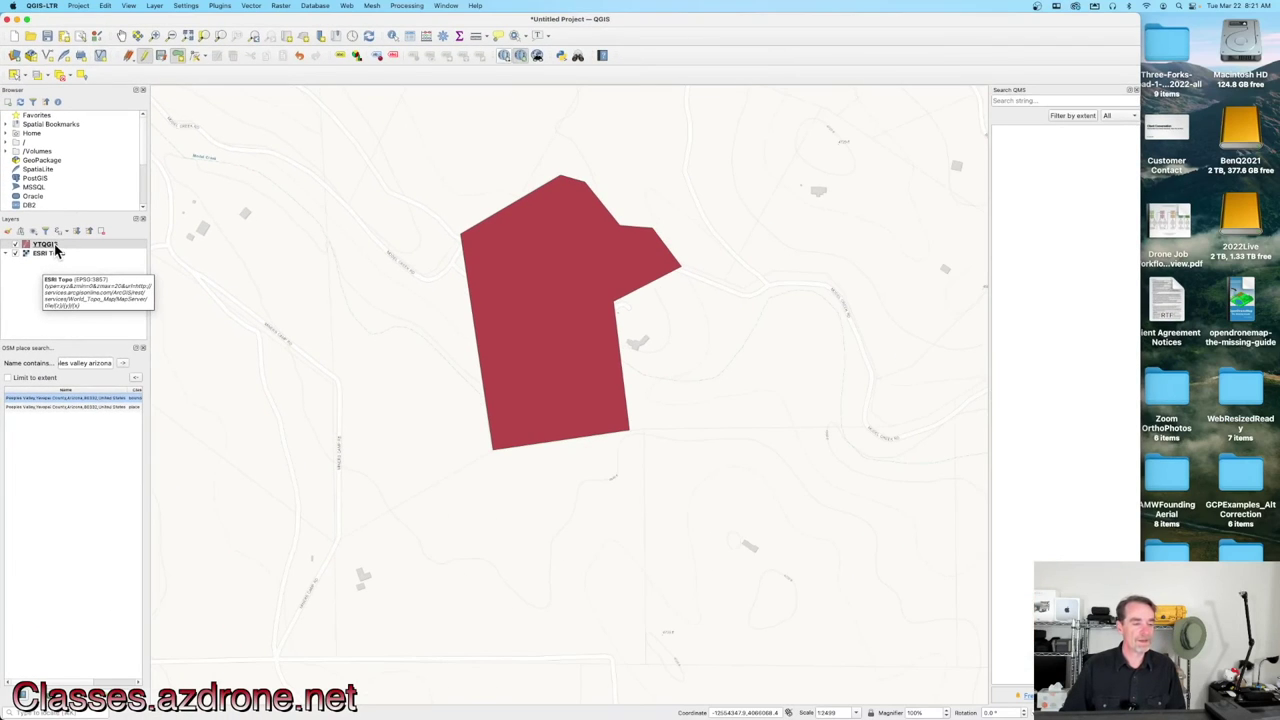
Export the YTQGIS layer's features to the Desktop as a Keyhole Markup Language file named YTQGIS, using EPSG:4326 - WGS 84
right_click(54, 248)
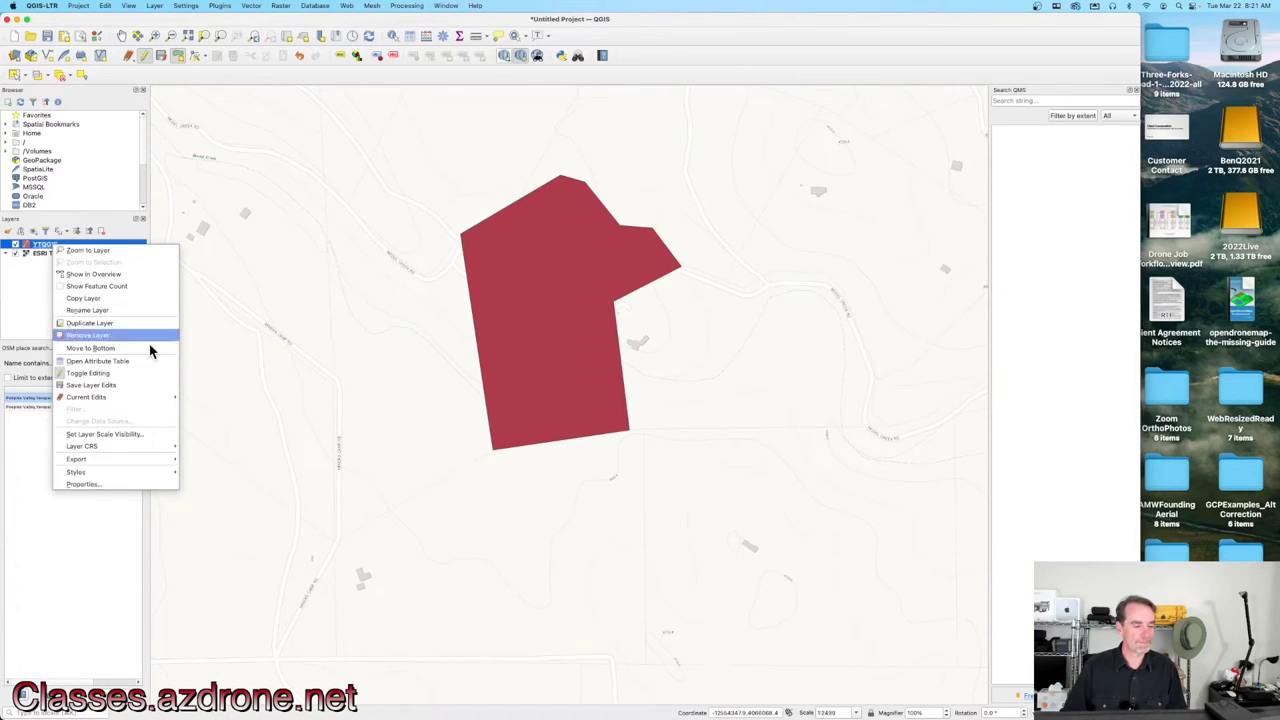
mouse_move(146, 459)
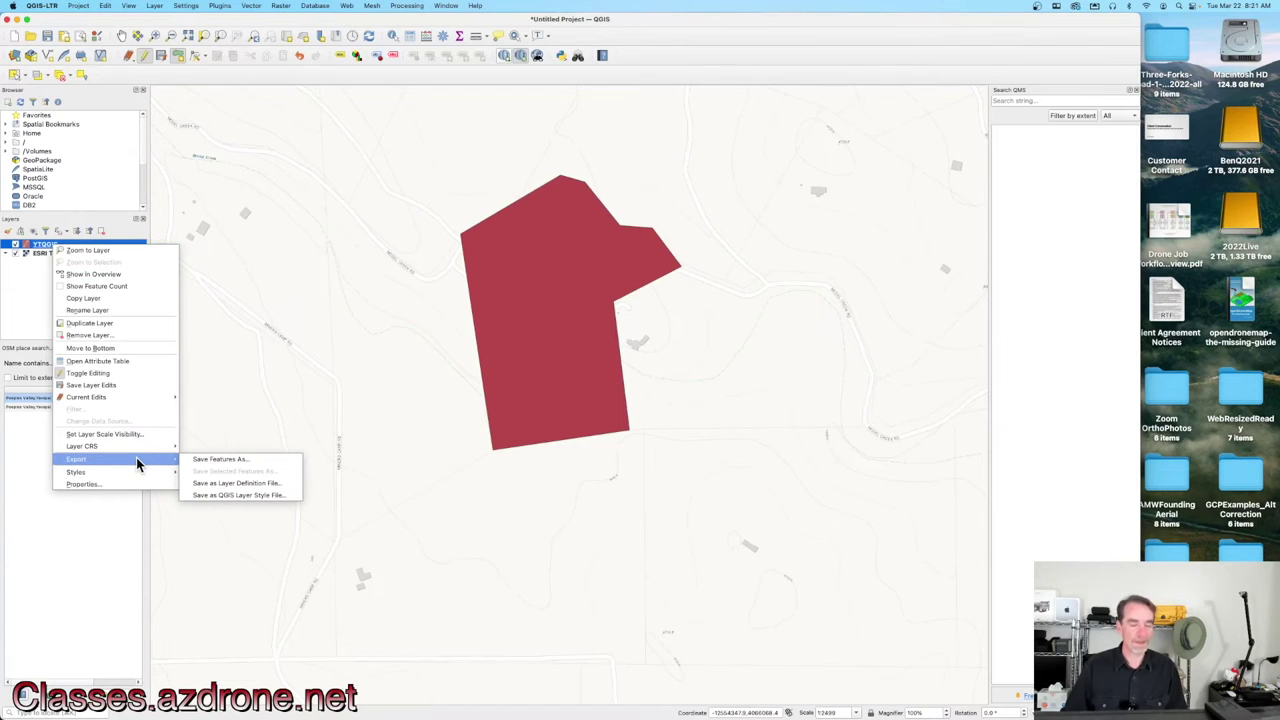
left_click(229, 461)
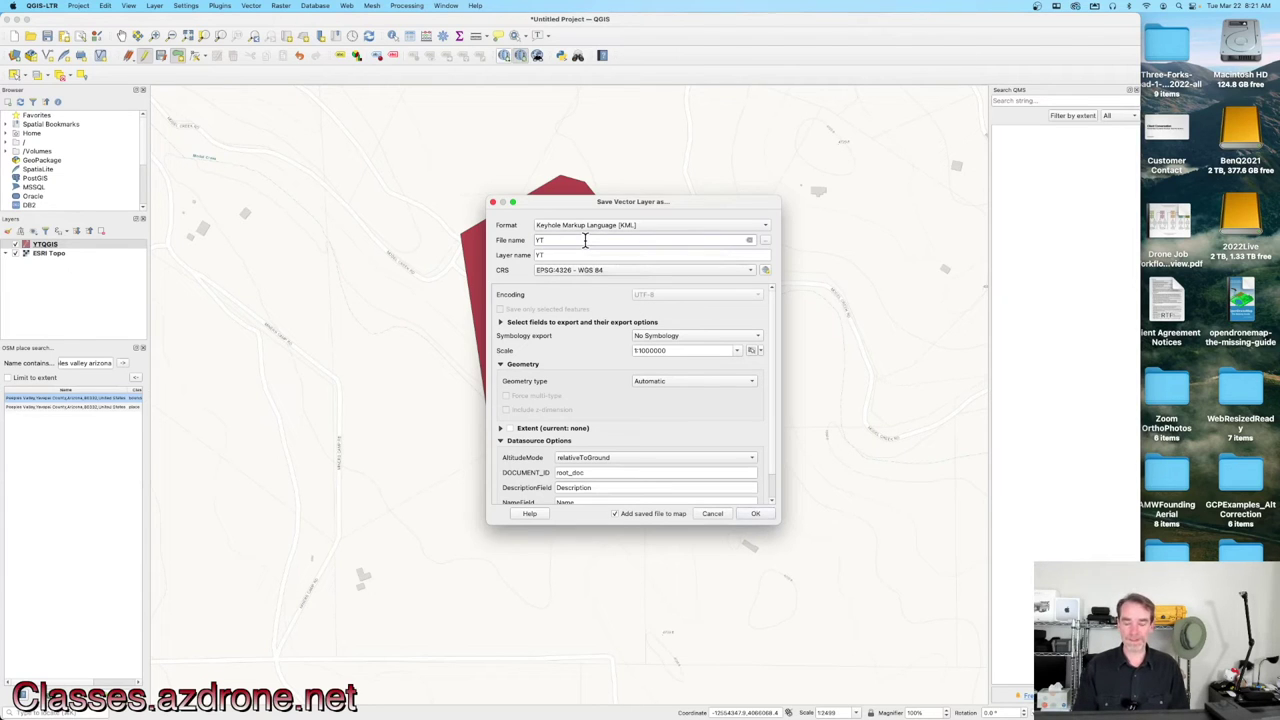
type("IS")
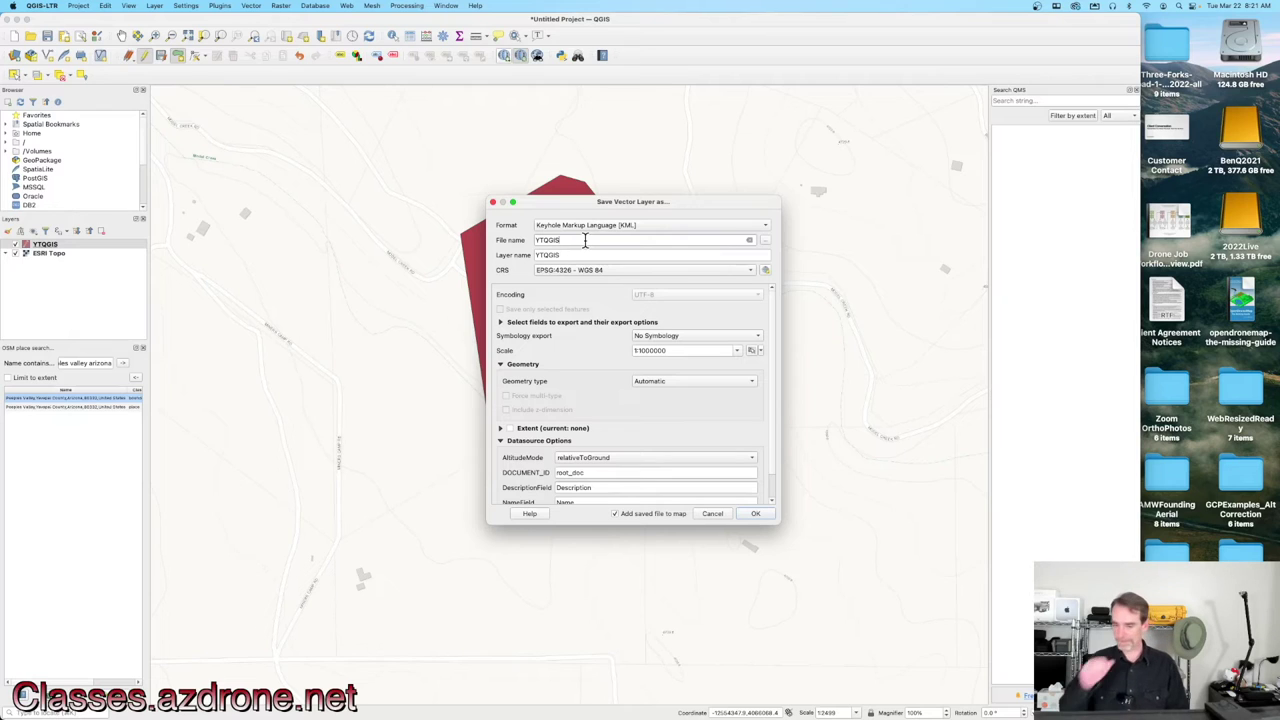
left_click(766, 241)
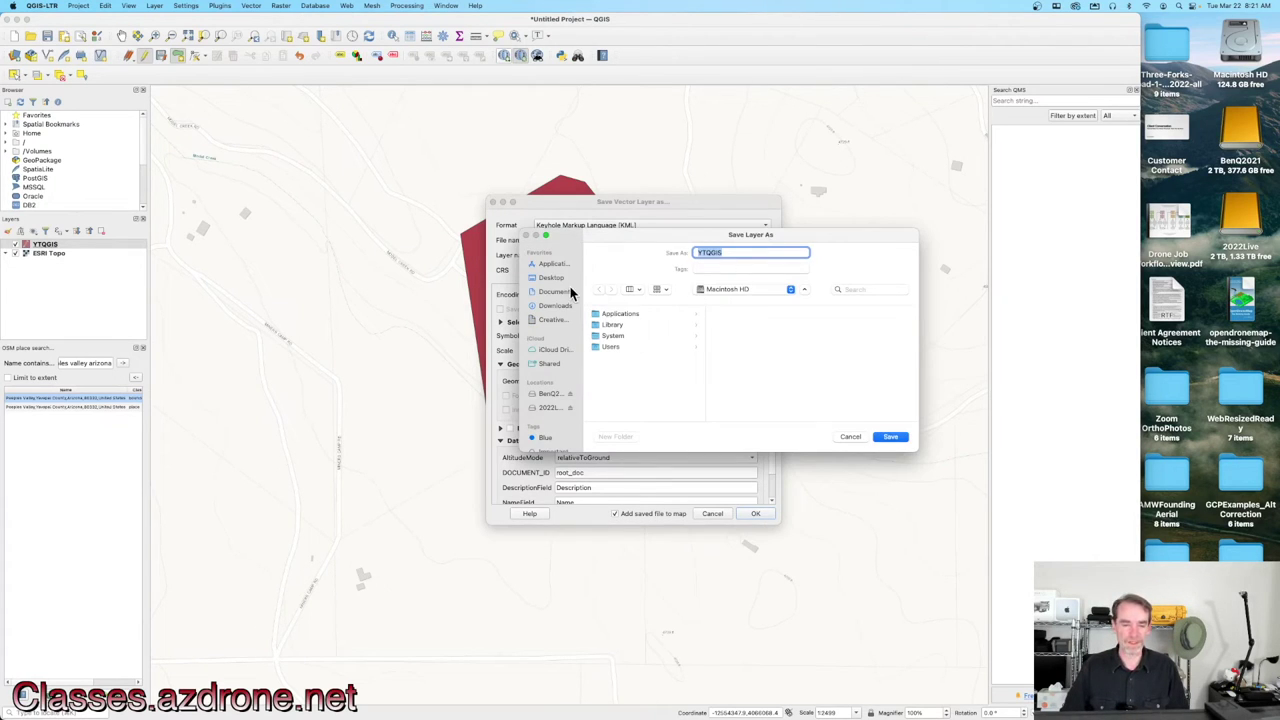
left_click(564, 278)
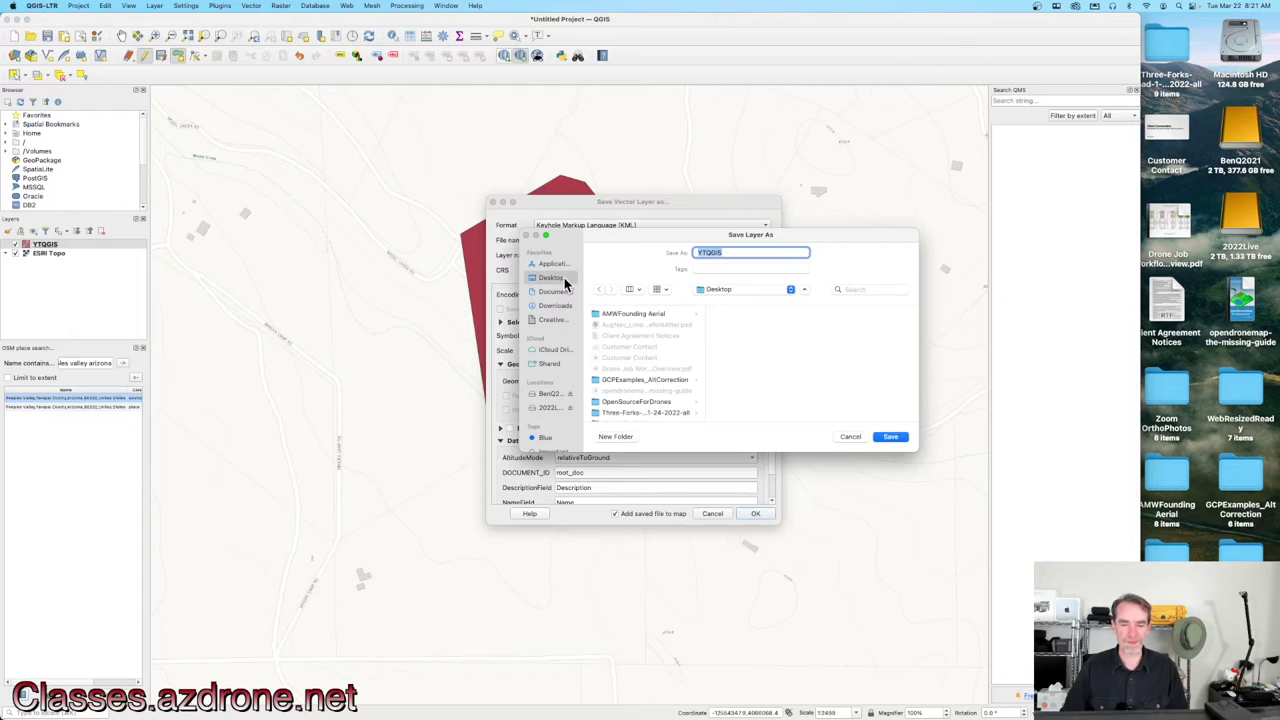
left_click(891, 437)
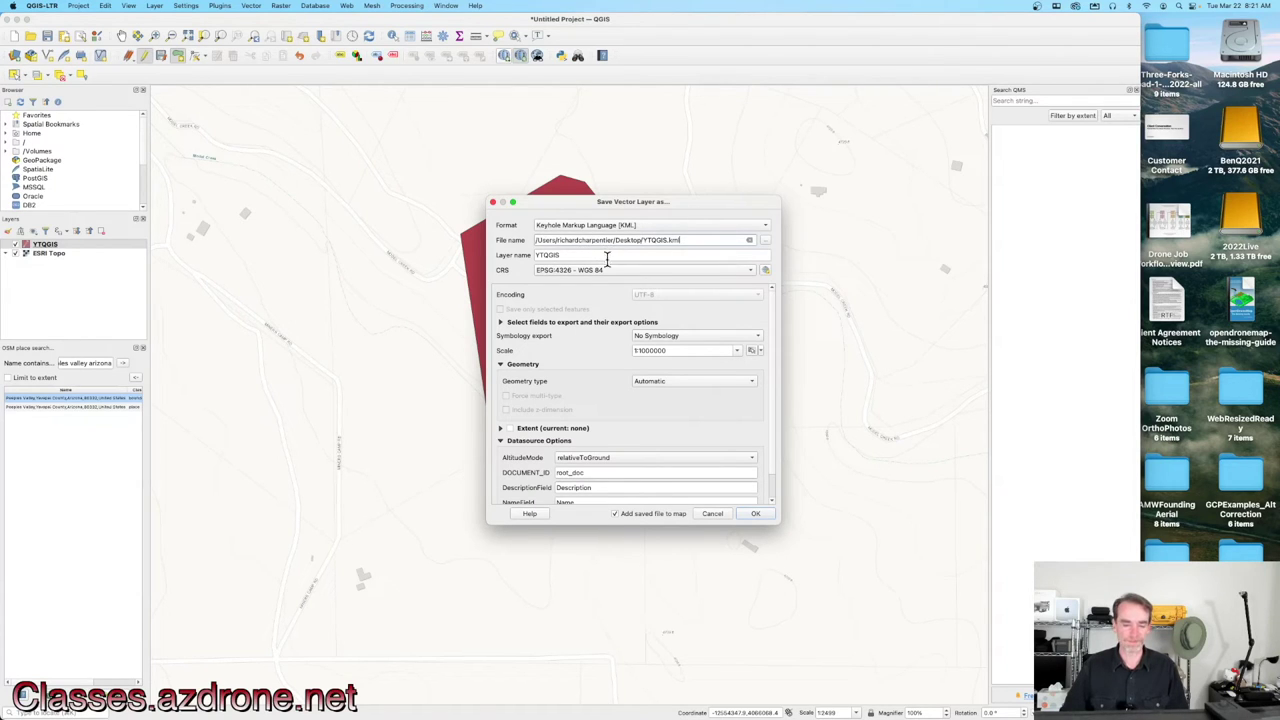
left_click(756, 514)
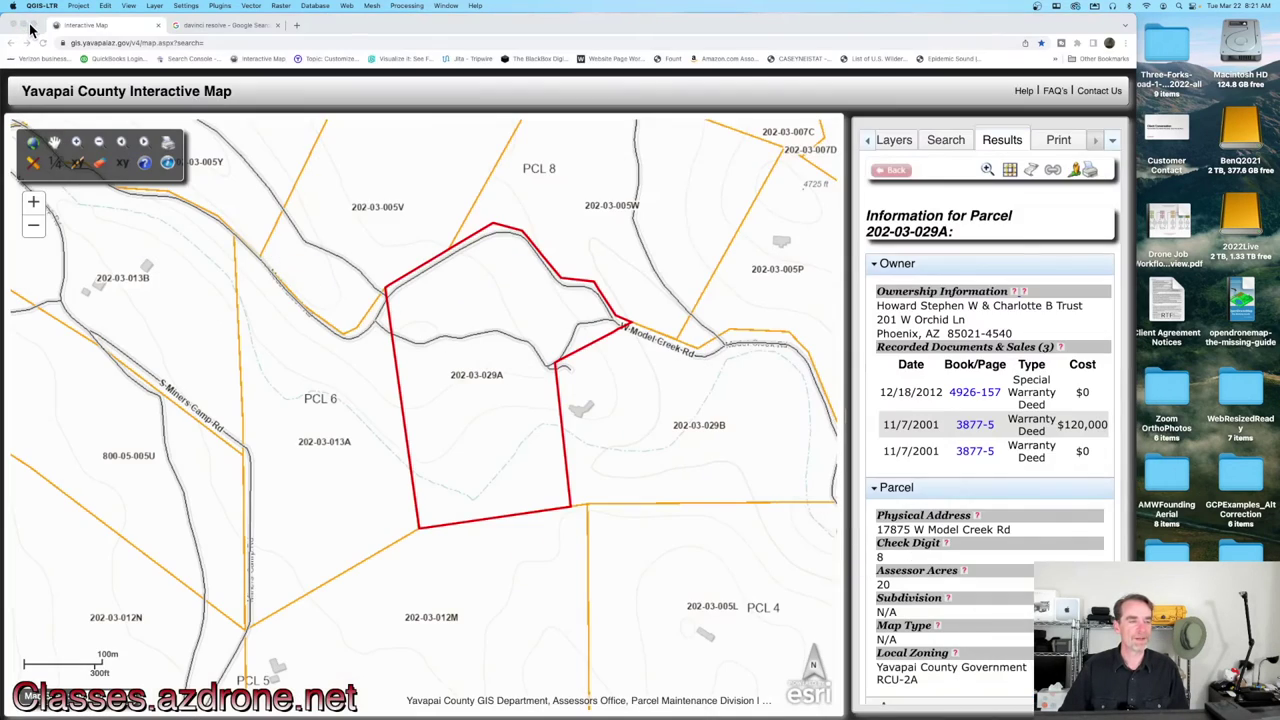
Open YTQGIS.kml from the desktop in Google Earth Pro and dismiss the start-up tips to check the parcel outline on satellite imagery
left_click(29, 27)
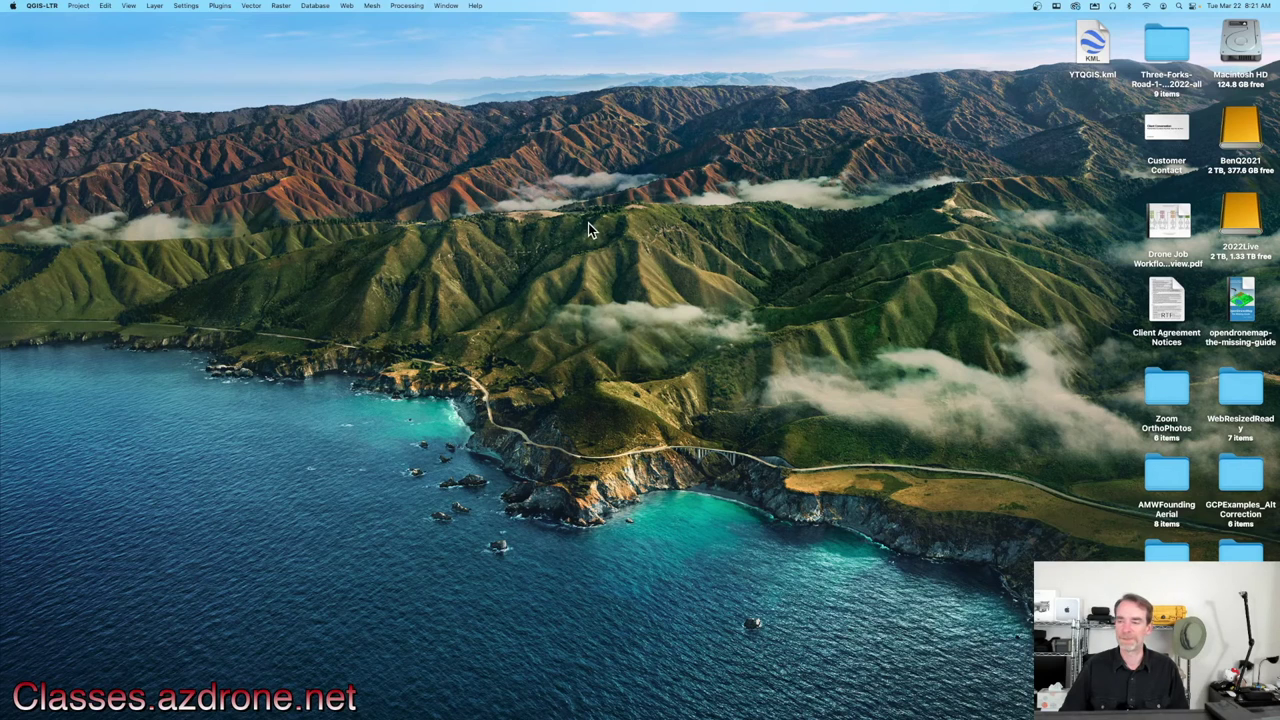
left_click_drag(1086, 47, 678, 326)
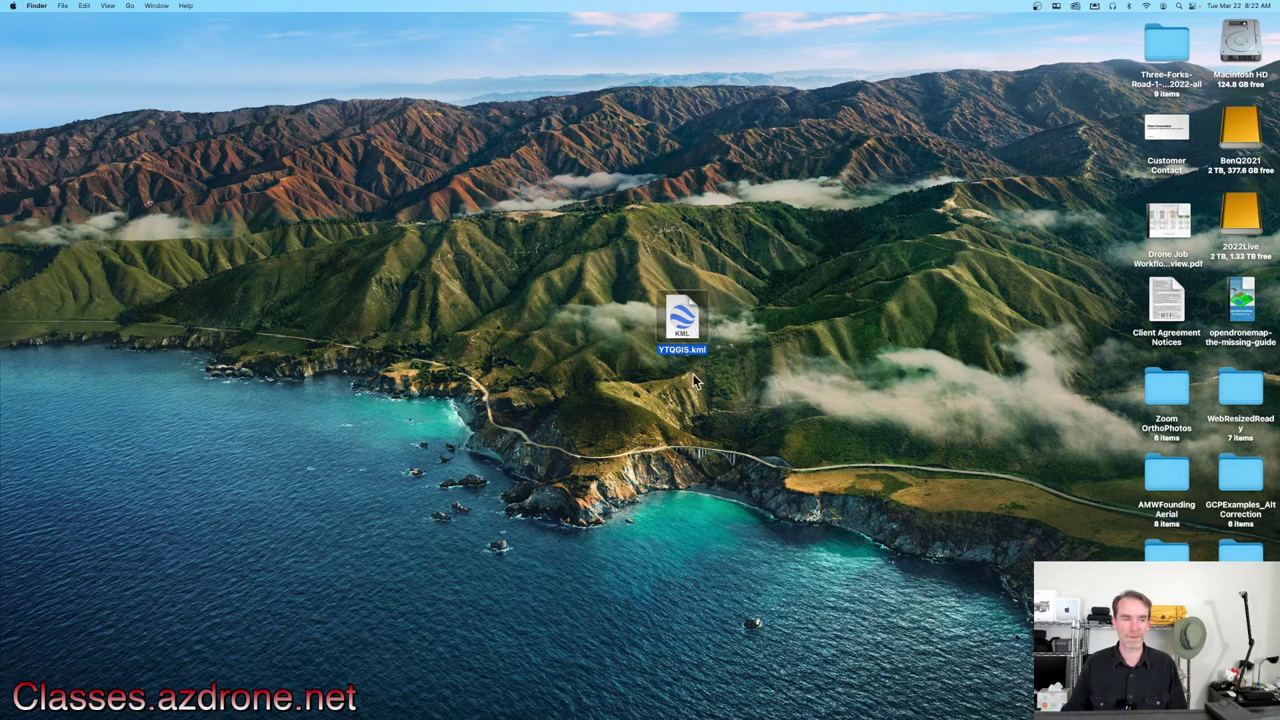
mouse_move(883, 713)
left_click(883, 713)
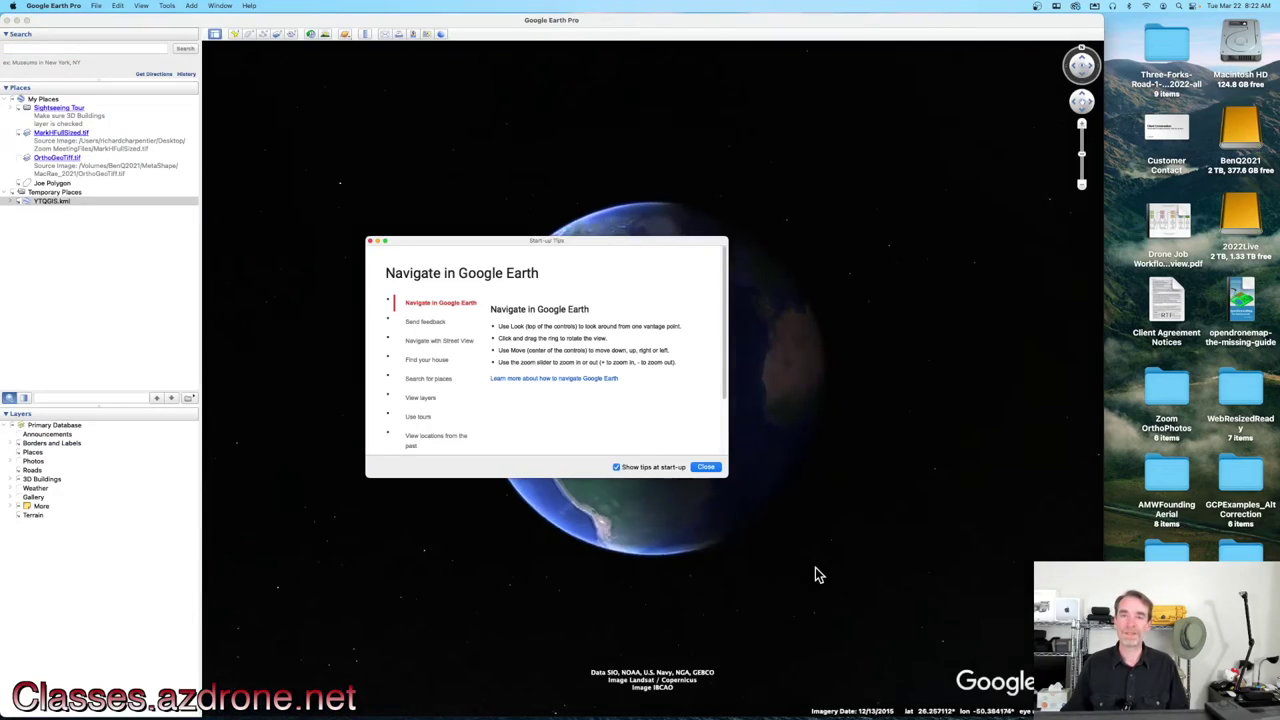
left_click(706, 467)
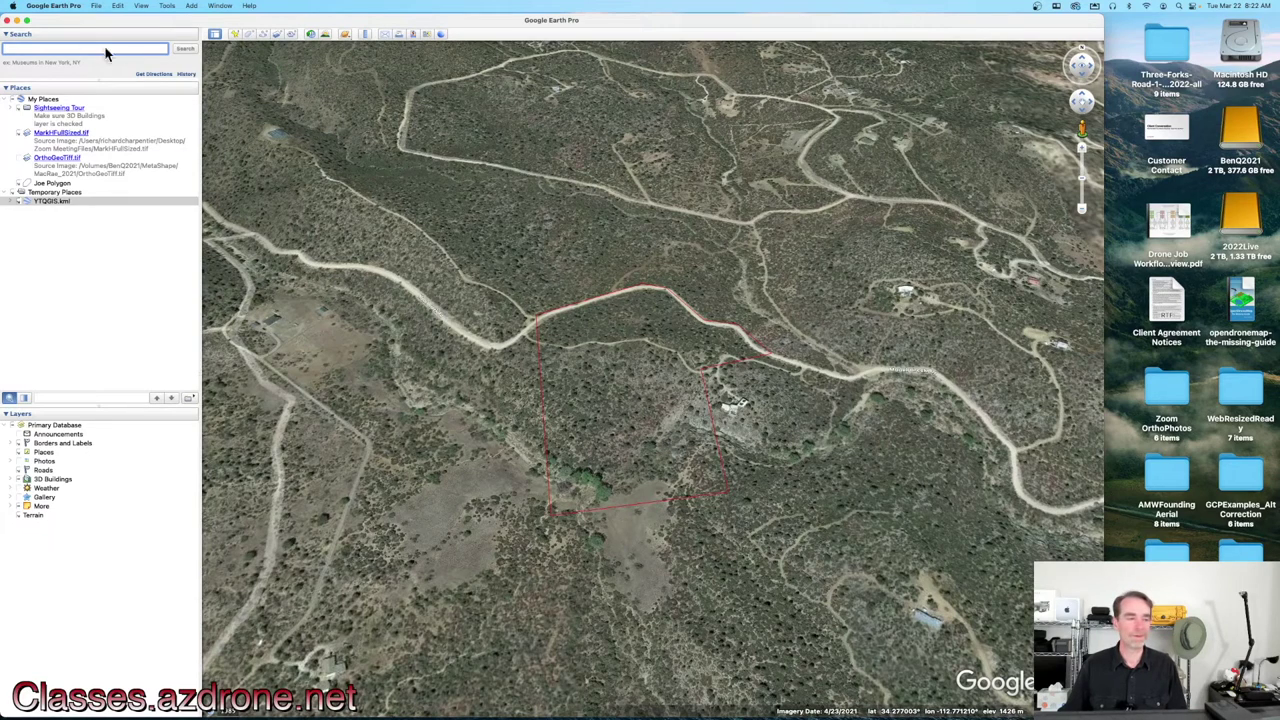
Quit Google Earth Pro without saving the temporary places, and reposition YTQGIS.kml beside the other desktop icons
left_click(50, 6)
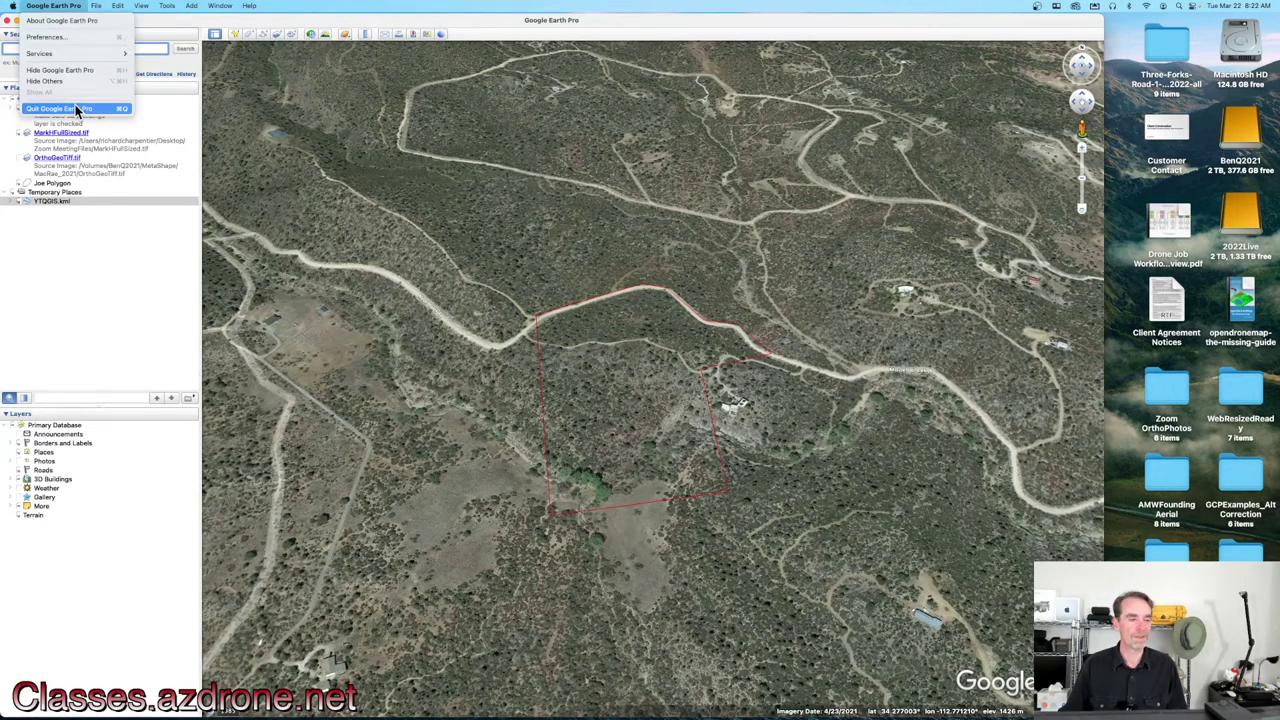
left_click(76, 108)
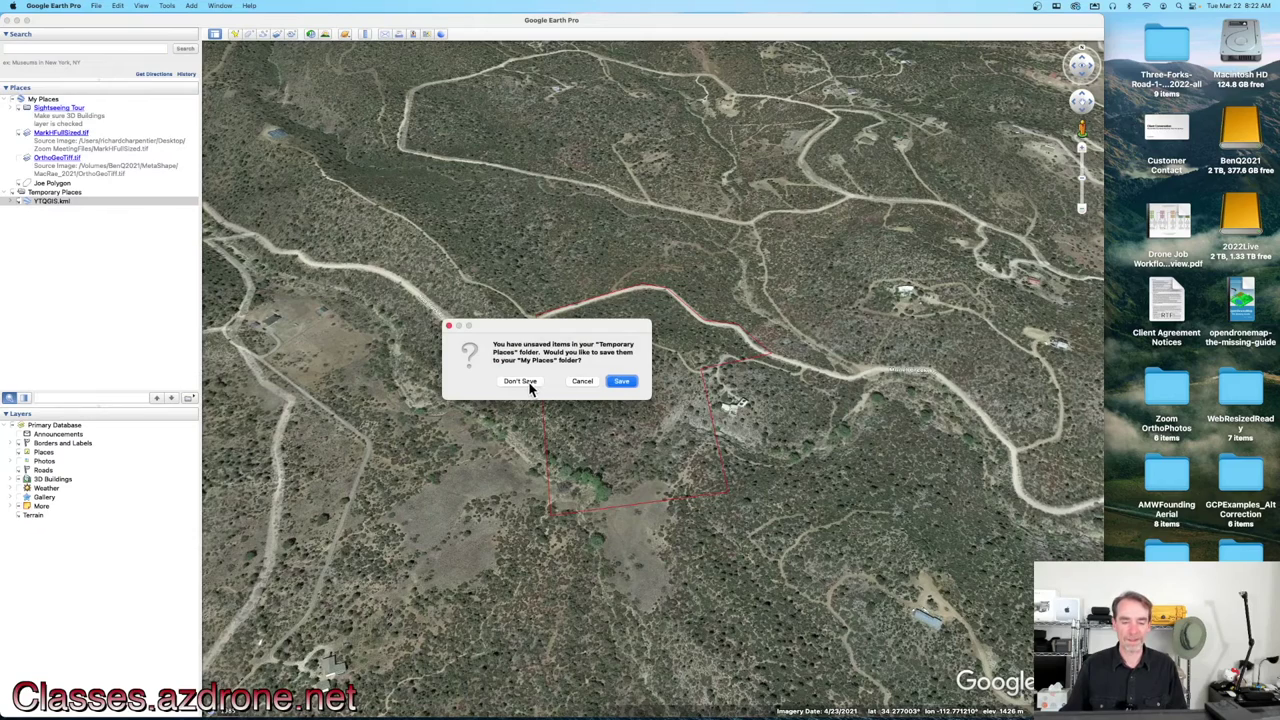
left_click(521, 382)
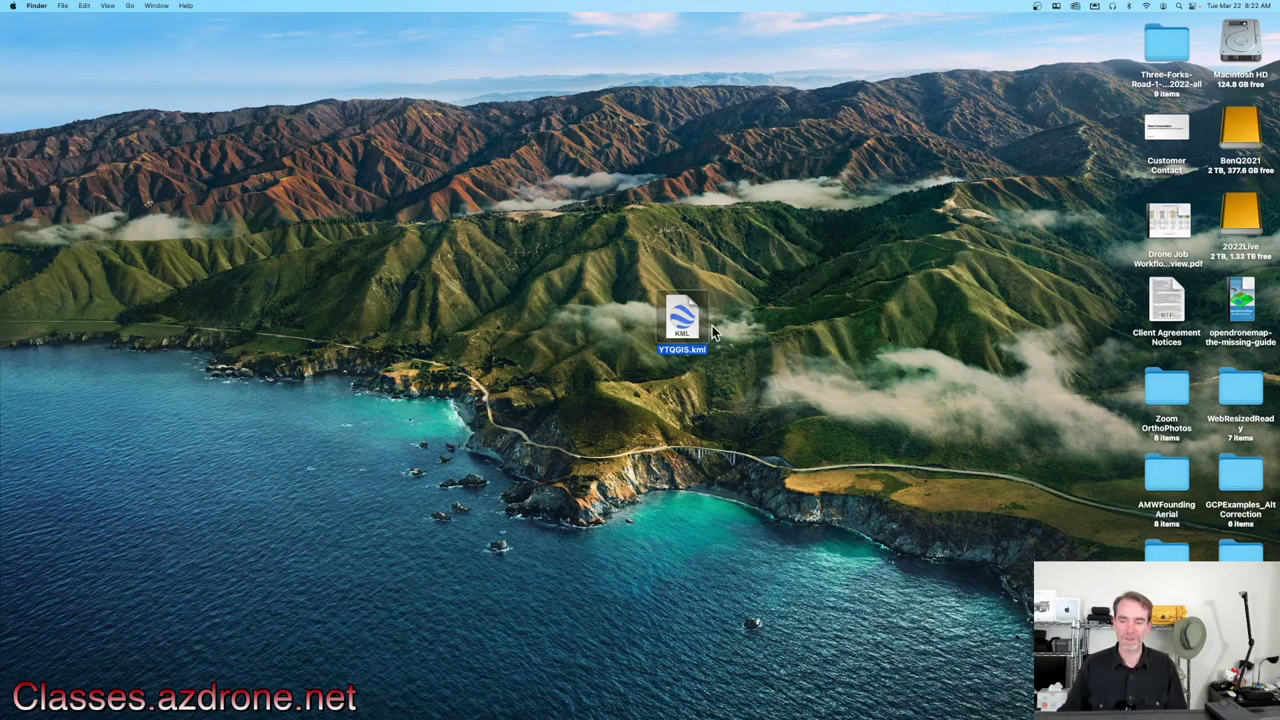
left_click_drag(687, 323, 1050, 239)
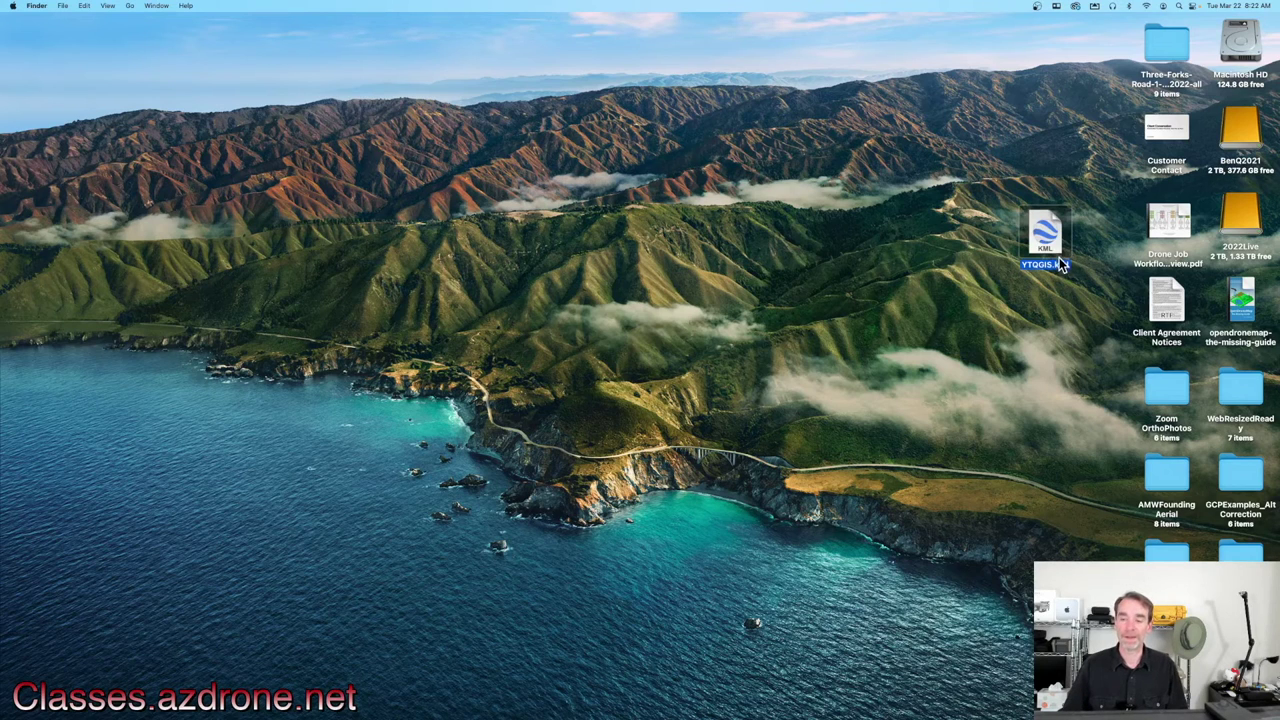
left_click_drag(1052, 244, 1079, 227)
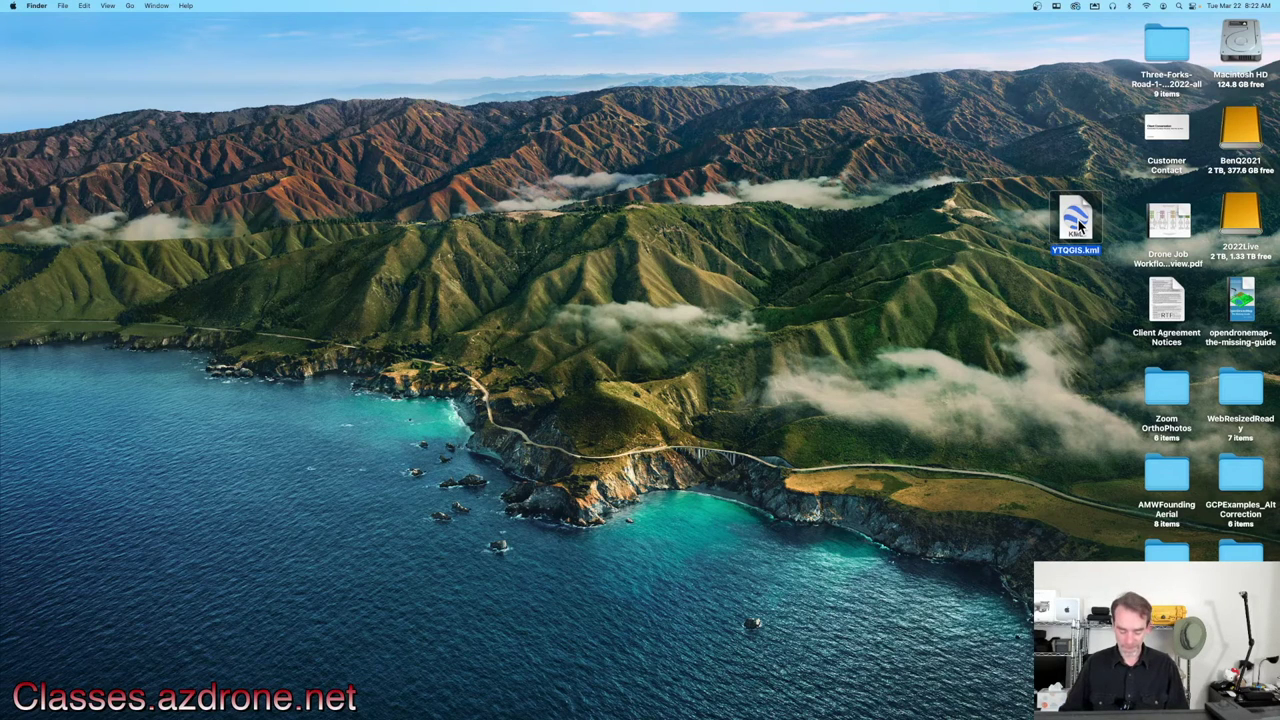
Share YTQGIS.kml from the desktop to the iPhone with AirDrop and finish the transfer
right_click(1079, 227)
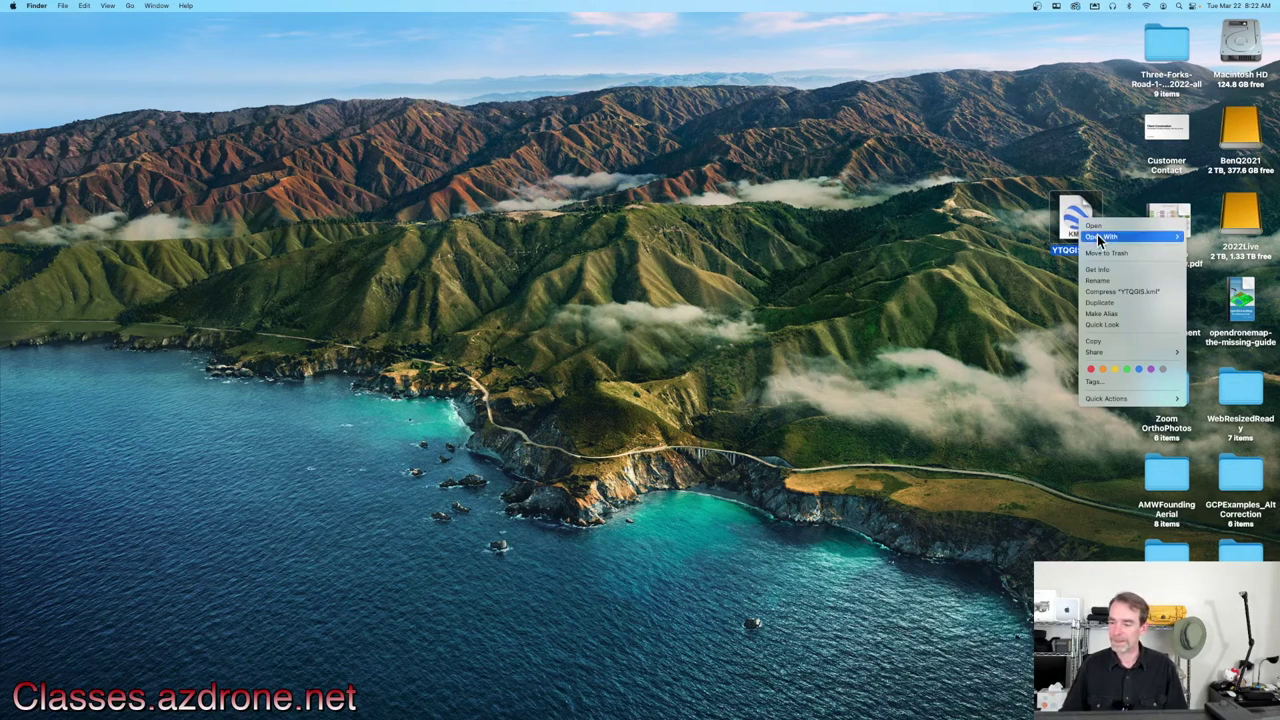
mouse_move(1100, 358)
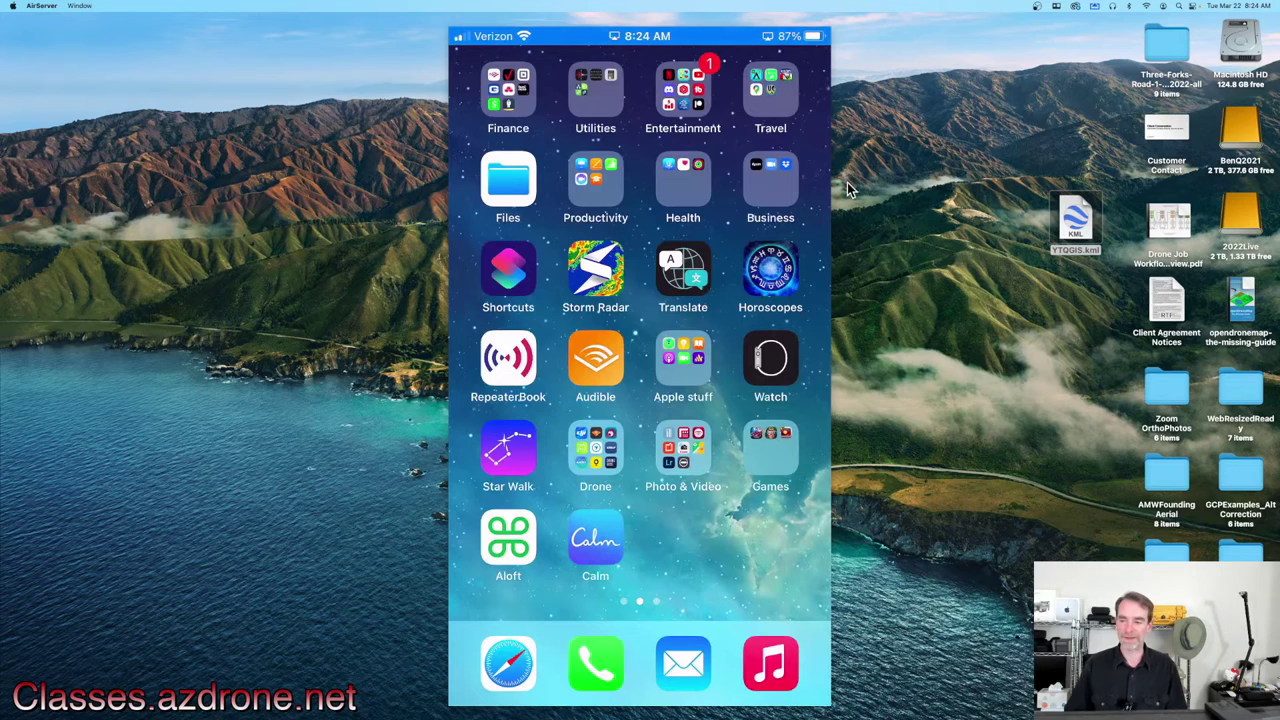
left_click_drag(1078, 210, 968, 200)
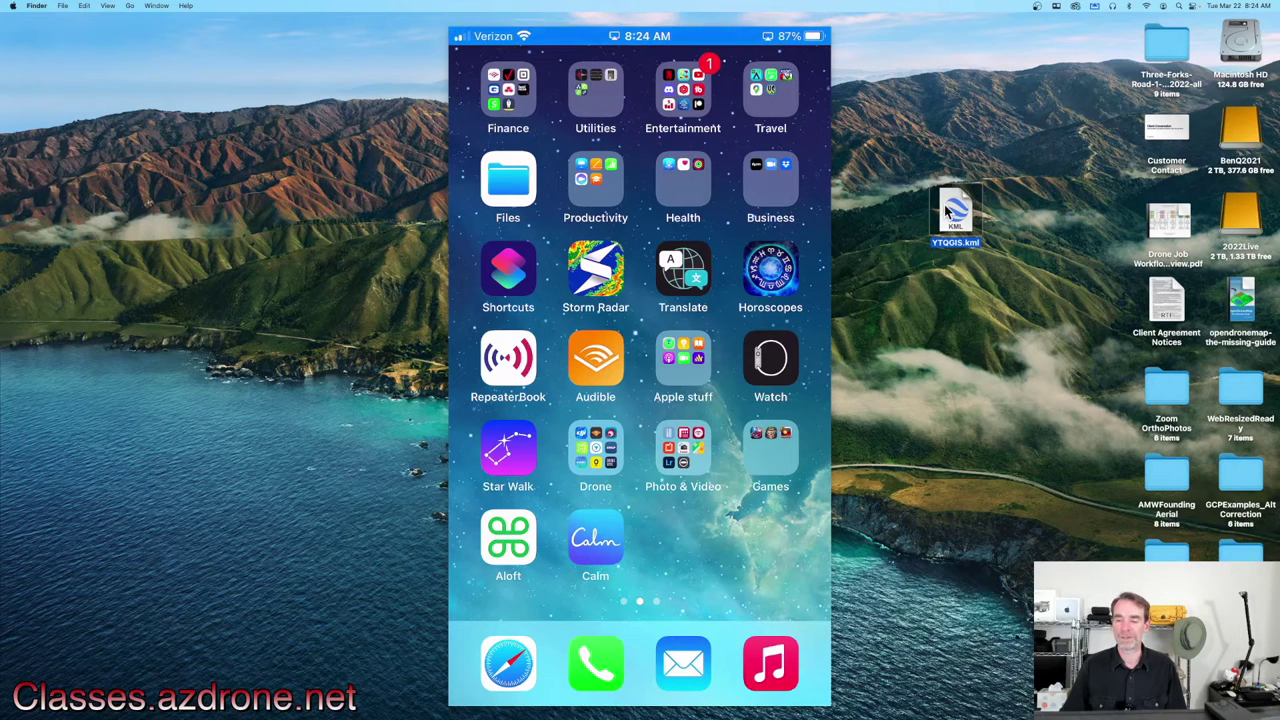
right_click(947, 209)
mouse_move(973, 336)
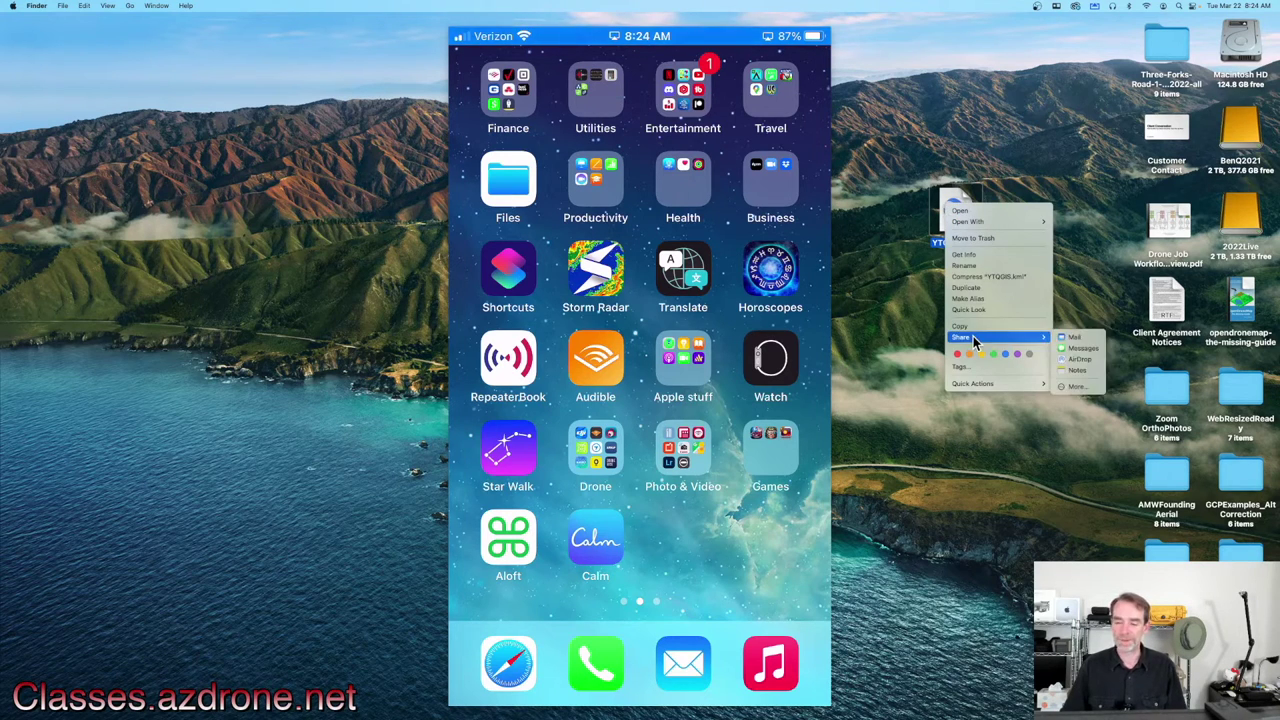
left_click(1079, 362)
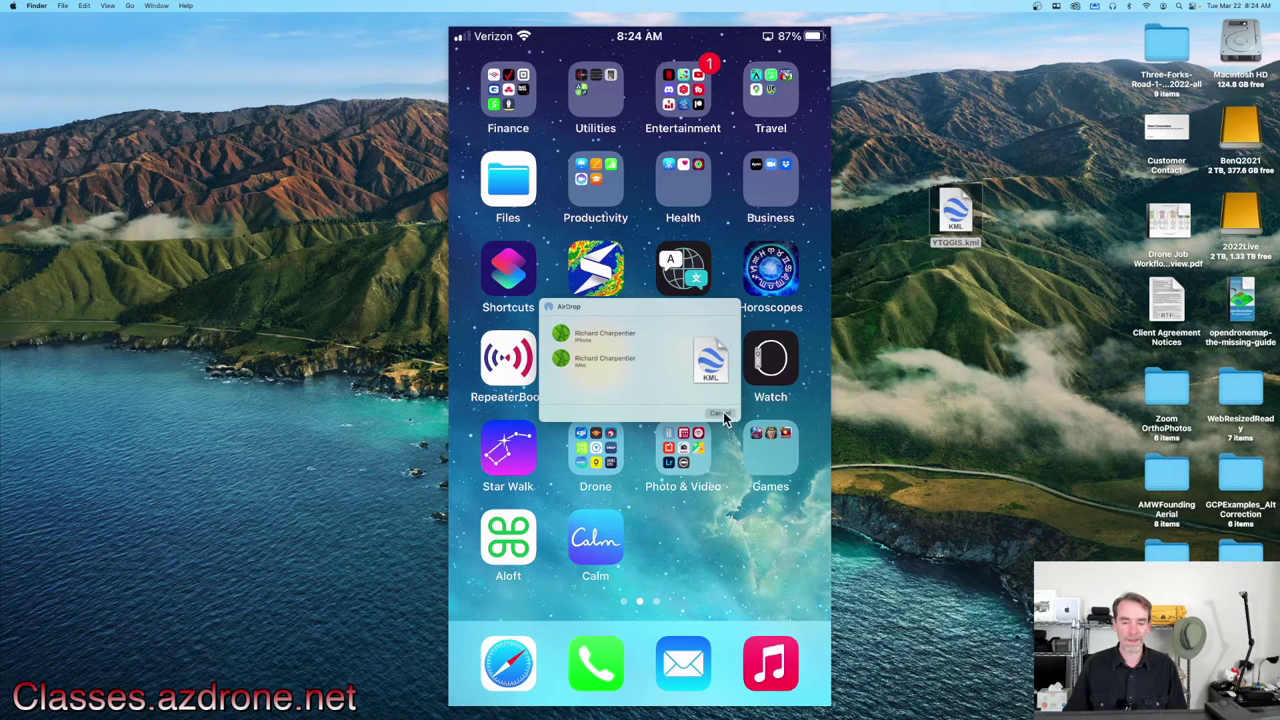
left_click(561, 338)
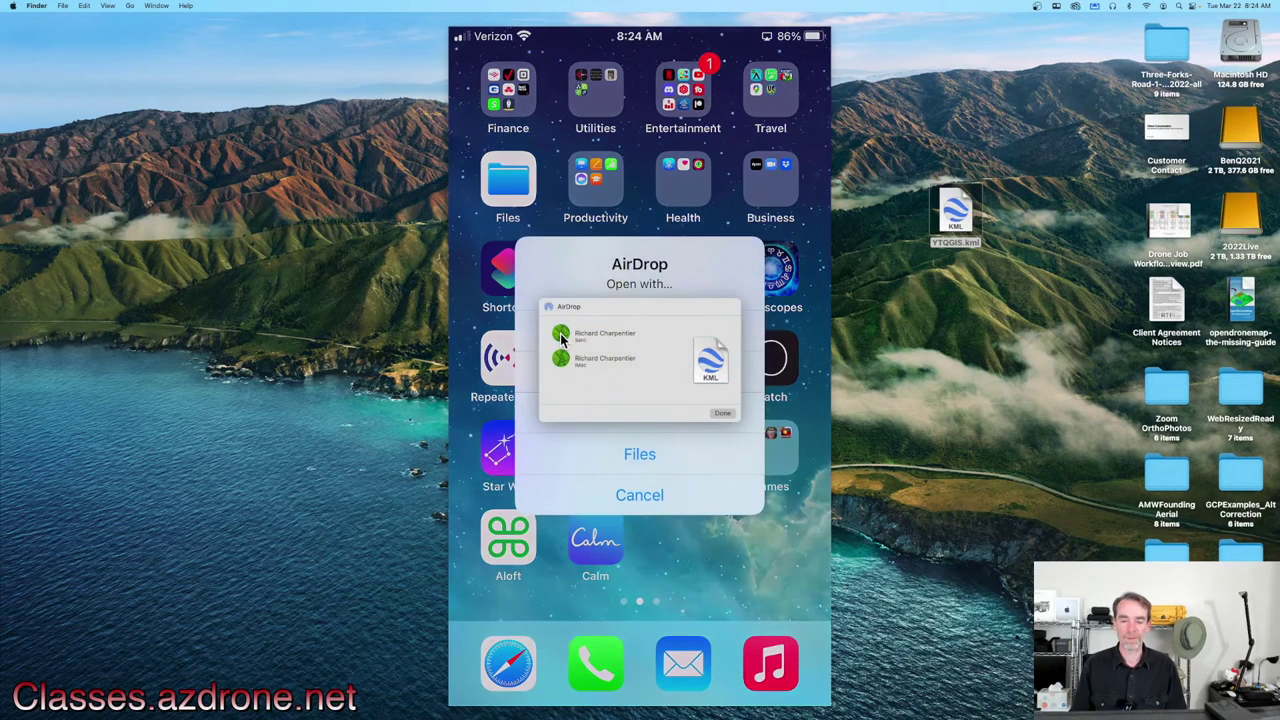
left_click(729, 412)
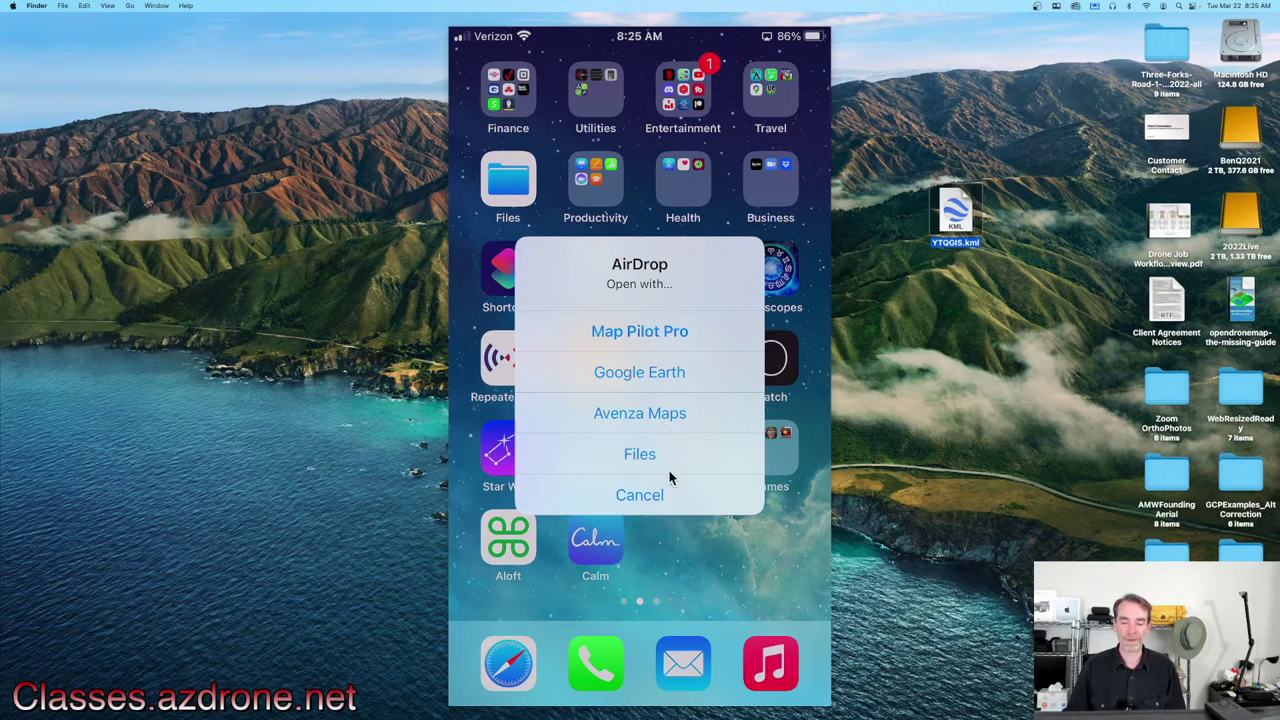
Open the received file in Map Pilot Pro on the phone, and turn on Show KML for YTQGIS.kml in the File Manager
left_click(677, 349)
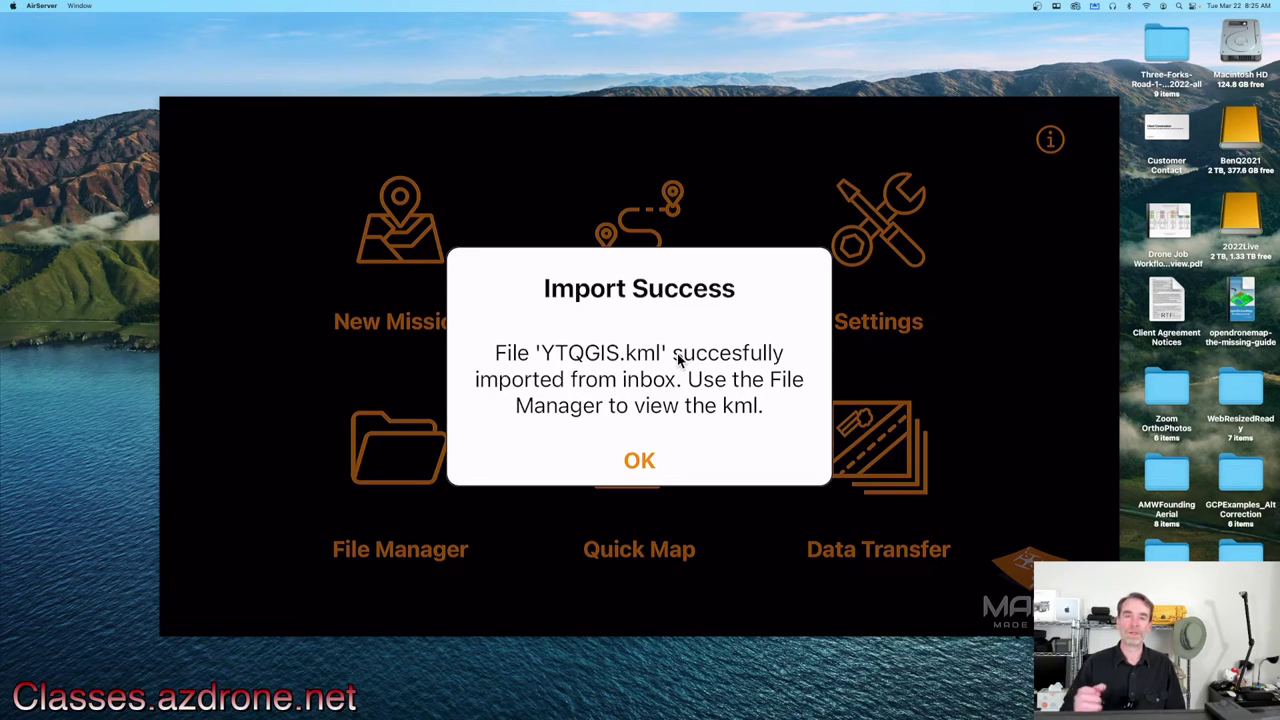
key("Return")
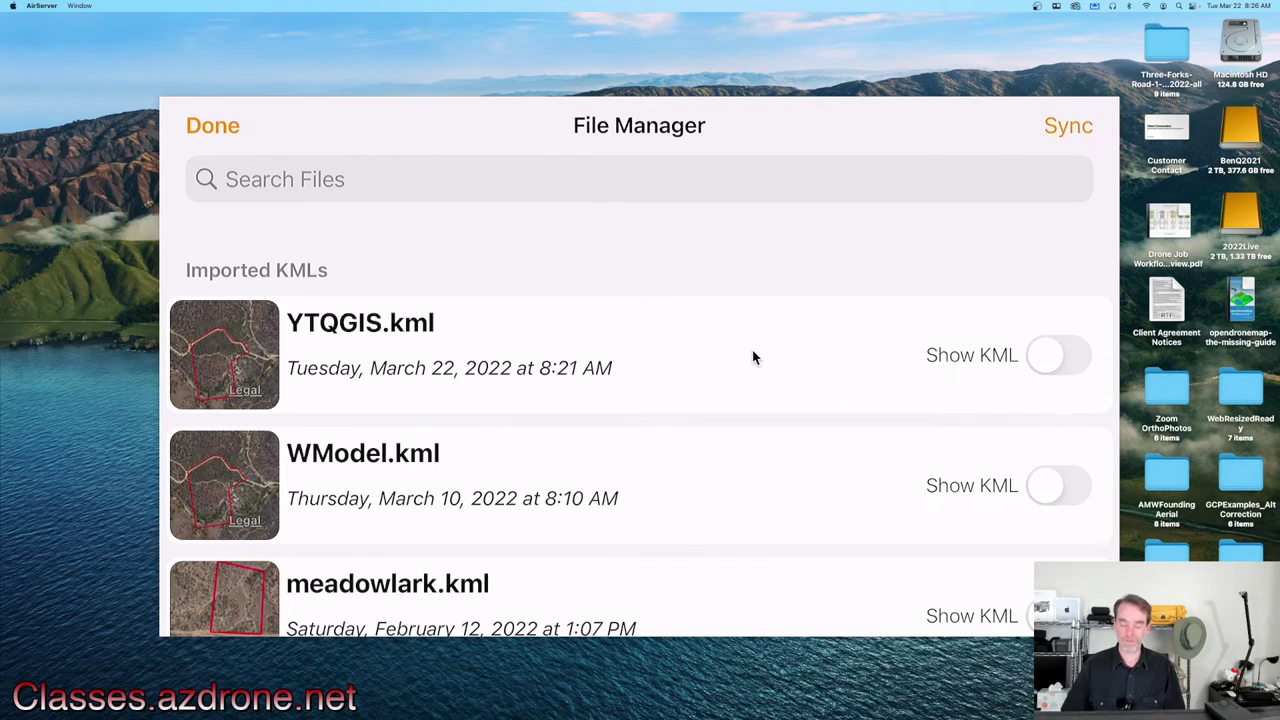
left_click(1058, 355)
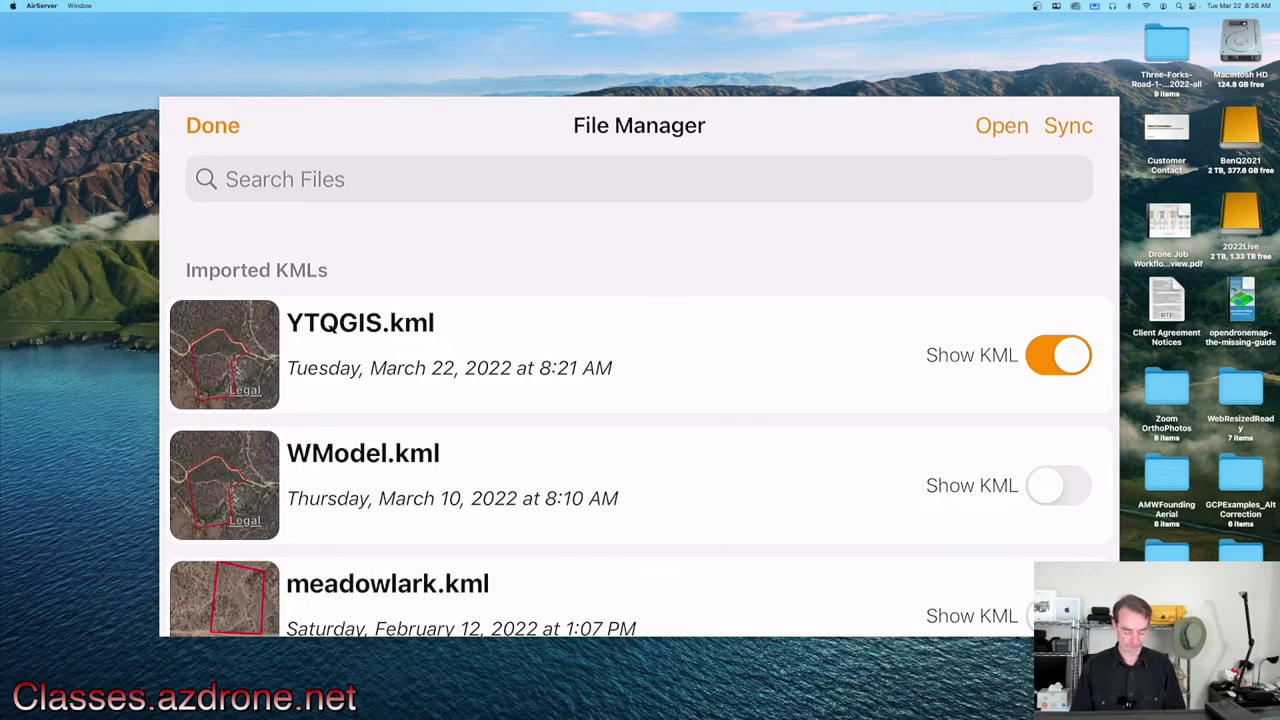
left_click(212, 125)
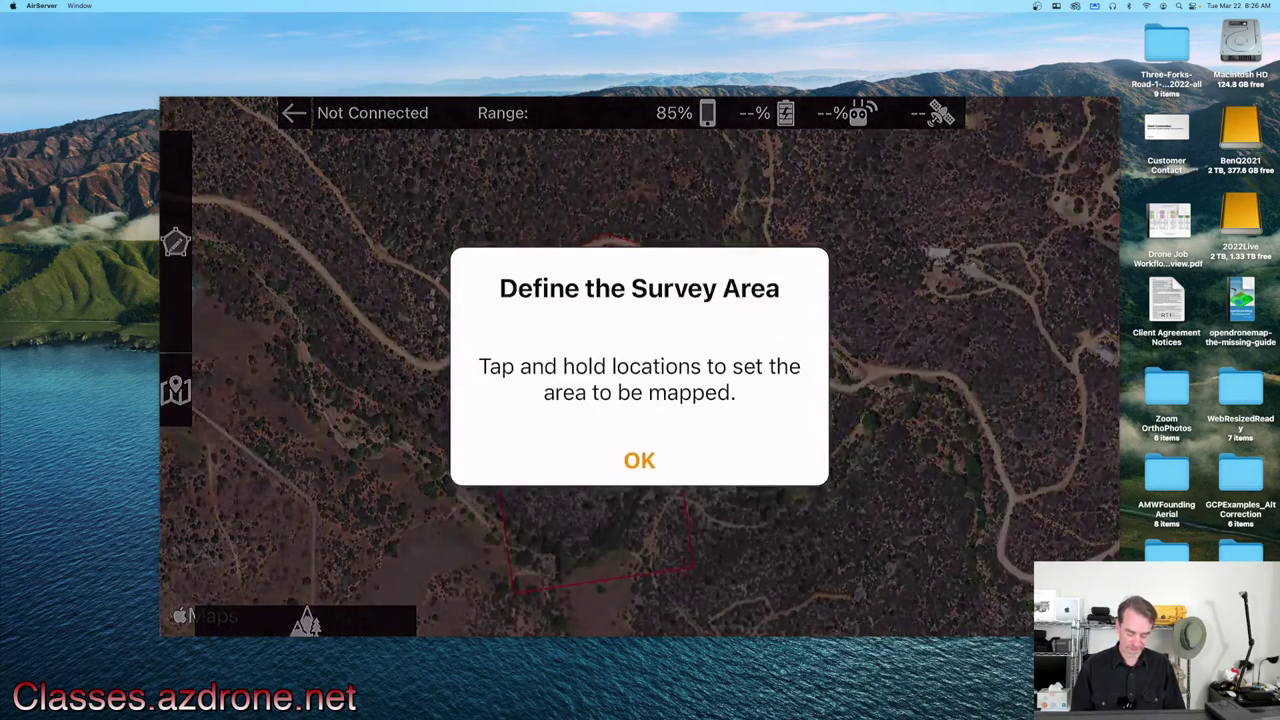
Dismiss the survey area instructions and place boundary points along the parcel's northern edge, from its northwest corner toward the eastern tip
left_click(637, 457)
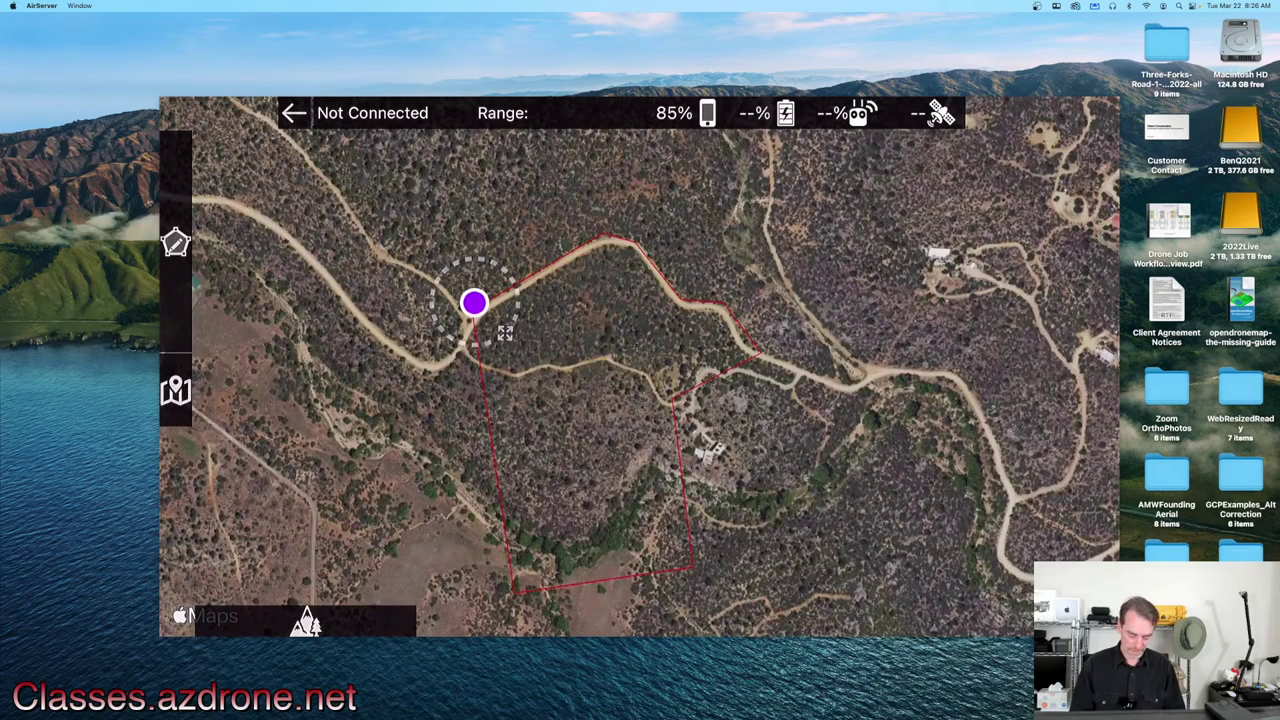
left_click(611, 235)
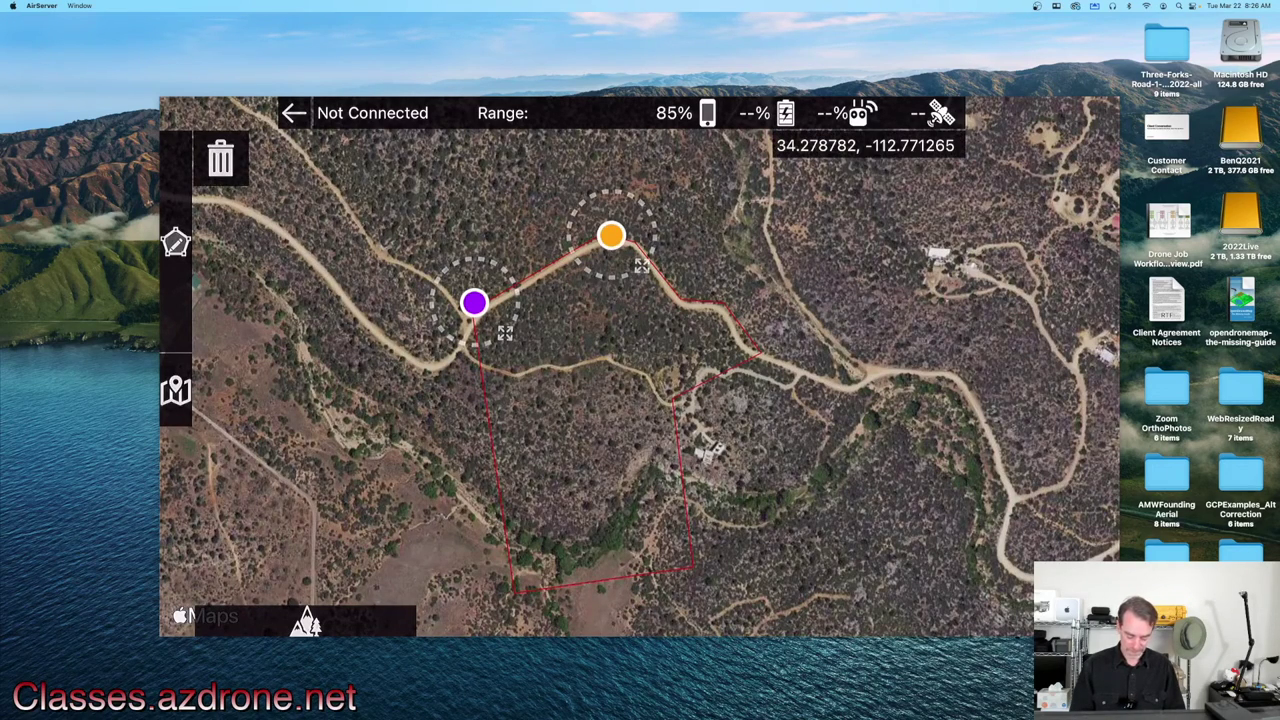
left_click(690, 290)
left_click(781, 346)
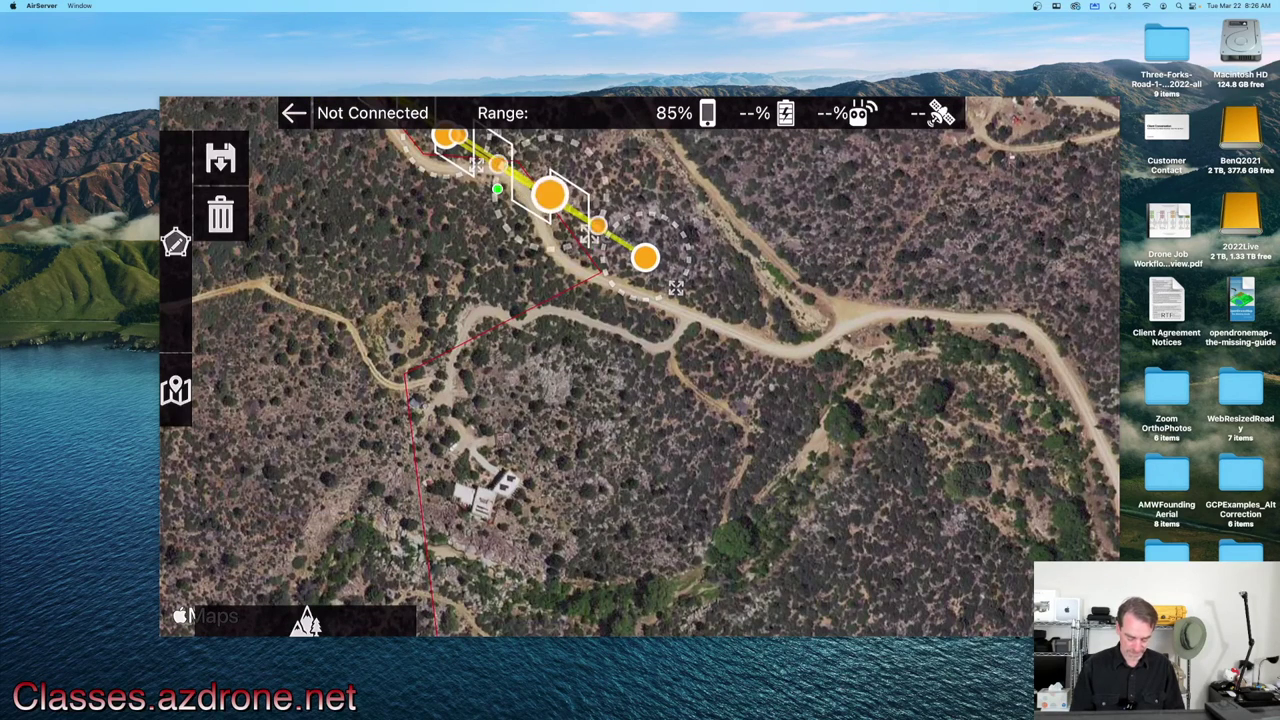
Extend the survey area southward and shape its east side to the parcel's eastern tip and the inner corner near the house
left_click_drag(647, 263, 443, 483)
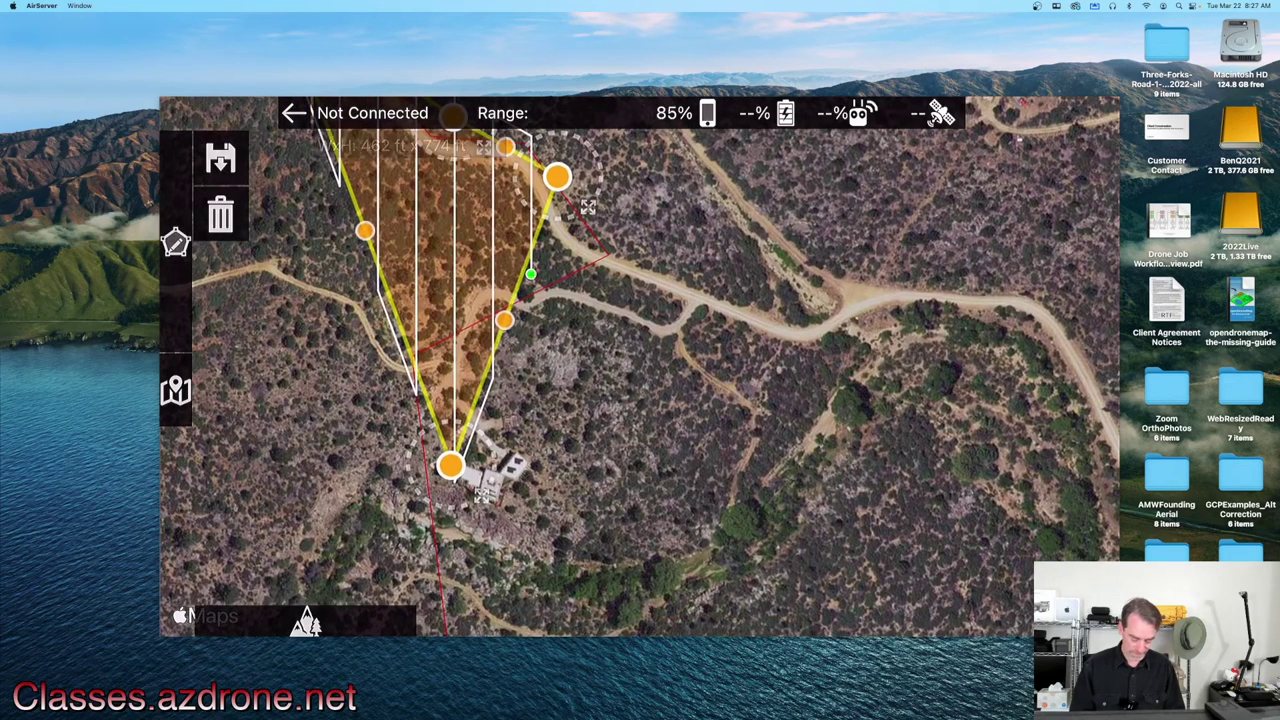
mouse_move(505, 318)
left_mouse_down()
mouse_move(494, 306)
mouse_move(565, 302)
mouse_move(620, 255)
left_mouse_up()
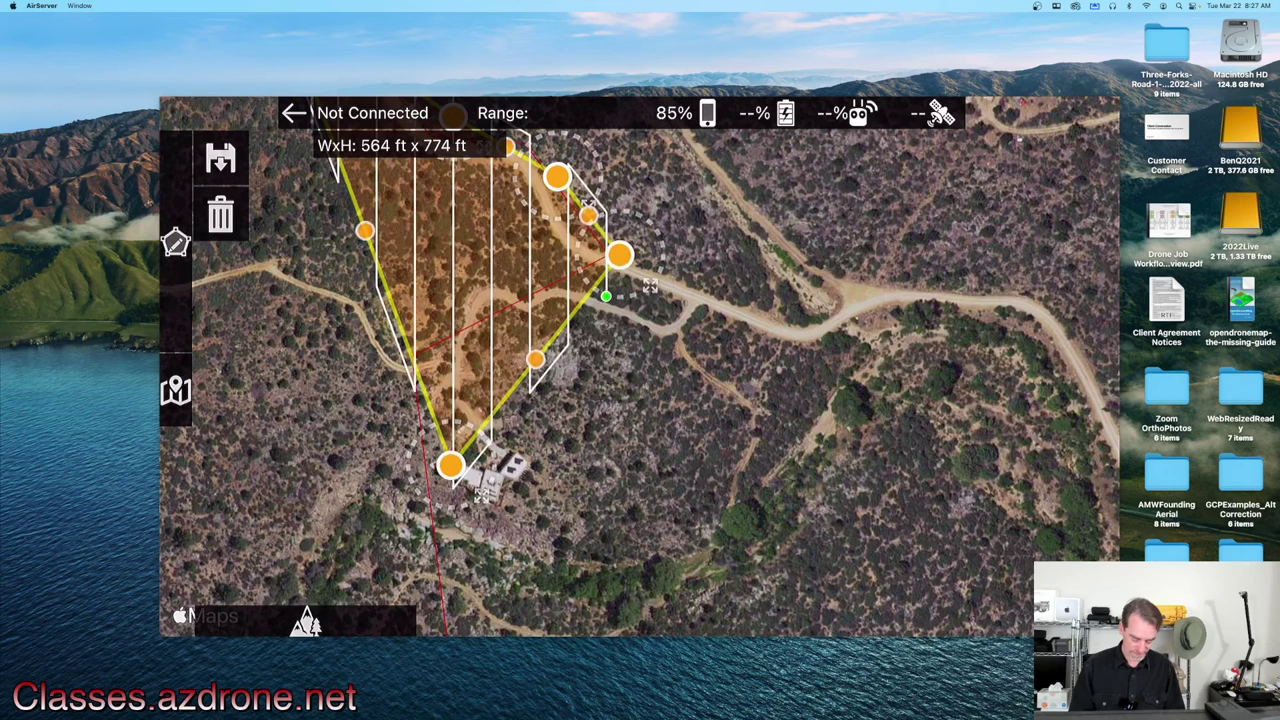
left_click_drag(536, 358, 521, 315)
left_click_drag(811, 348, 790, 315)
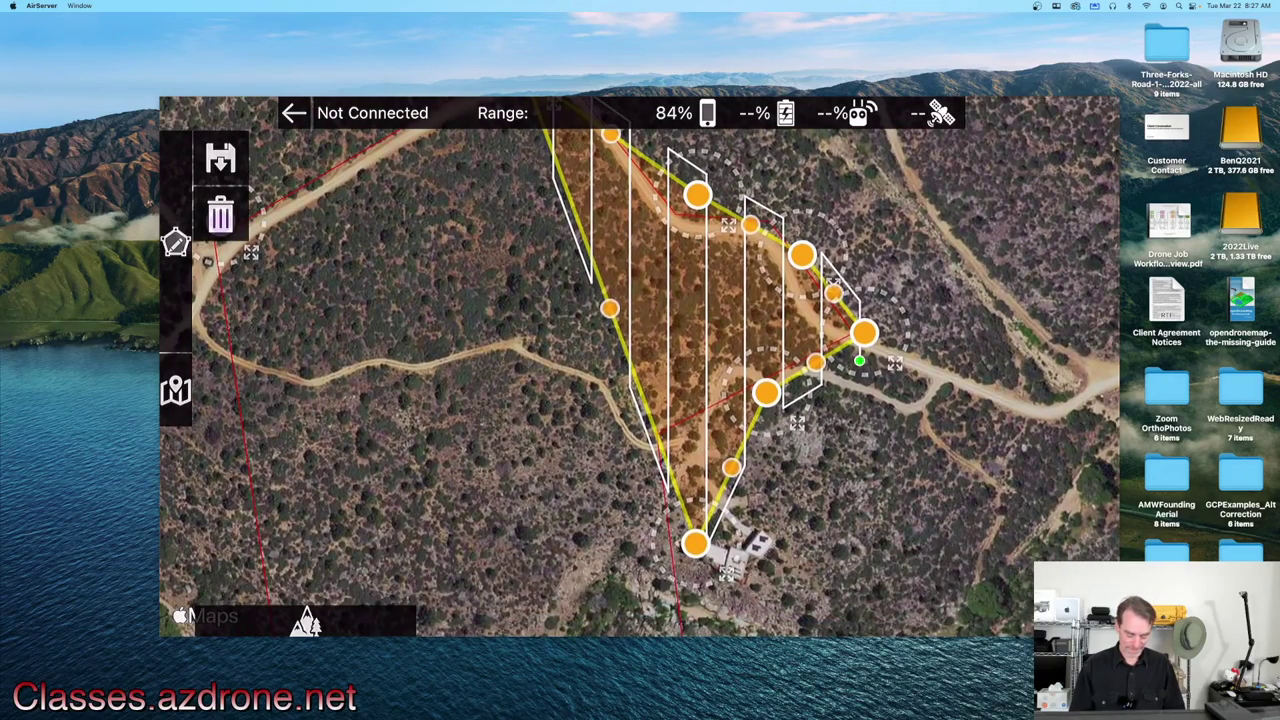
Stretch the survey area to the parcel's southwest and southeast corners to match the KML outline, and leave the mission
left_click_drag(609, 308, 424, 504)
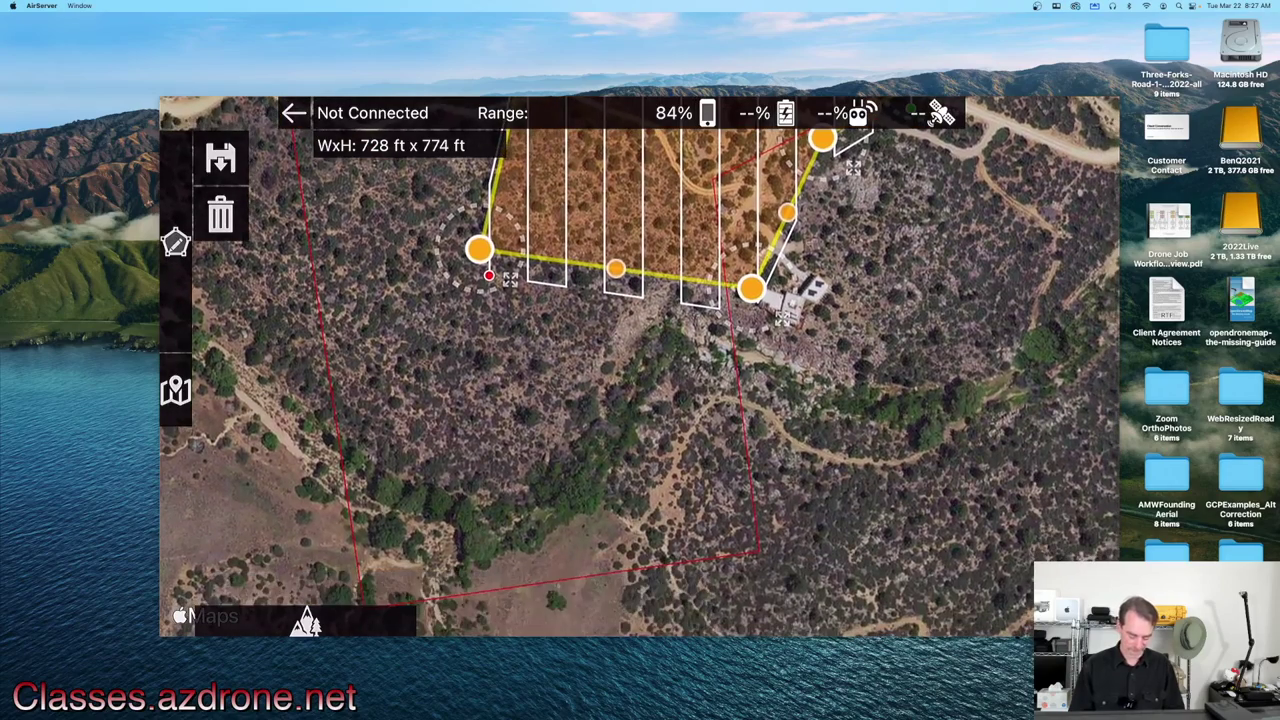
left_click_drag(479, 249, 358, 545)
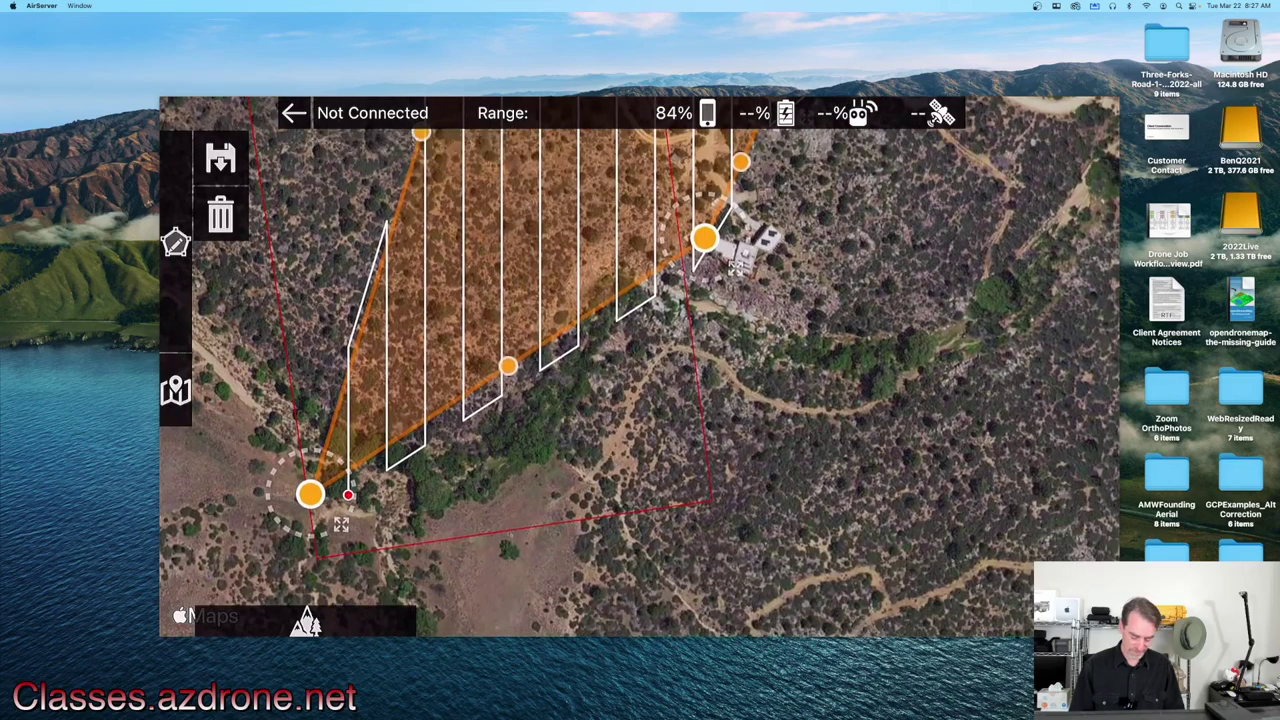
left_click_drag(705, 237, 698, 476)
left_click_drag(310, 492, 320, 566)
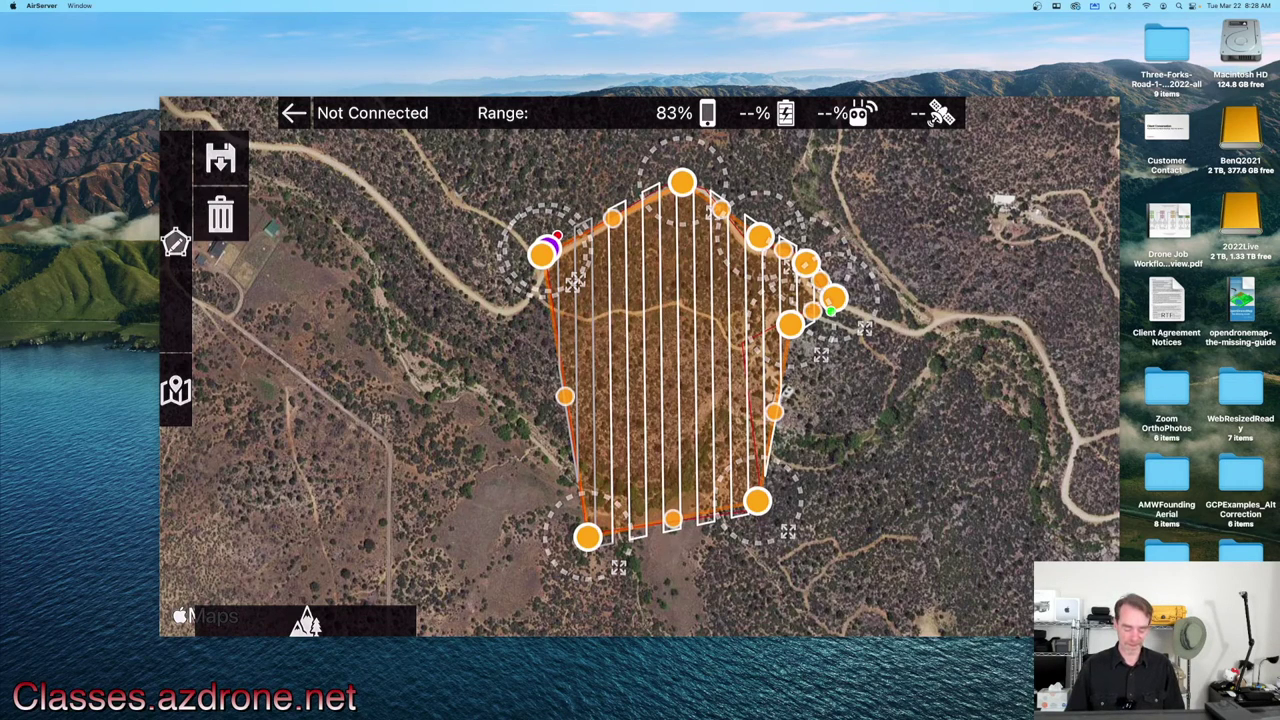
left_click(293, 113)
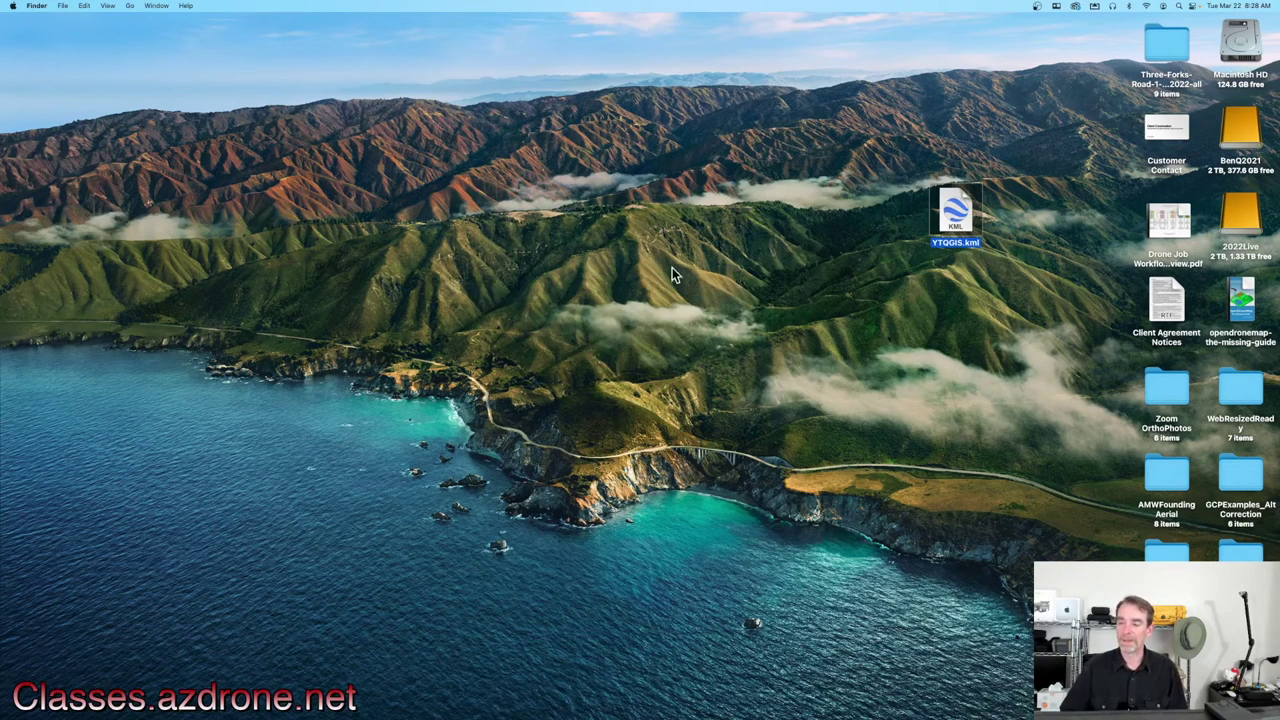
Set YTQGIS.kml aside on the desktop, search Google in Chrome for "litchi mission hub", and open Litchi's Mission Hub
left_click_drag(955, 212, 1057, 66)
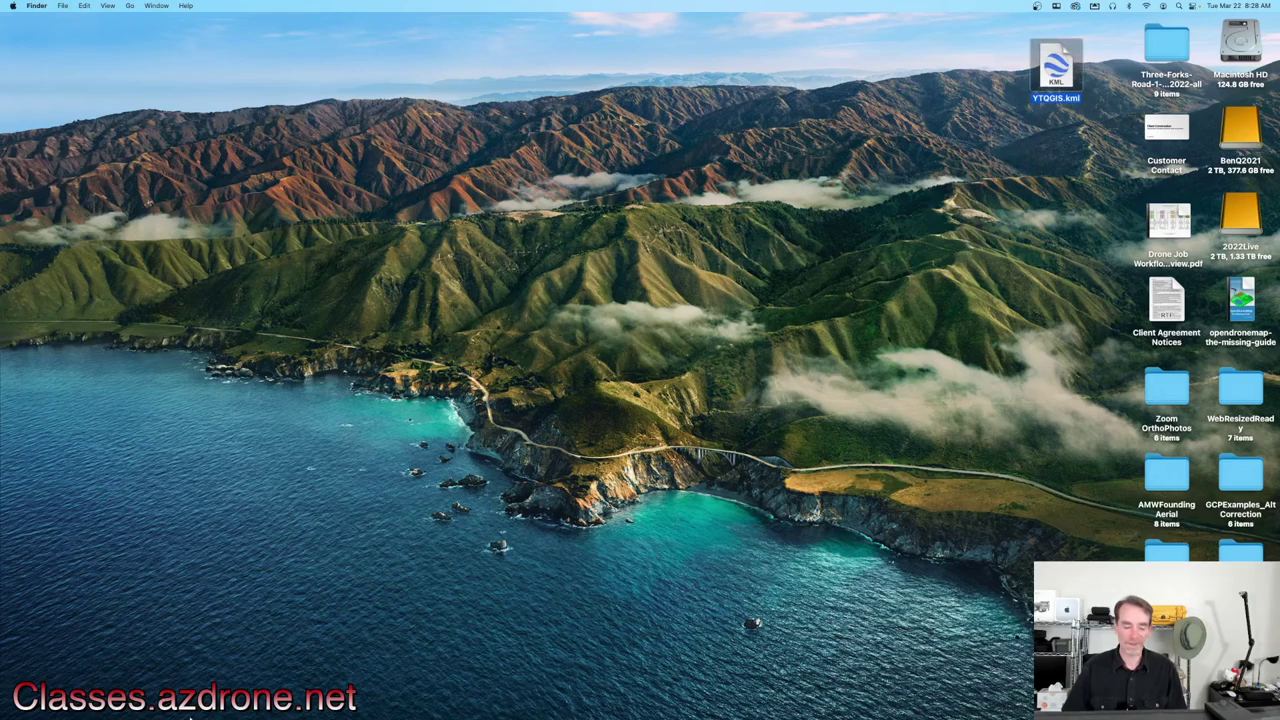
left_click(268, 700)
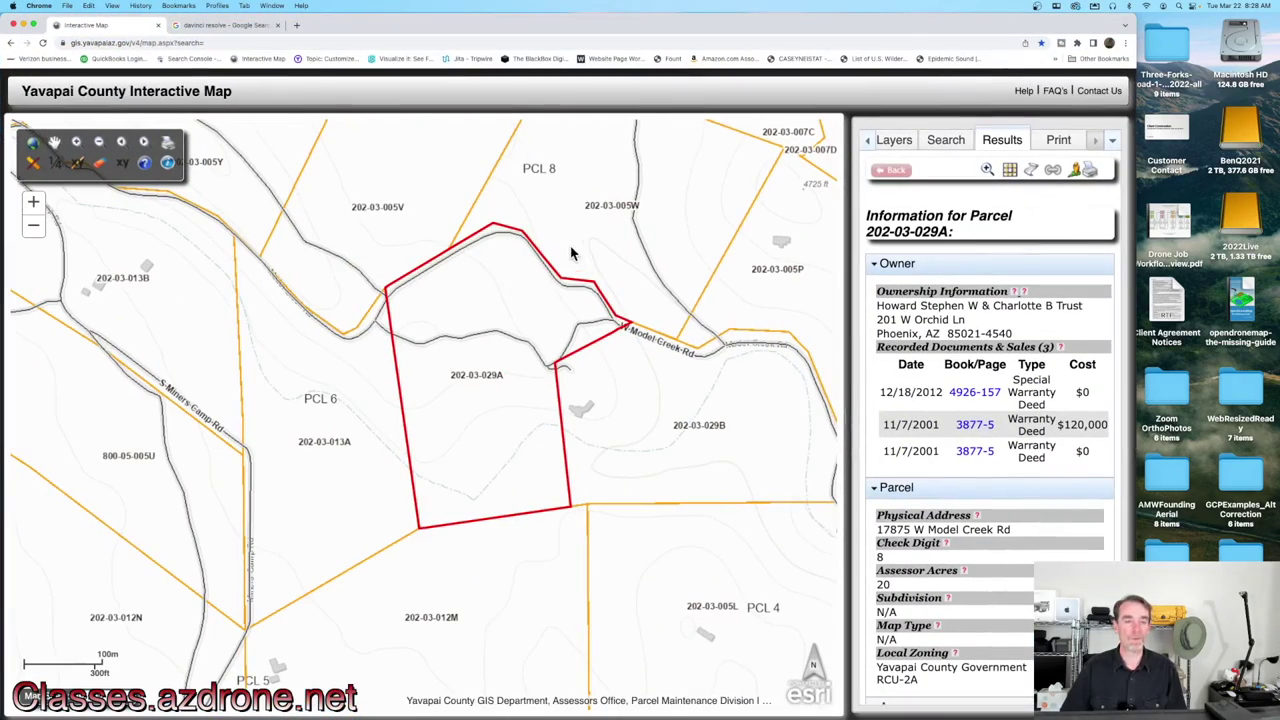
left_click(283, 42)
type("liti")
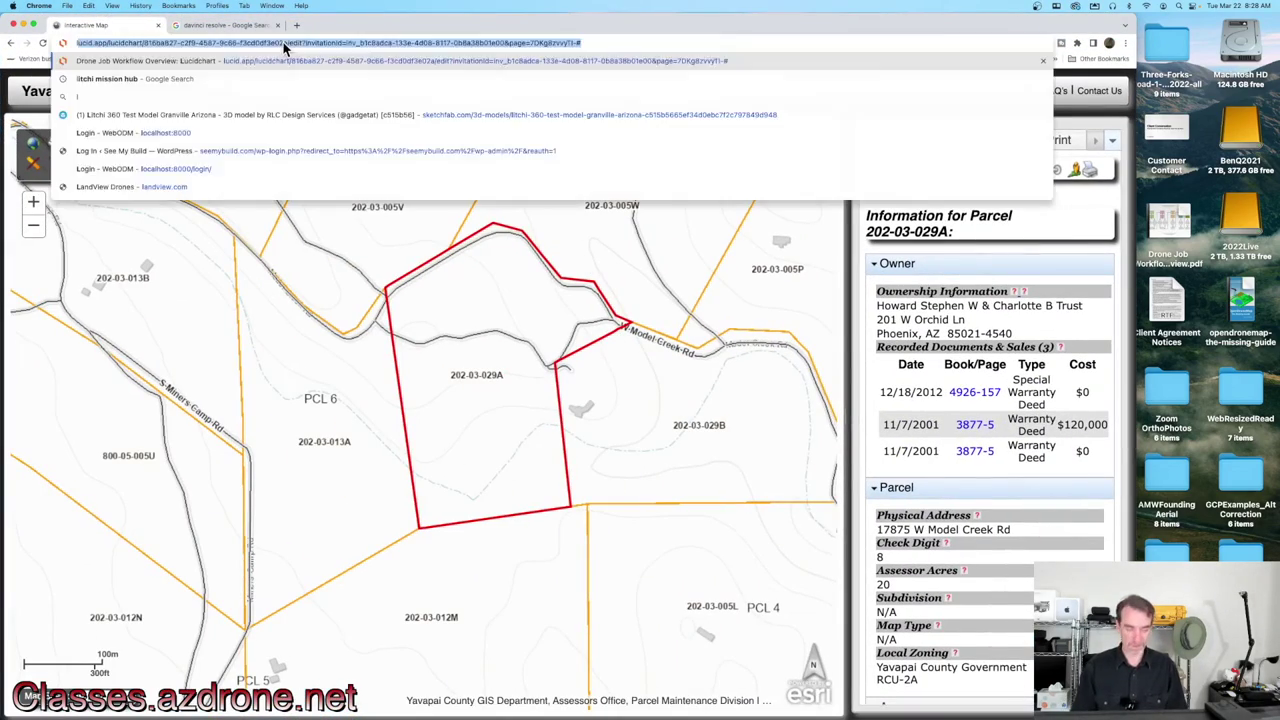
key("BackSpace")
key("BackSpace")
key("Down")
key("Return")
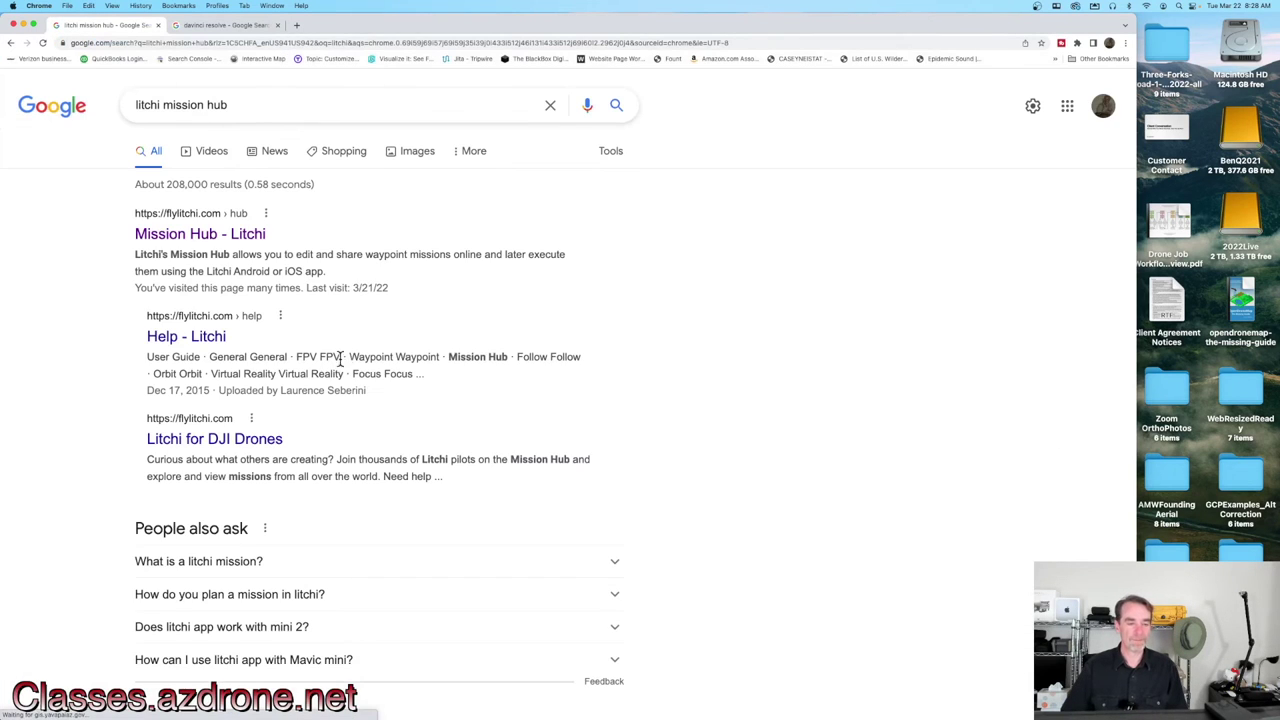
left_click(218, 236)
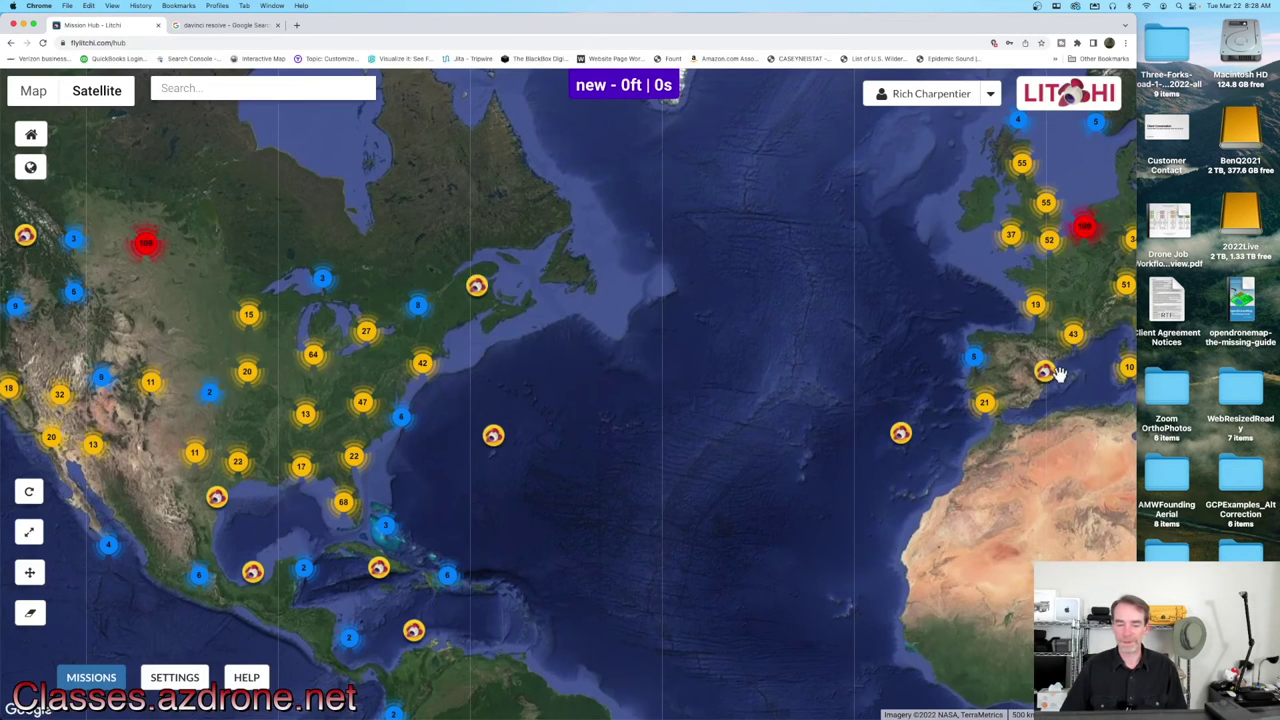
Start a mission import in Mission Hub and choose YTQGIS.kml from the Desktop as its file
left_click(105, 688)
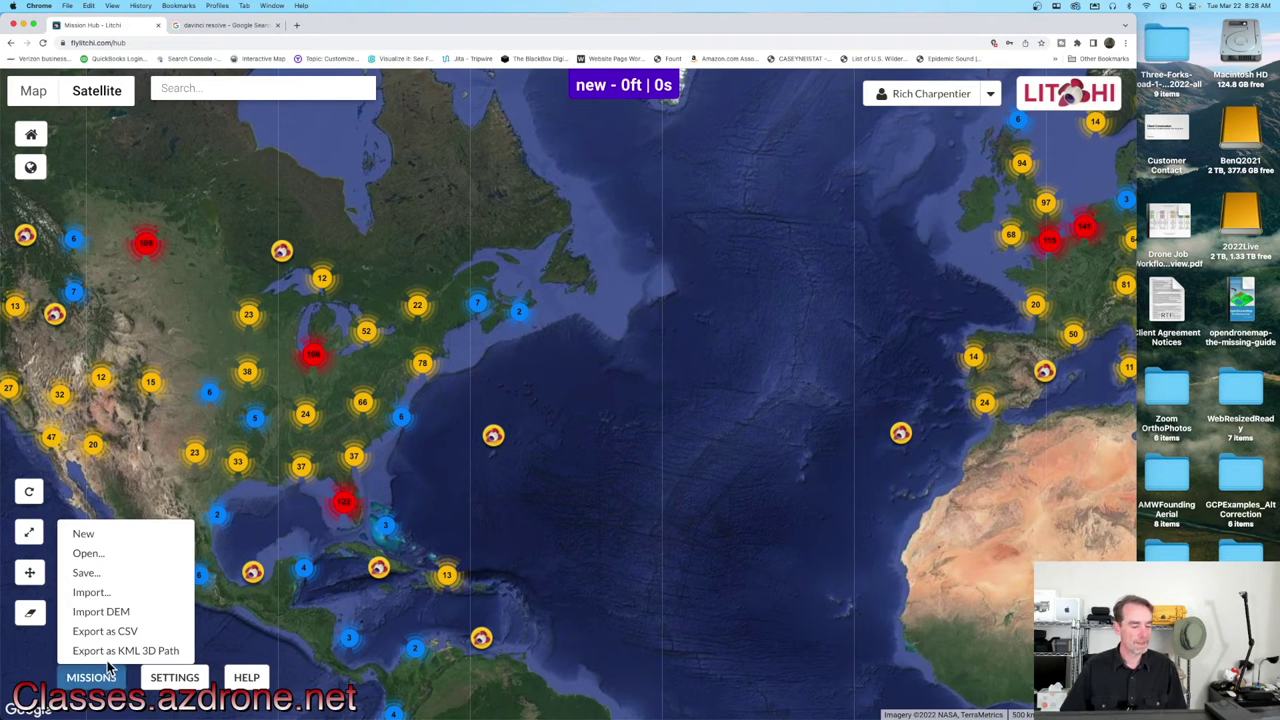
left_click(102, 594)
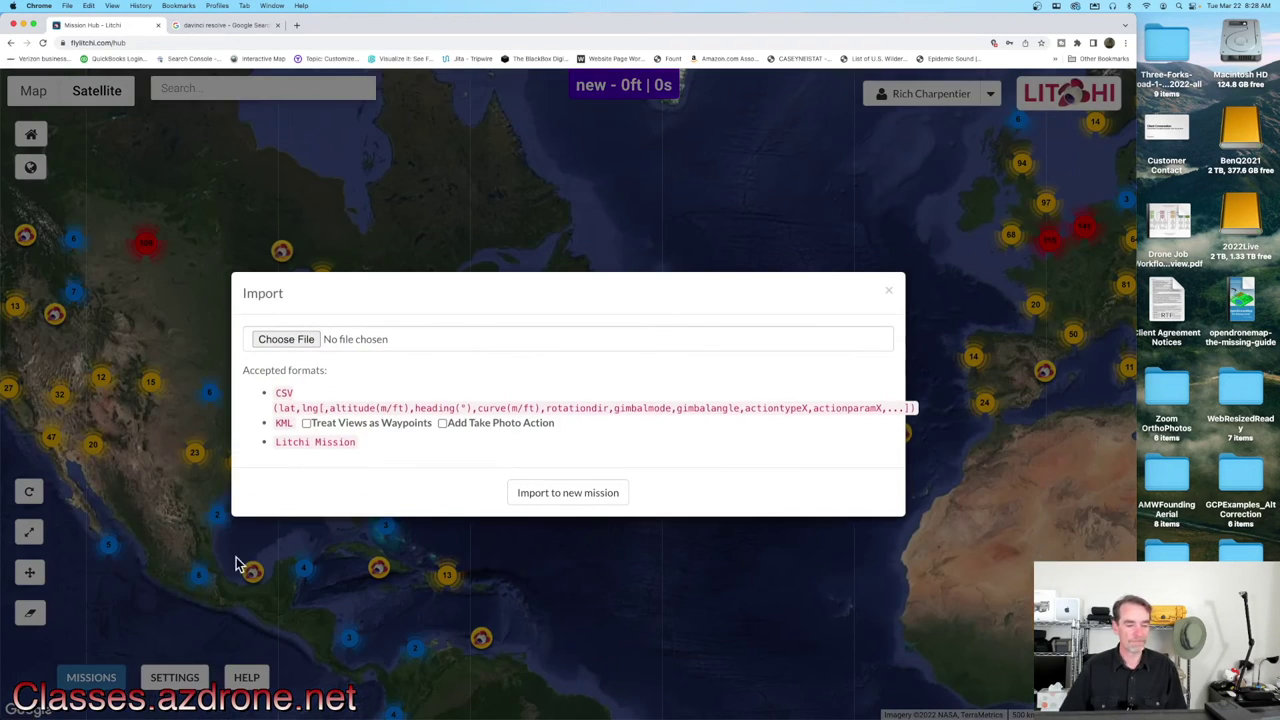
left_click(311, 341)
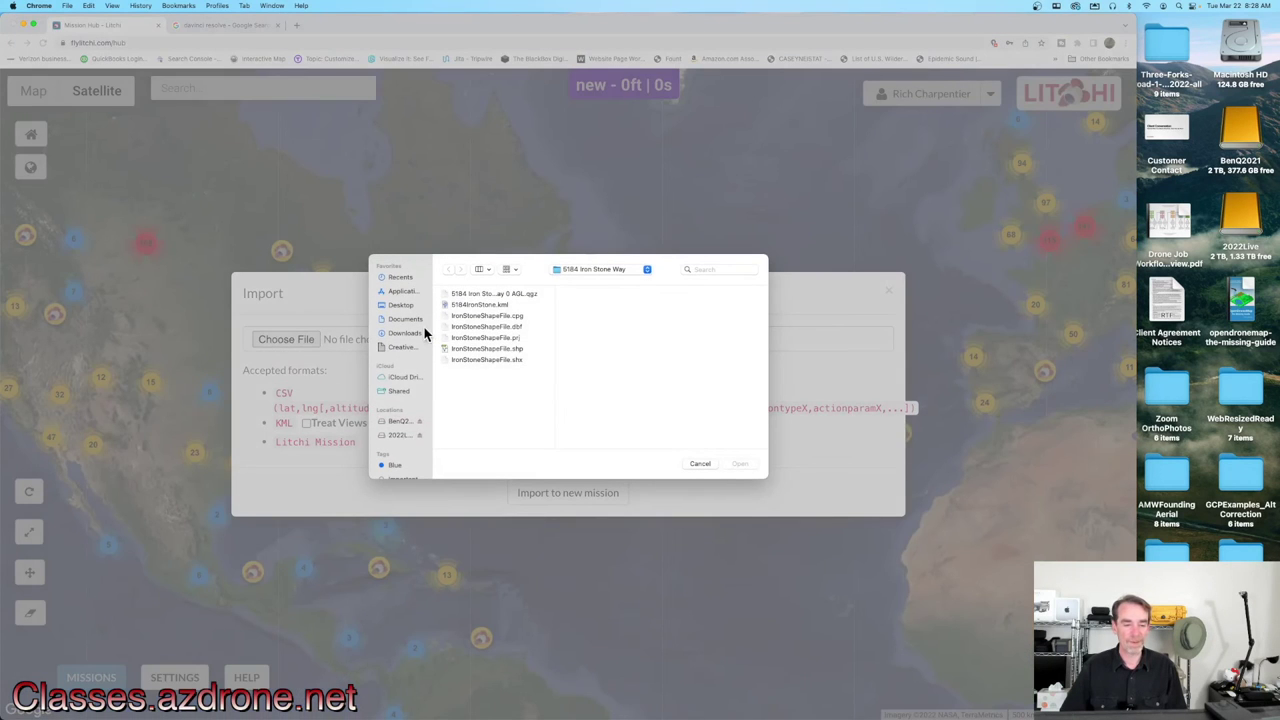
left_click(403, 305)
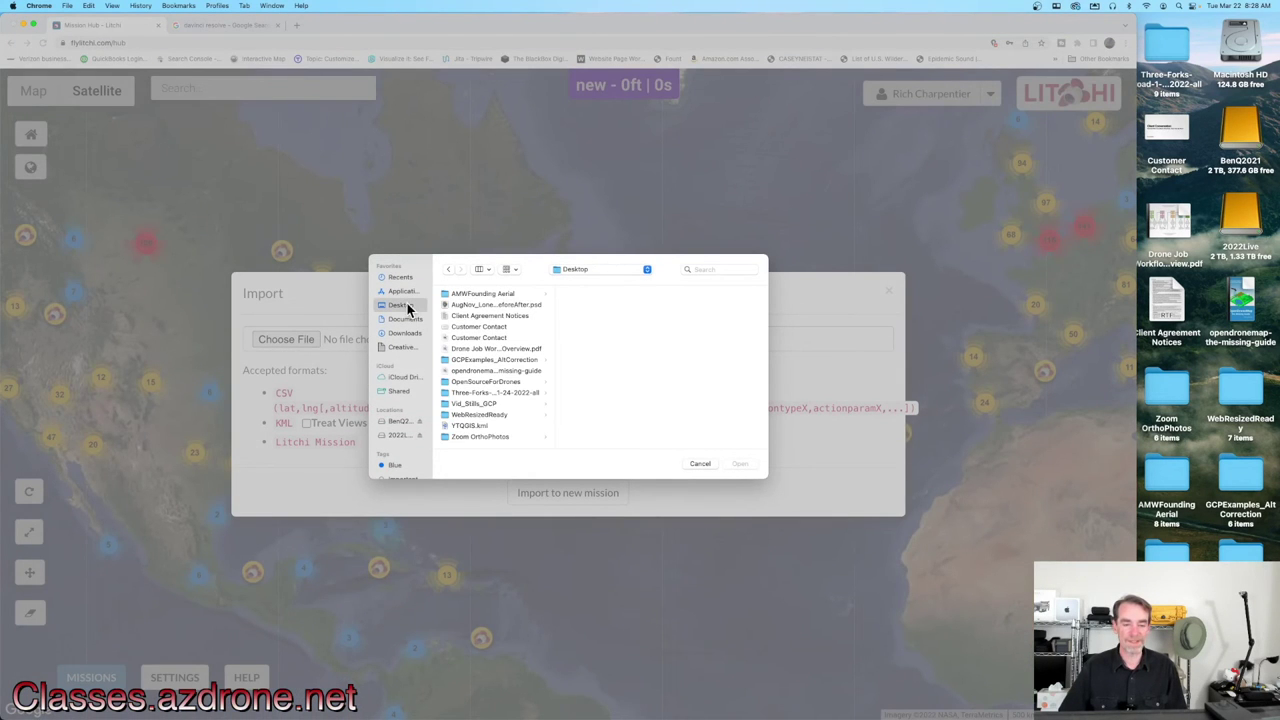
left_click(485, 426)
left_click(740, 464)
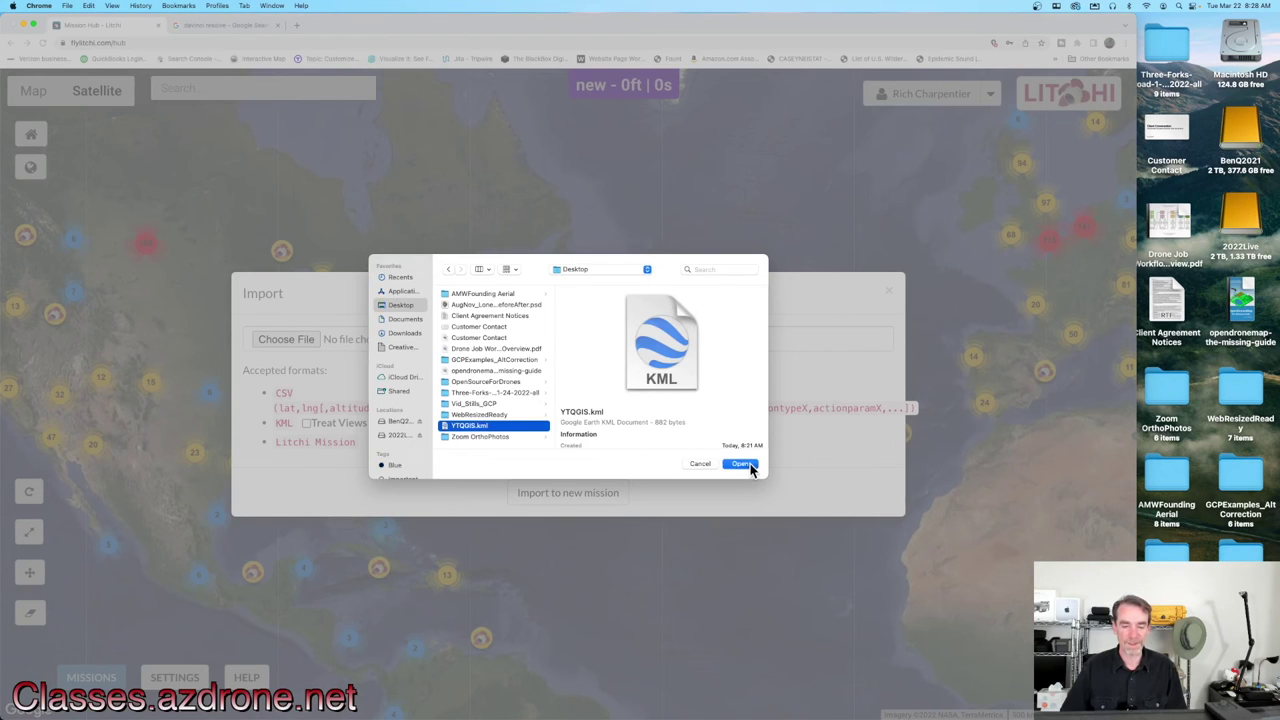
Import the KML to a new mission with Treat Views as Waypoints enabled, and dismiss the elevation data notice
left_click(307, 424)
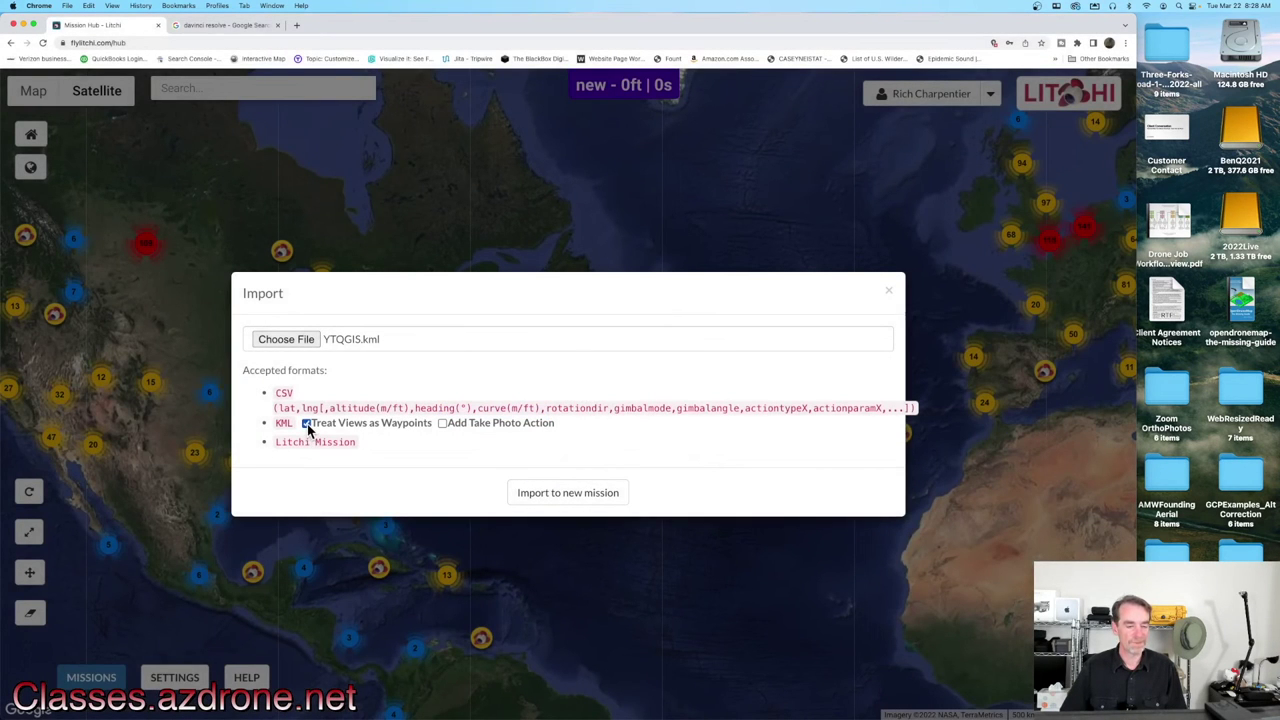
left_click(600, 494)
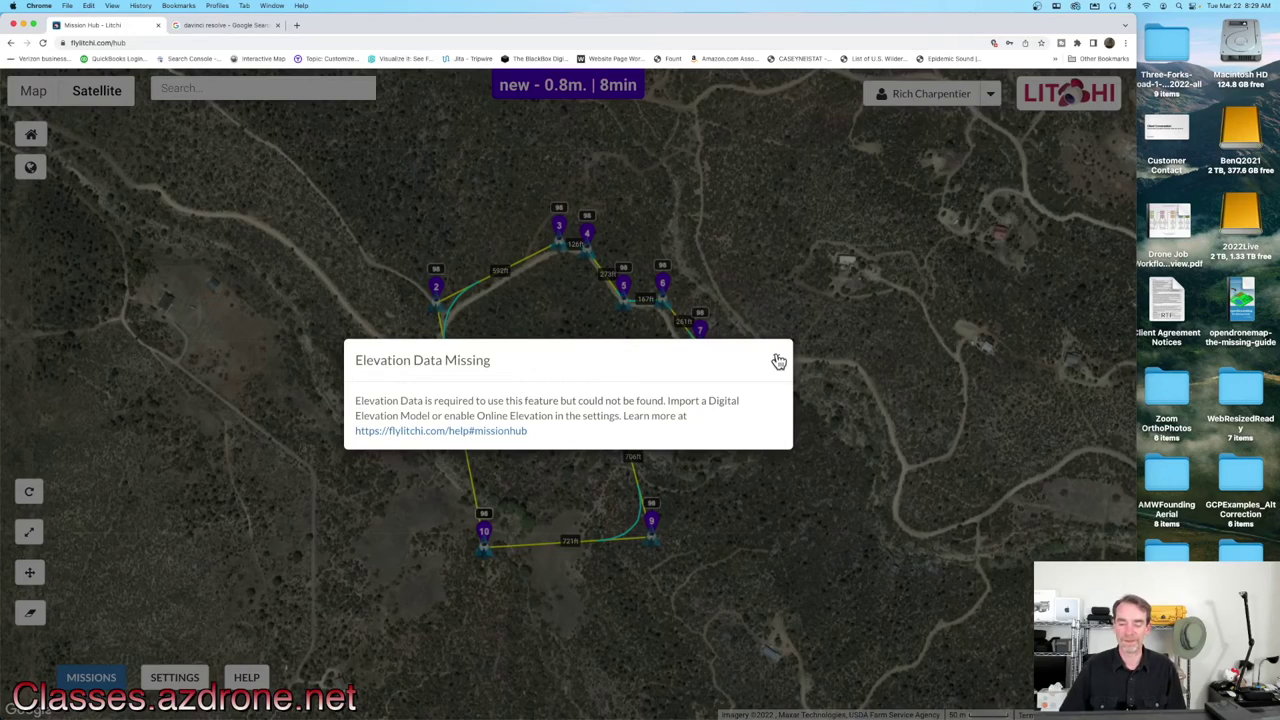
left_click(778, 361)
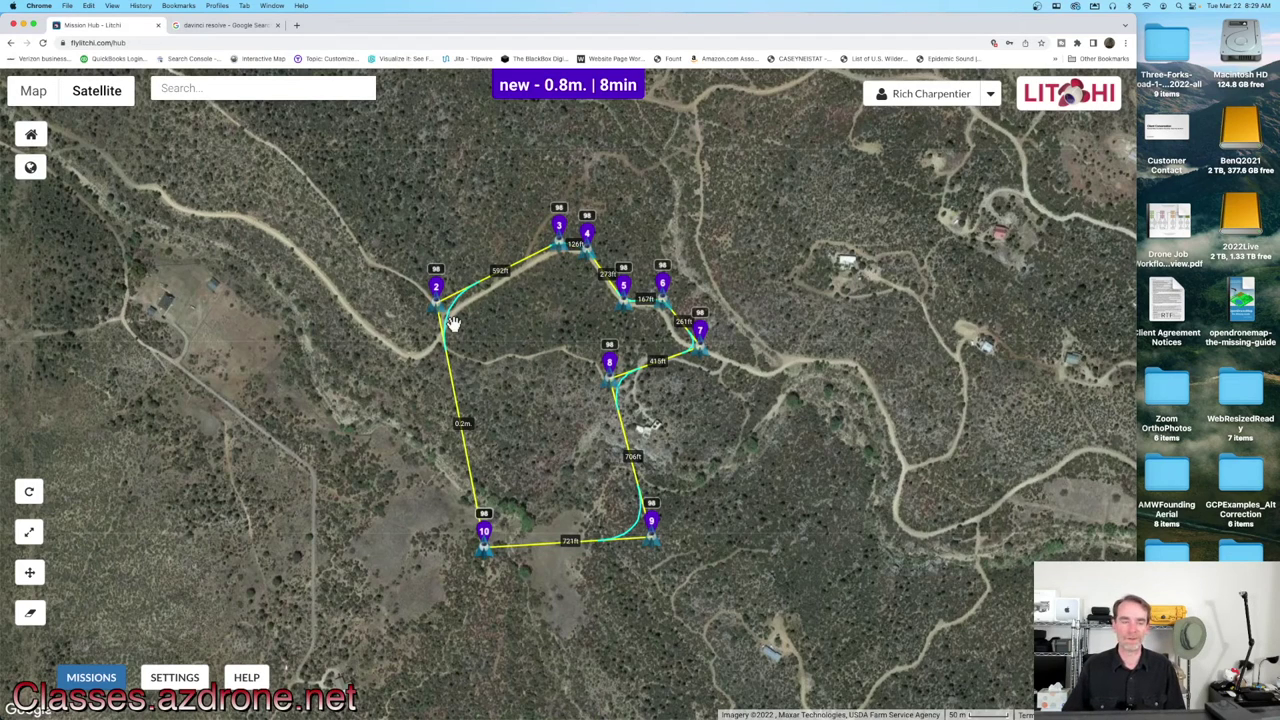
Minimize the Mission Hub browser window and switch back to the parcel project in QGIS
left_click(23, 25)
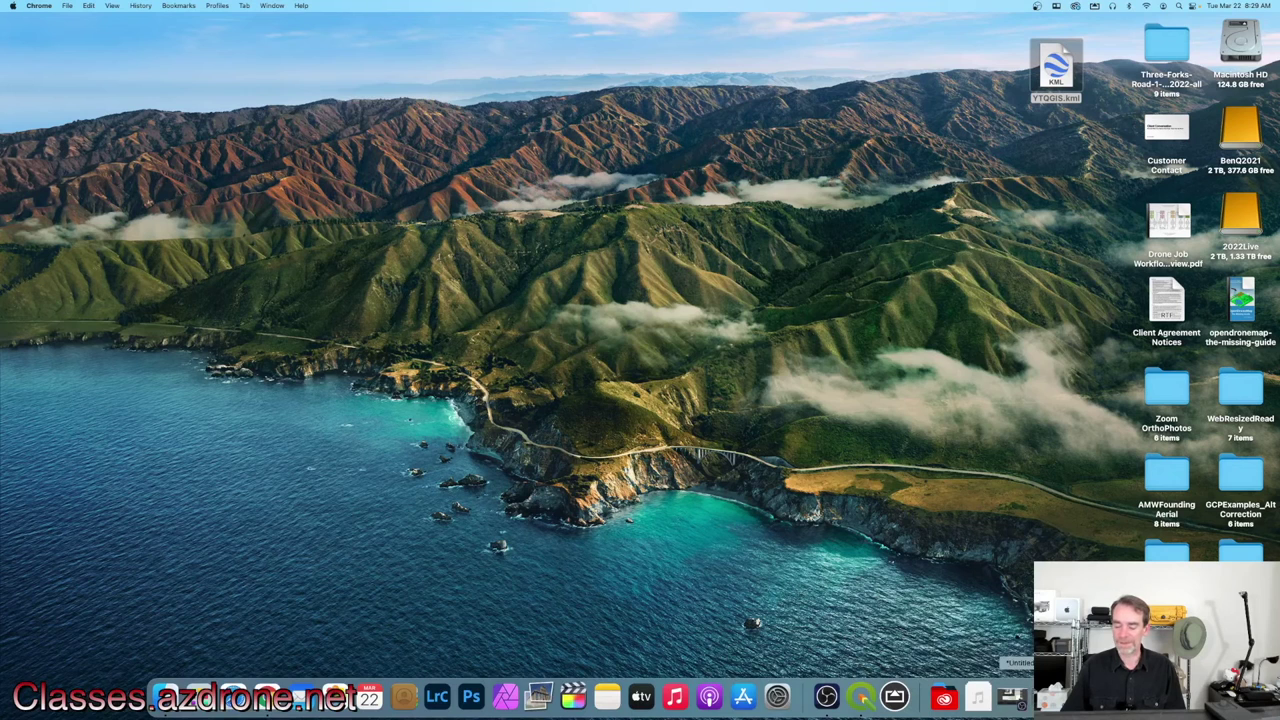
left_click(860, 697)
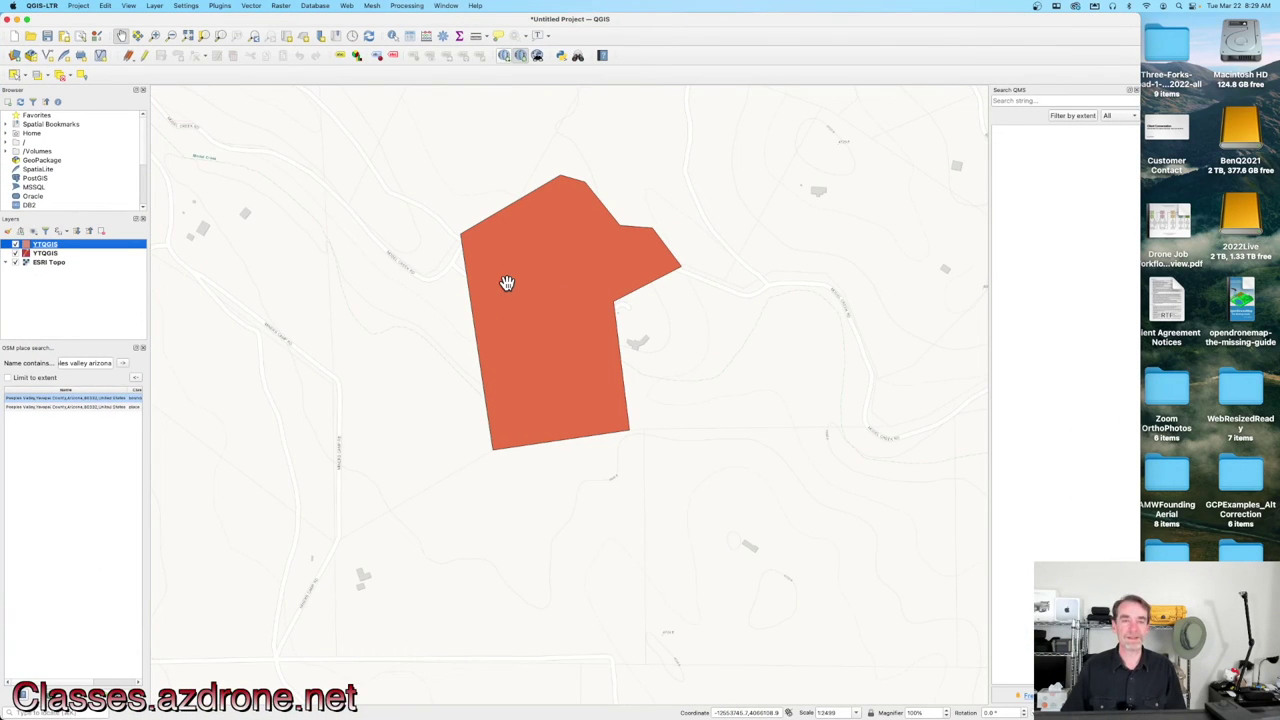